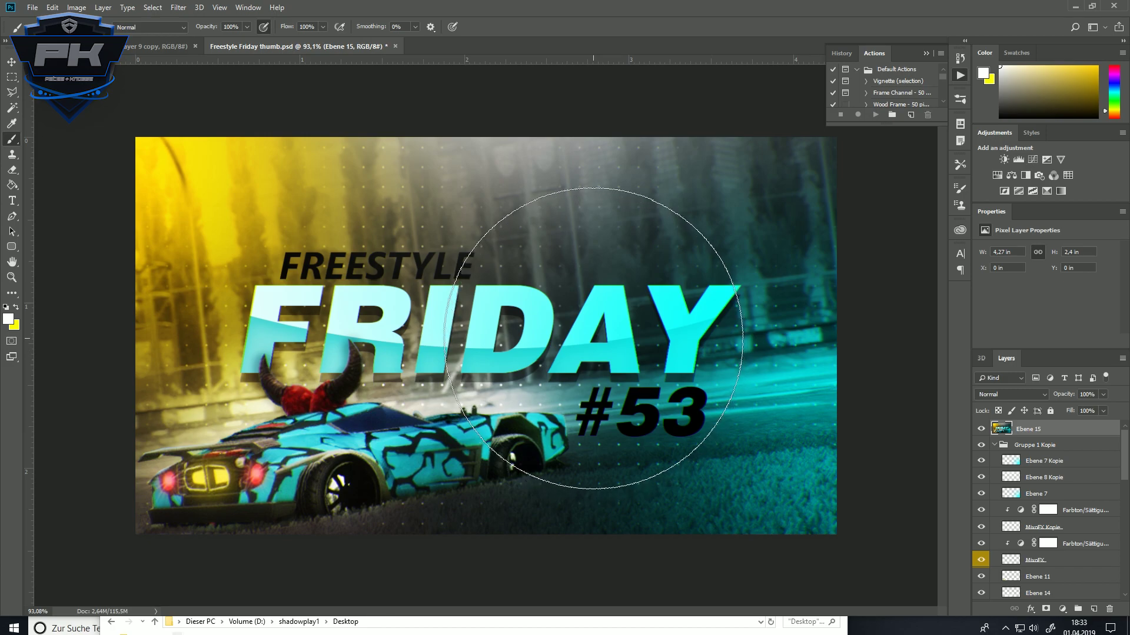
scroll(534, 310, down, 4)
scroll(534, 310, up, 4)
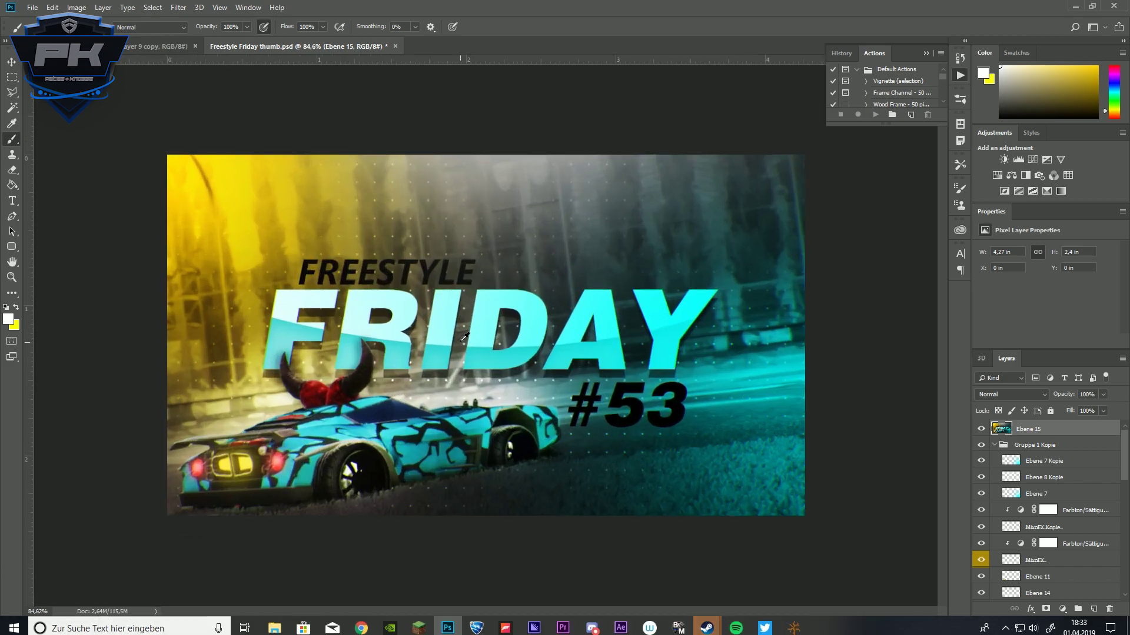
key(bracketright)
key(bracketright)
key(bracketright)
key(bracketright)
key(bracketright)
key(bracketright)
key(bracketright)
key(bracketright)
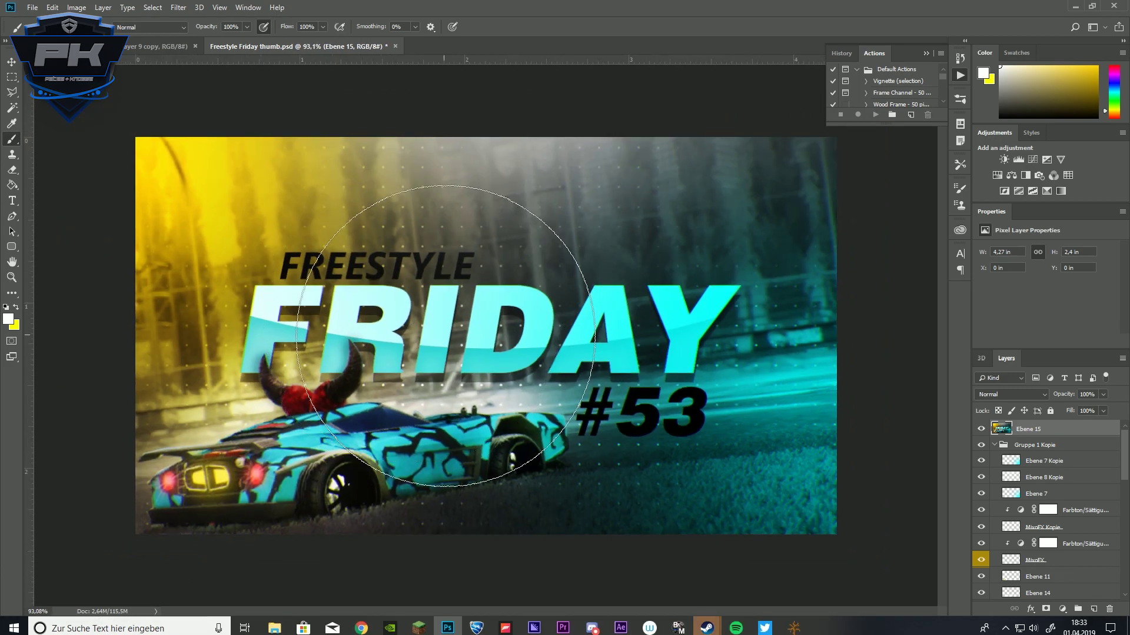
scroll(440, 349, down, 4)
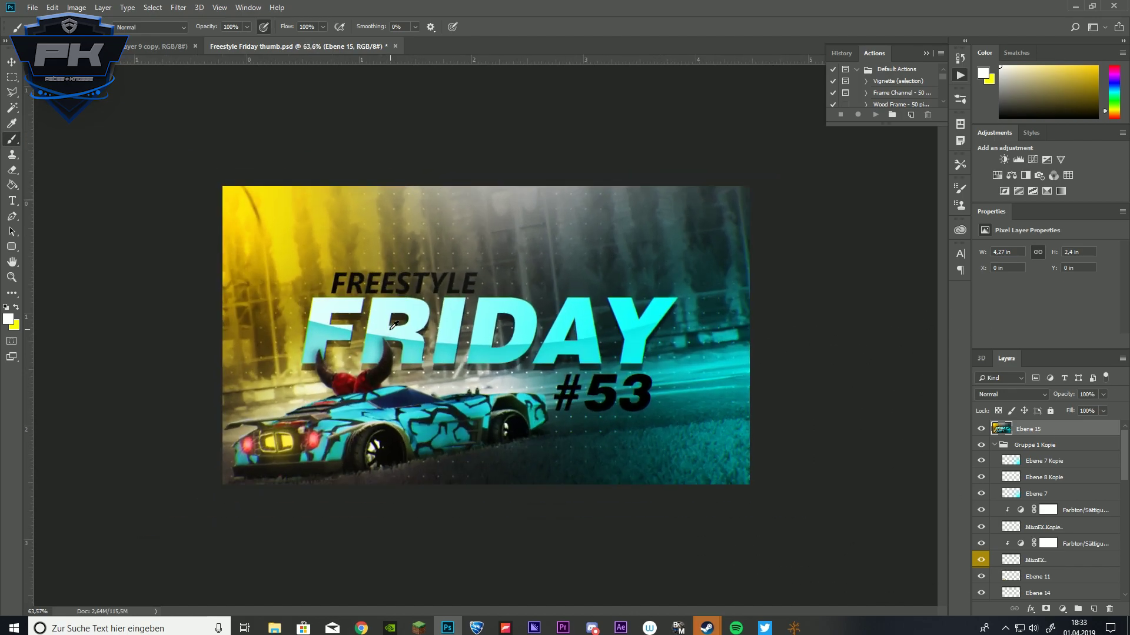
scroll(606, 381, up, 5)
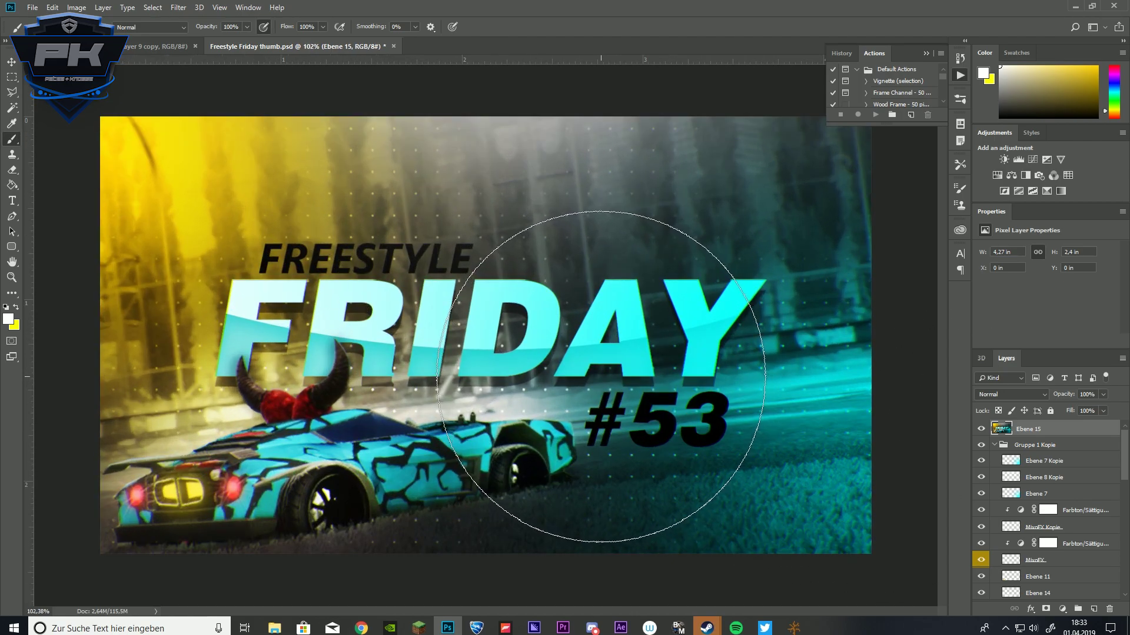
key(bracketleft)
key(bracketleft)
scroll(508, 331, down, 2)
scroll(507, 331, up, 2)
scroll(986, 520, down, 5)
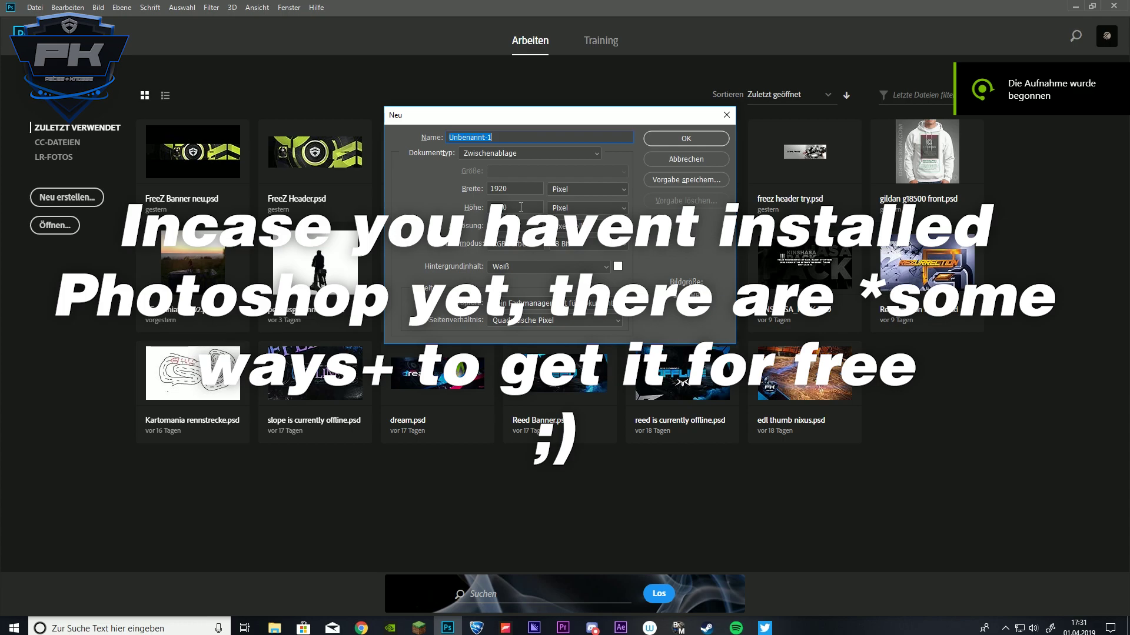
Create a new document 1280 pixels wide and 720 pixels high with a white background.
click(519, 187)
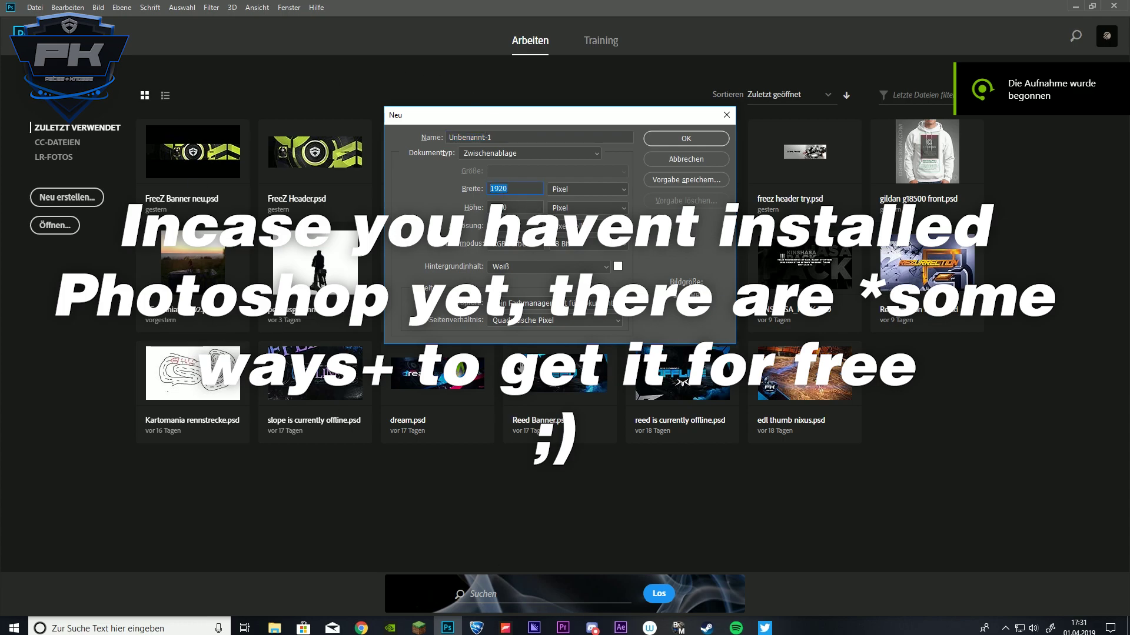
text(1)
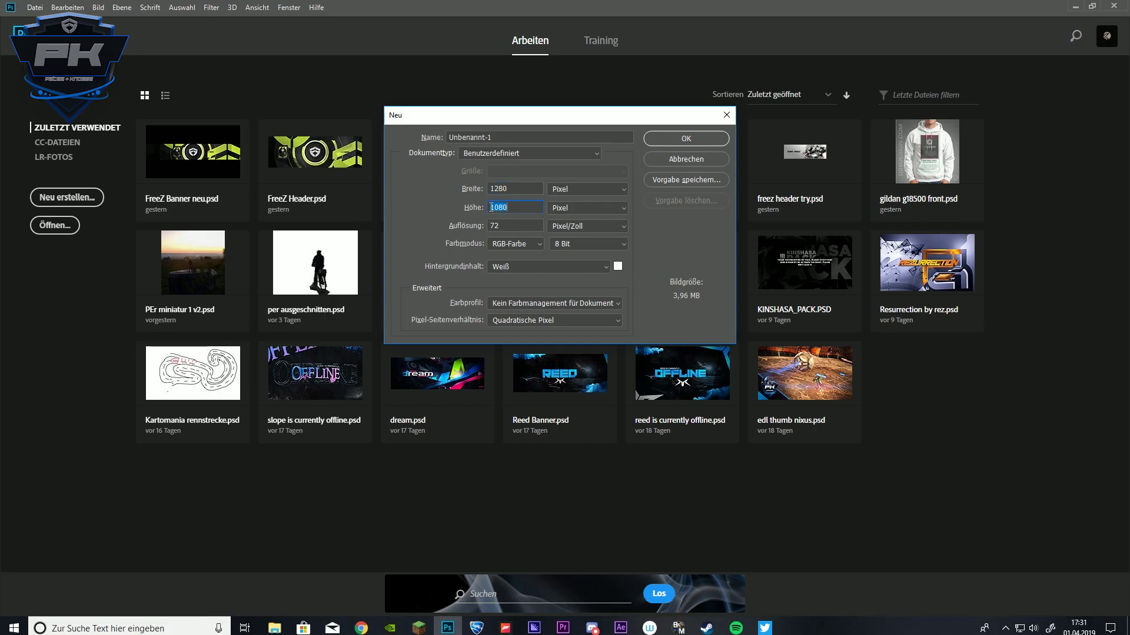
text(720)
key(Tab)
click(674, 139)
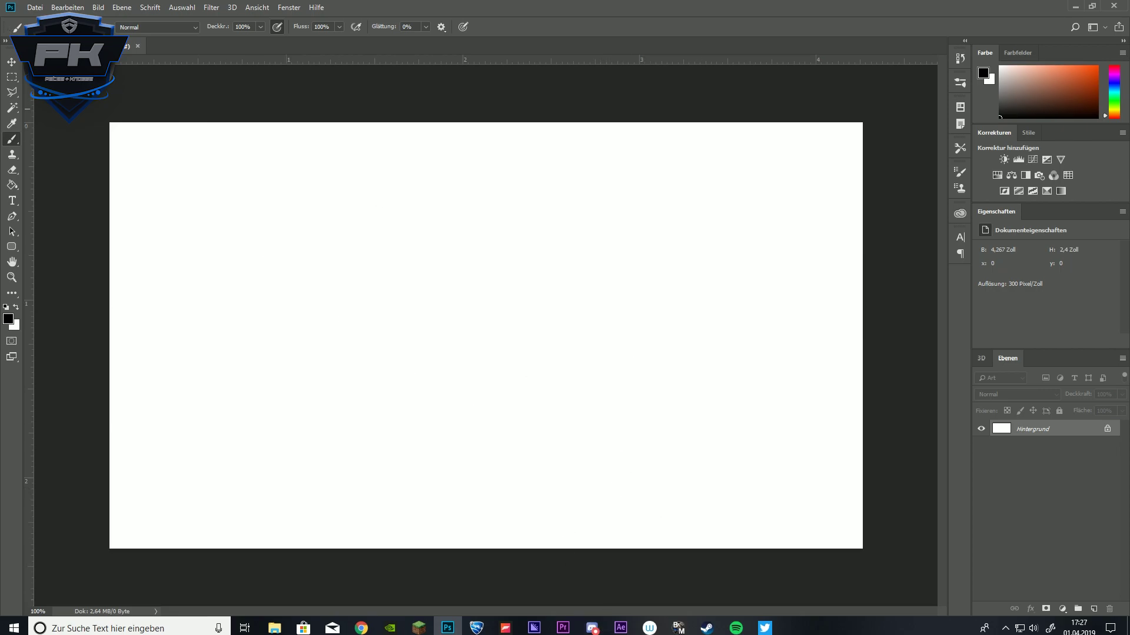
Switch to Steam and look through the player's community screenshots for a suitable Rocket League car image.
mouse_move(707, 627)
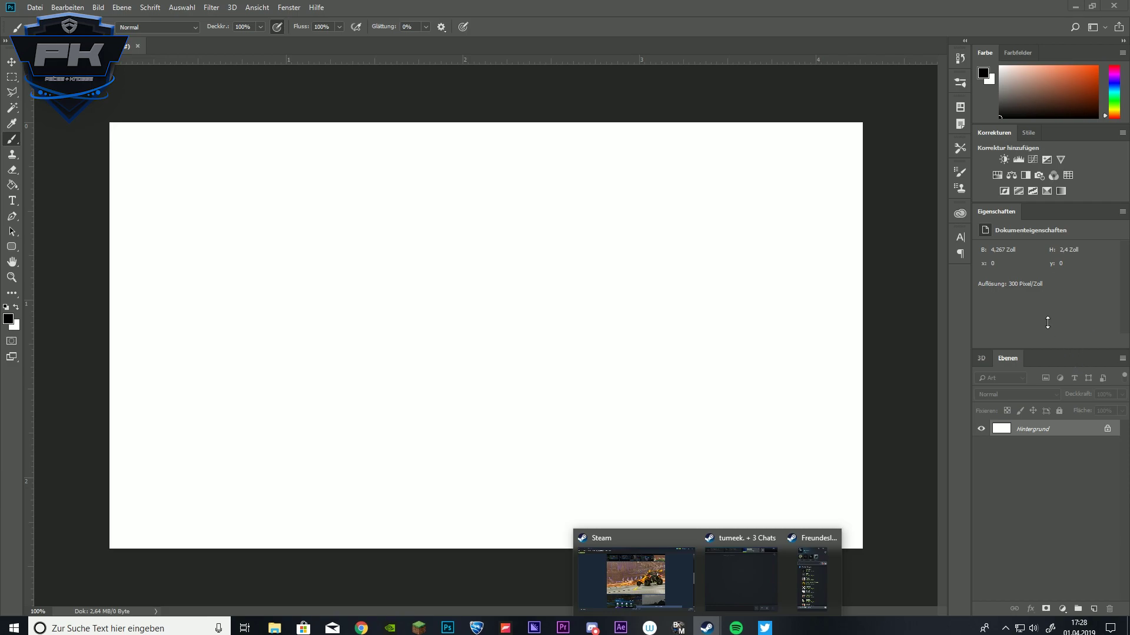
click(679, 578)
scroll(631, 372, down, 6)
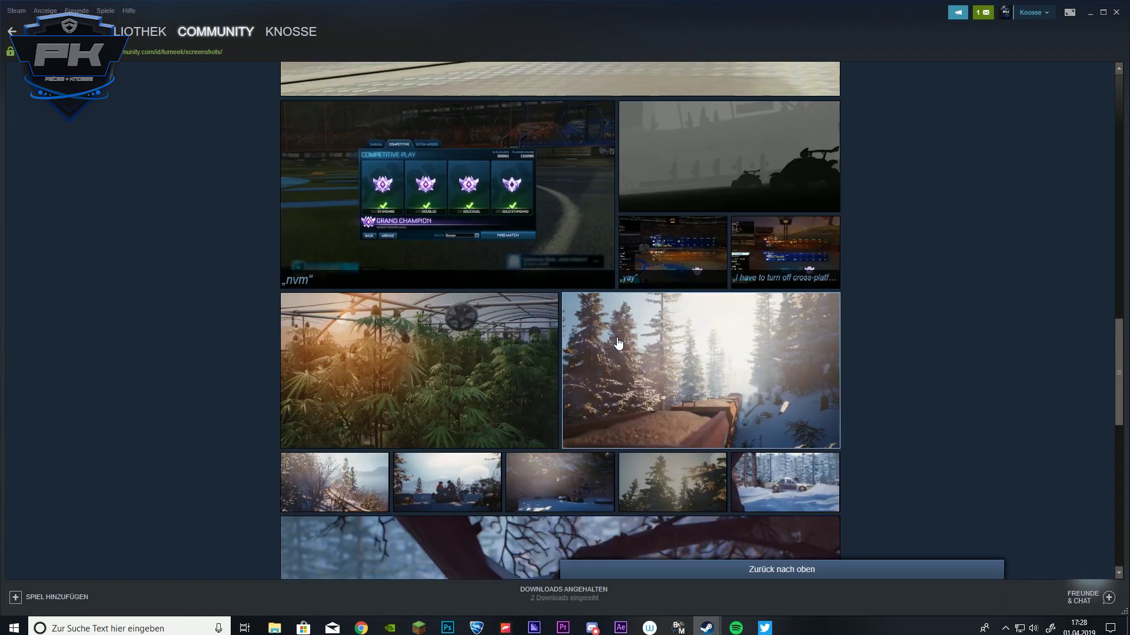
scroll(630, 372, up, 10)
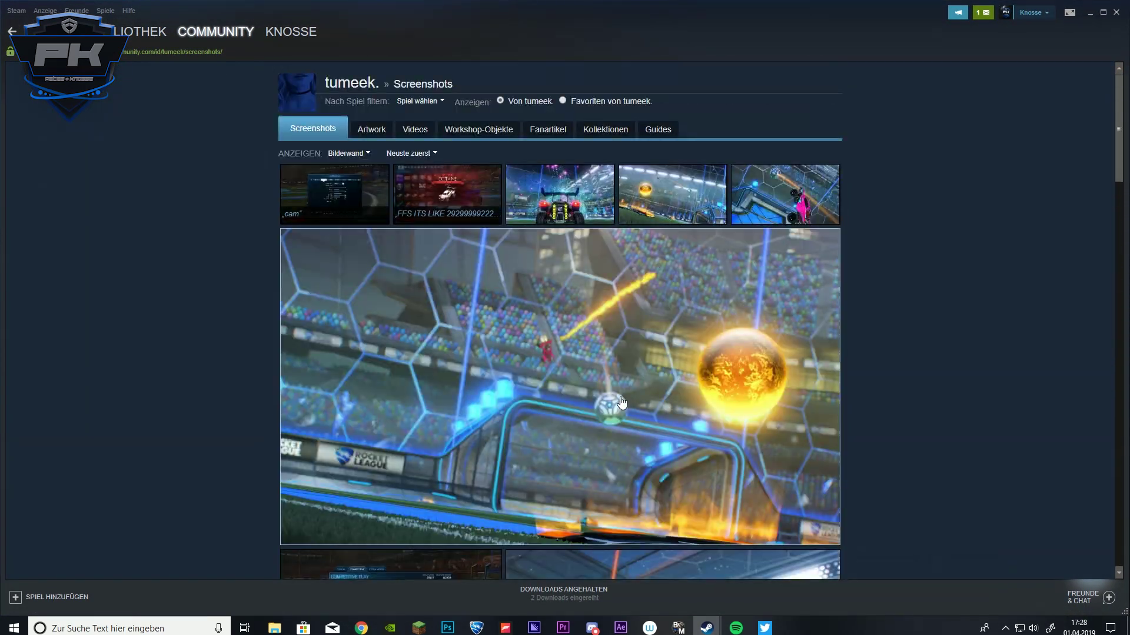
scroll(562, 398, down, 20)
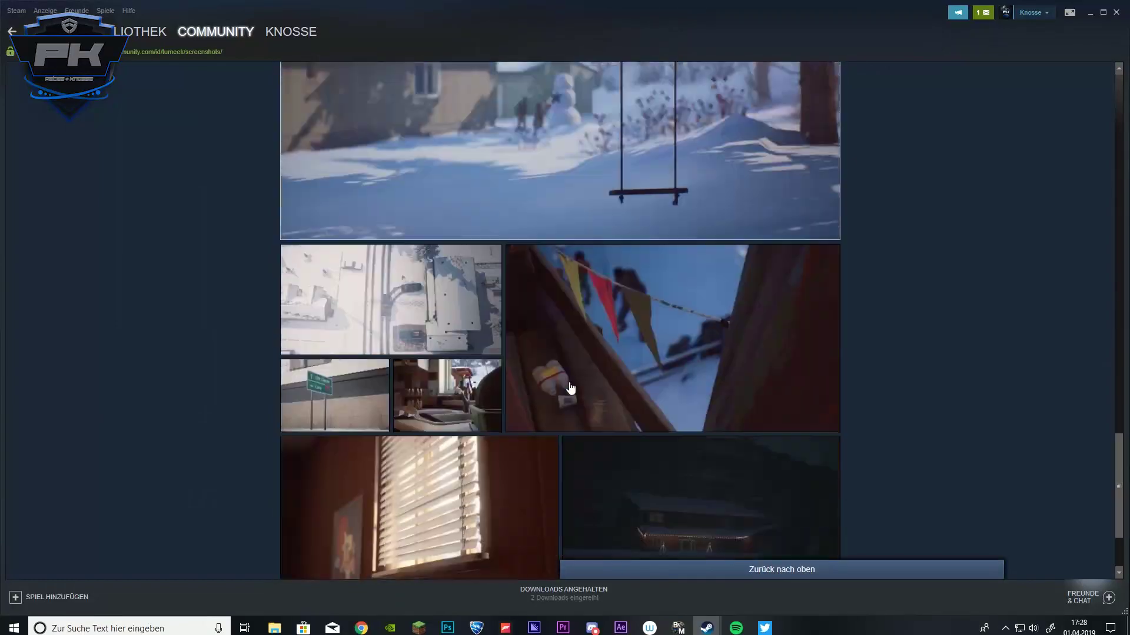
scroll(570, 388, up, 10)
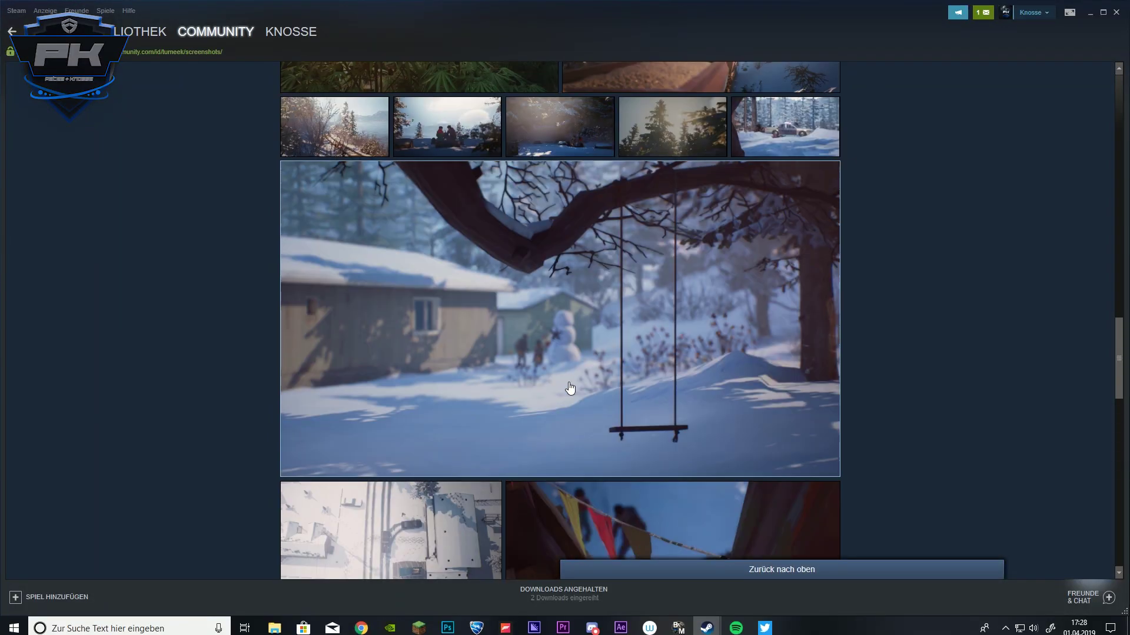
scroll(641, 429, up, 10)
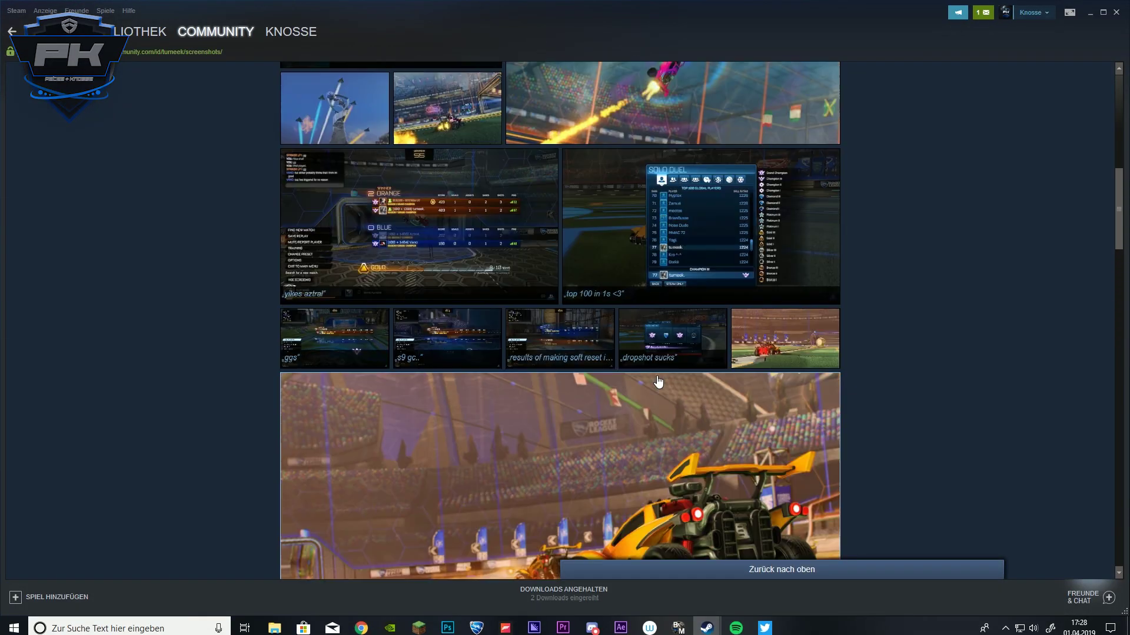
scroll(902, 302, up, 4)
scroll(558, 370, down, 1)
scroll(559, 370, up, 1)
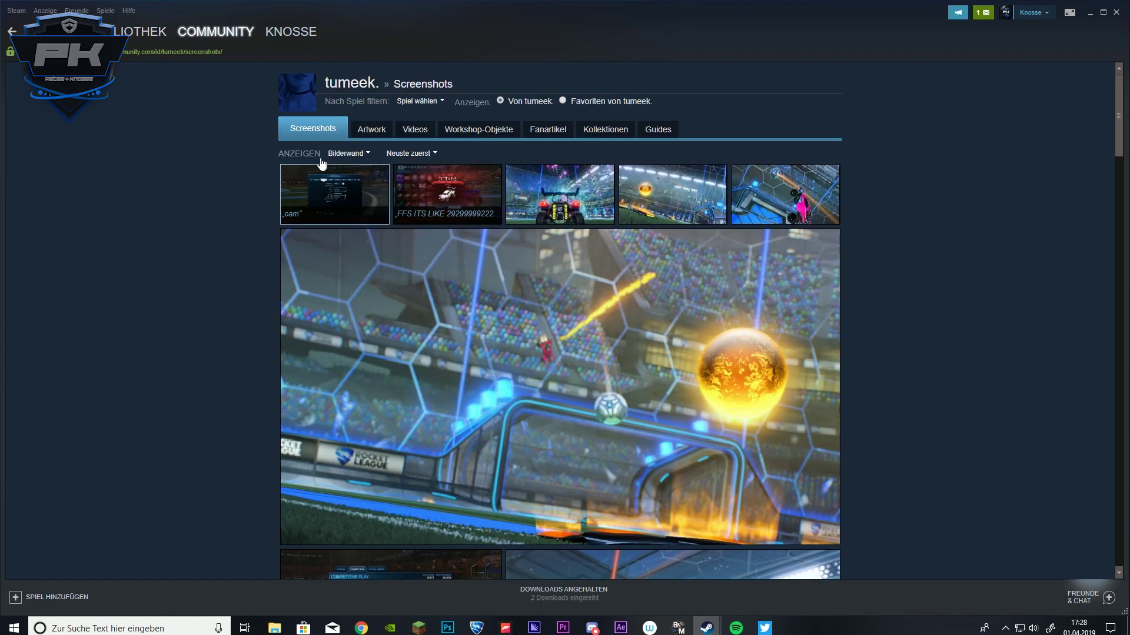
scroll(565, 382, down, 20)
scroll(595, 410, down, 15)
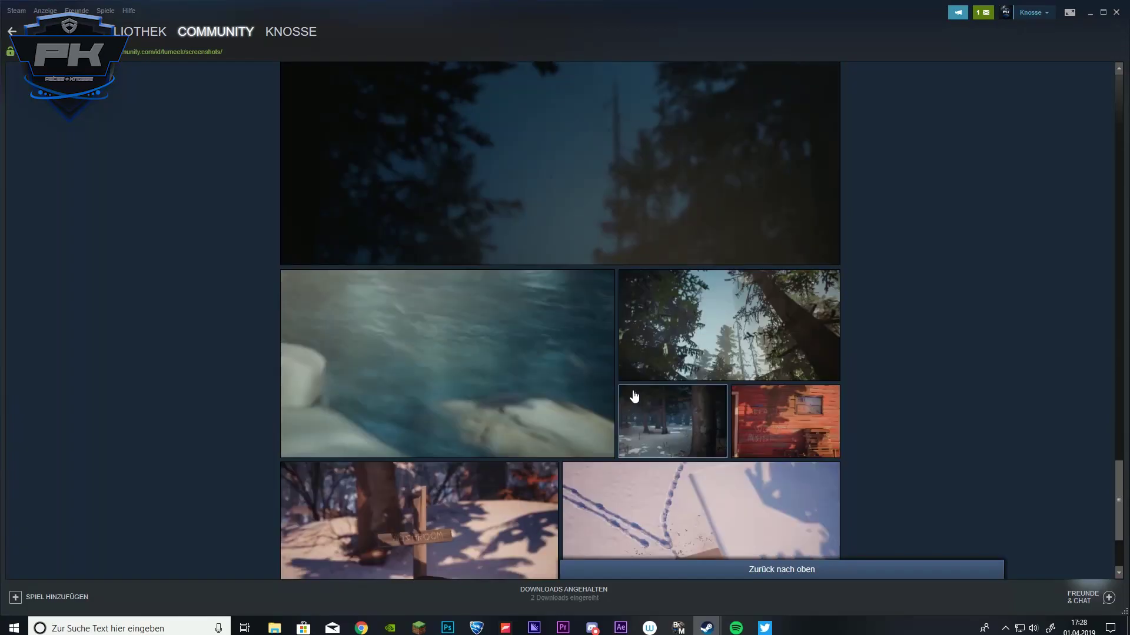
scroll(568, 367, down, 15)
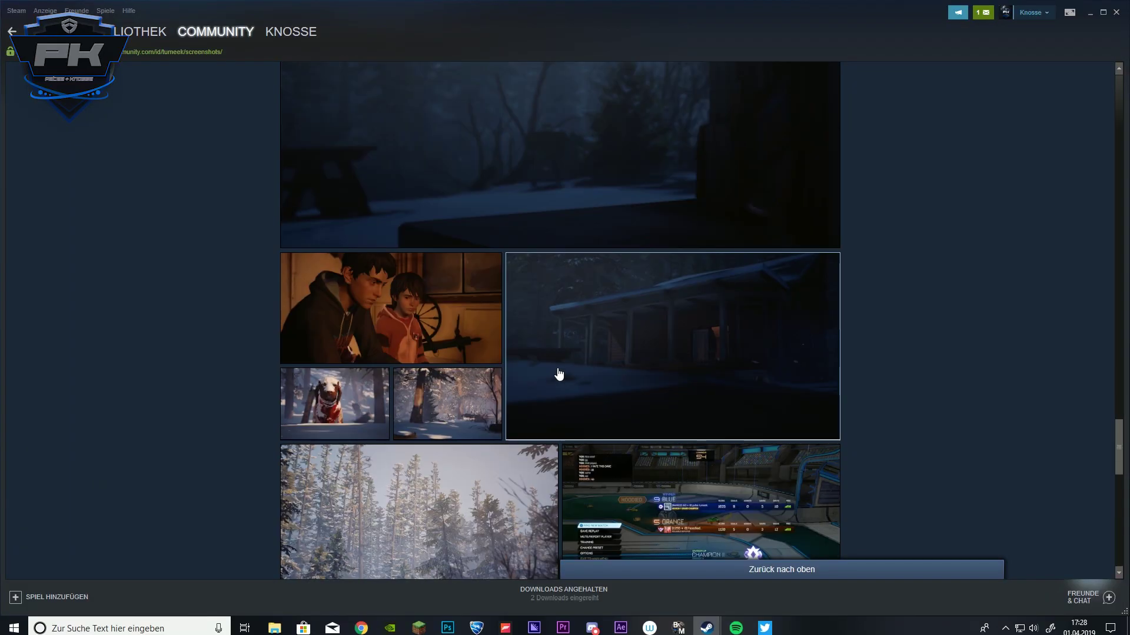
scroll(532, 384, down, 10)
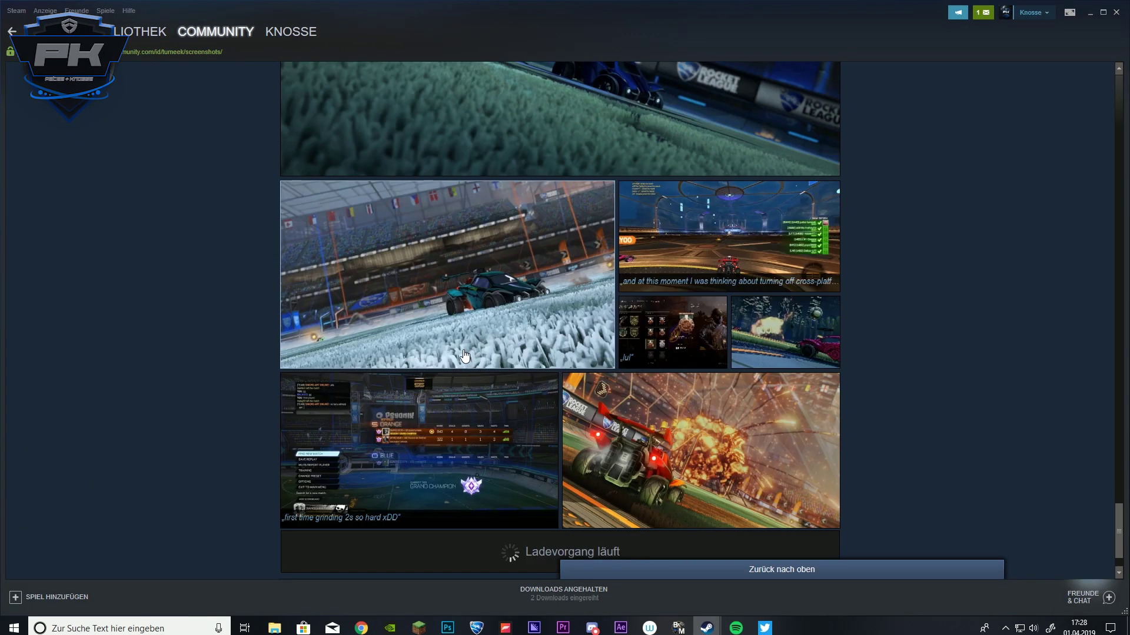
click(677, 425)
scroll(677, 425, down, 5)
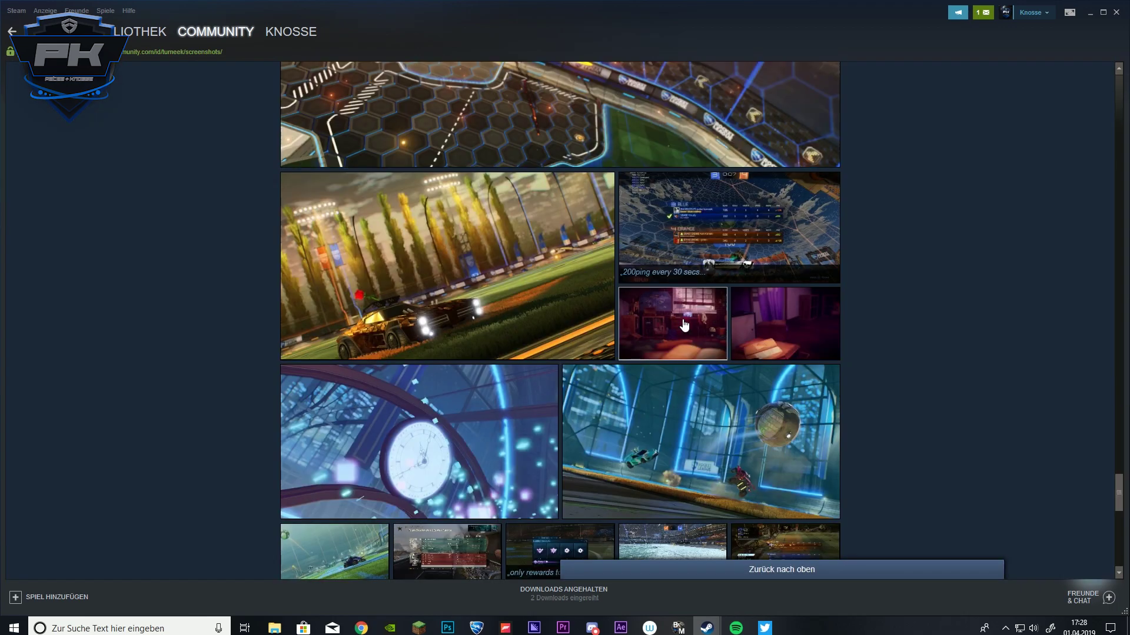
scroll(684, 326, down, 3)
scroll(512, 223, up, 3)
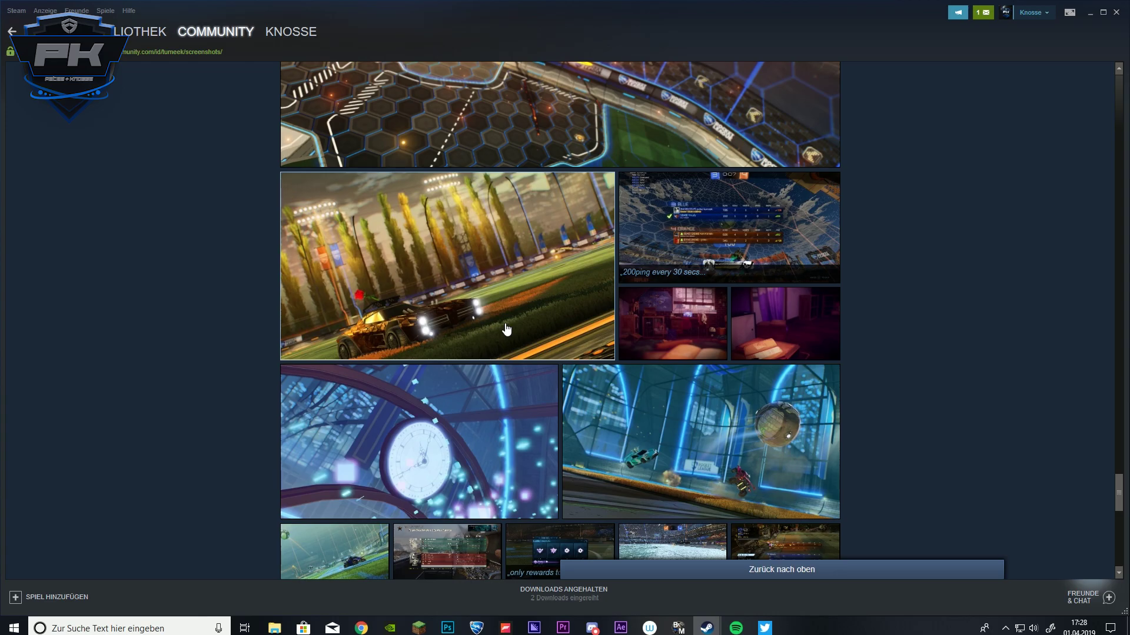
scroll(536, 335, down, 15)
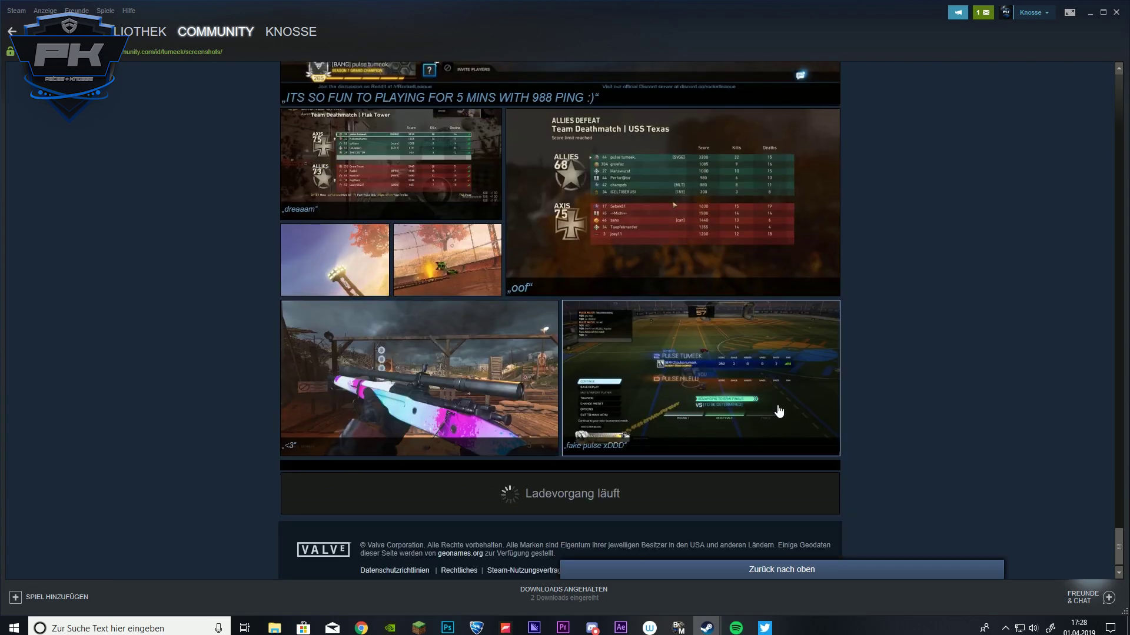
scroll(645, 391, down, 4)
scroll(525, 378, down, 4)
scroll(525, 379, down, 3)
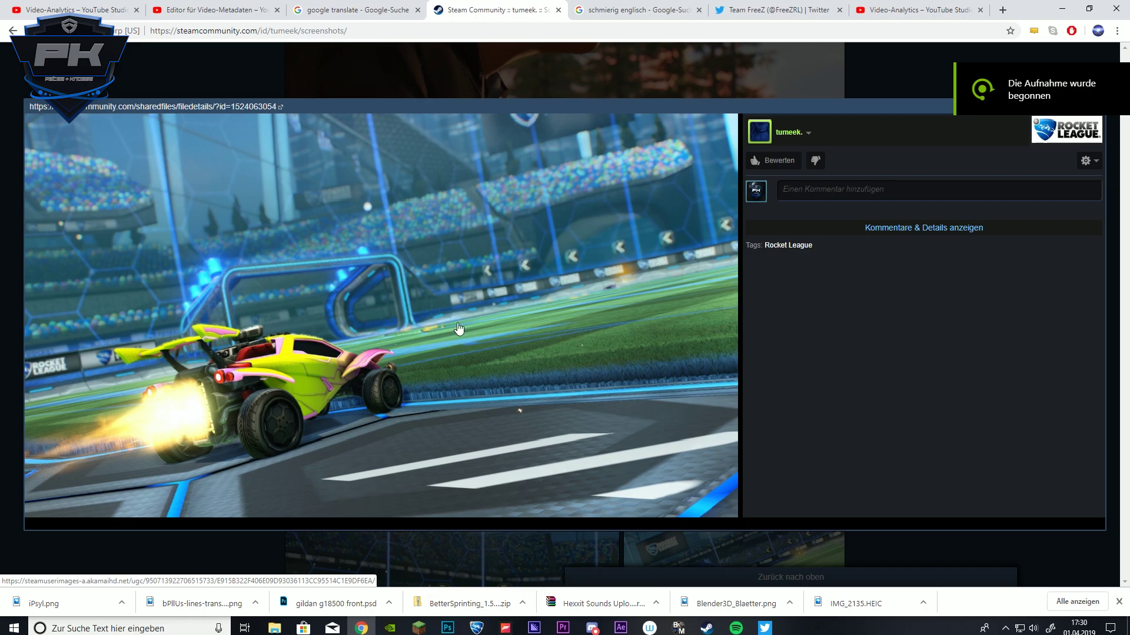
Compare the yellow car screenshot in Chrome and in Steam, and check which copy options Steam offers for it.
click(610, 12)
click(494, 10)
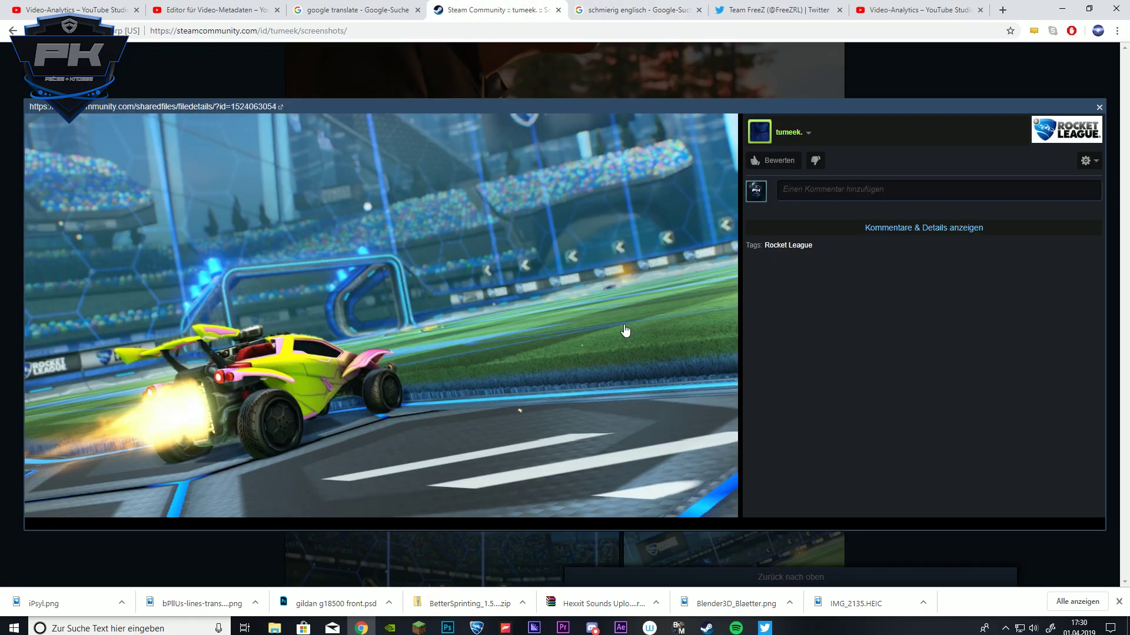
mouse_move(707, 629)
click(673, 573)
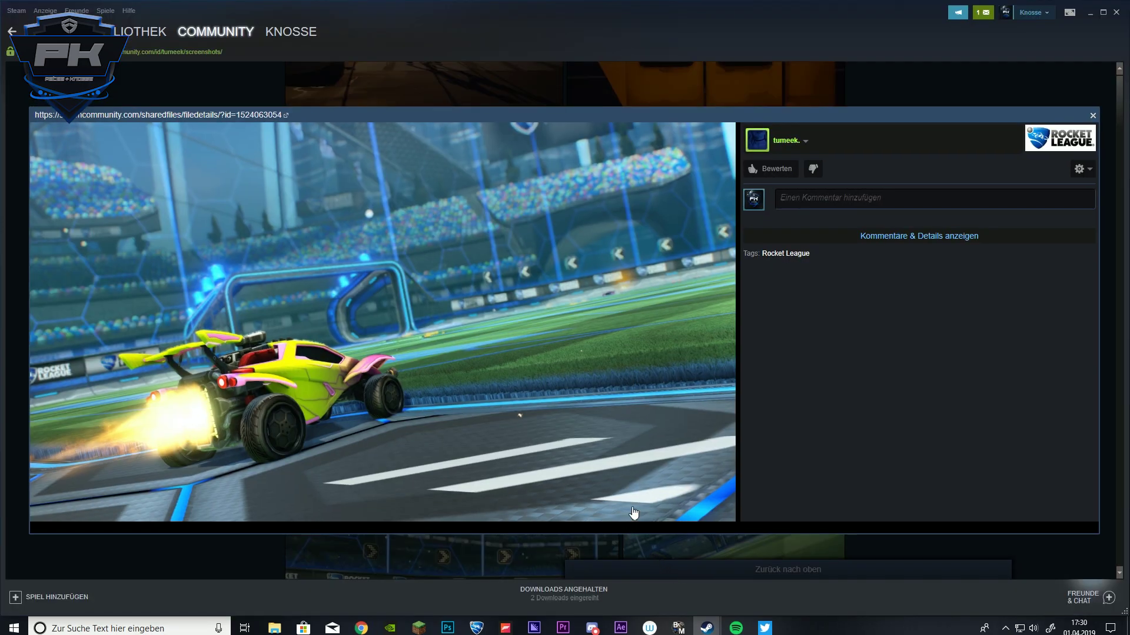
click(361, 628)
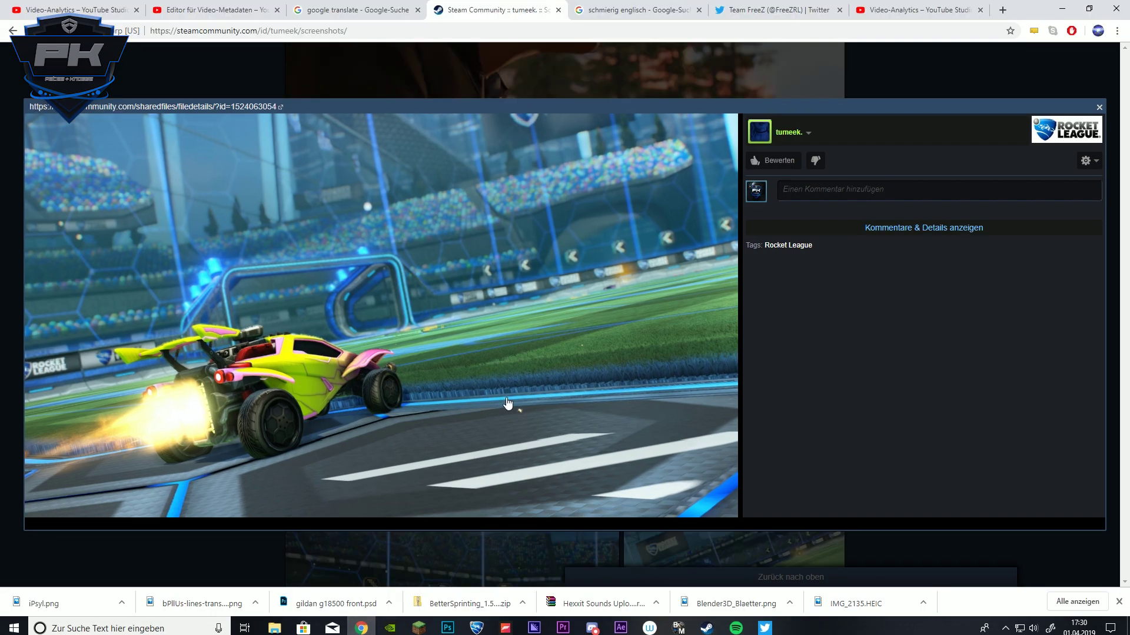
mouse_move(707, 628)
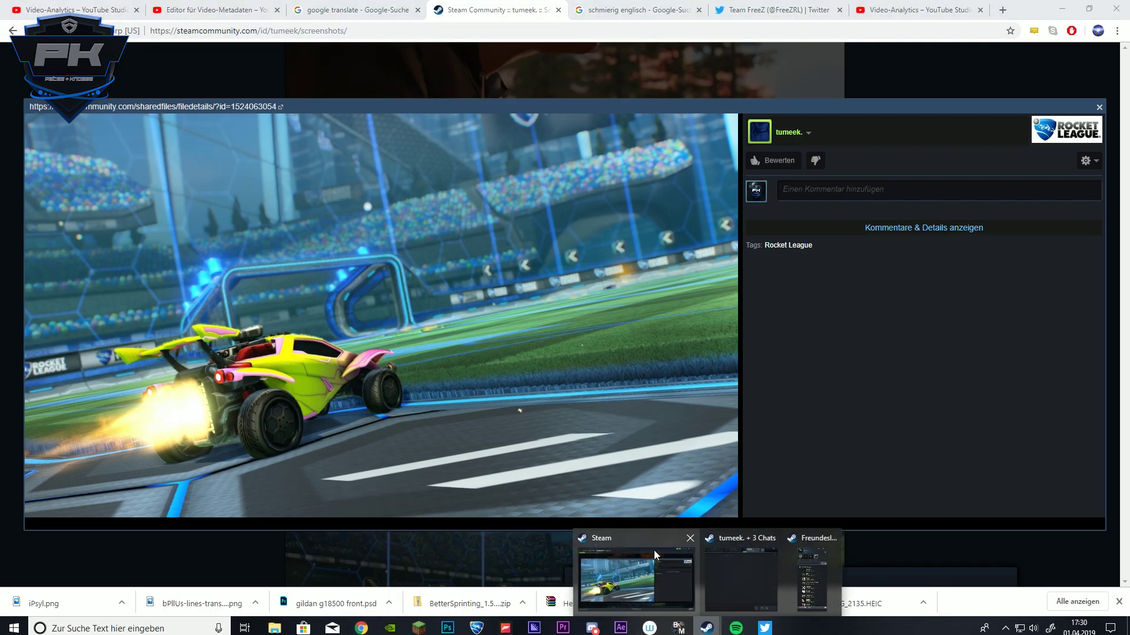
click(655, 547)
right_click(532, 410)
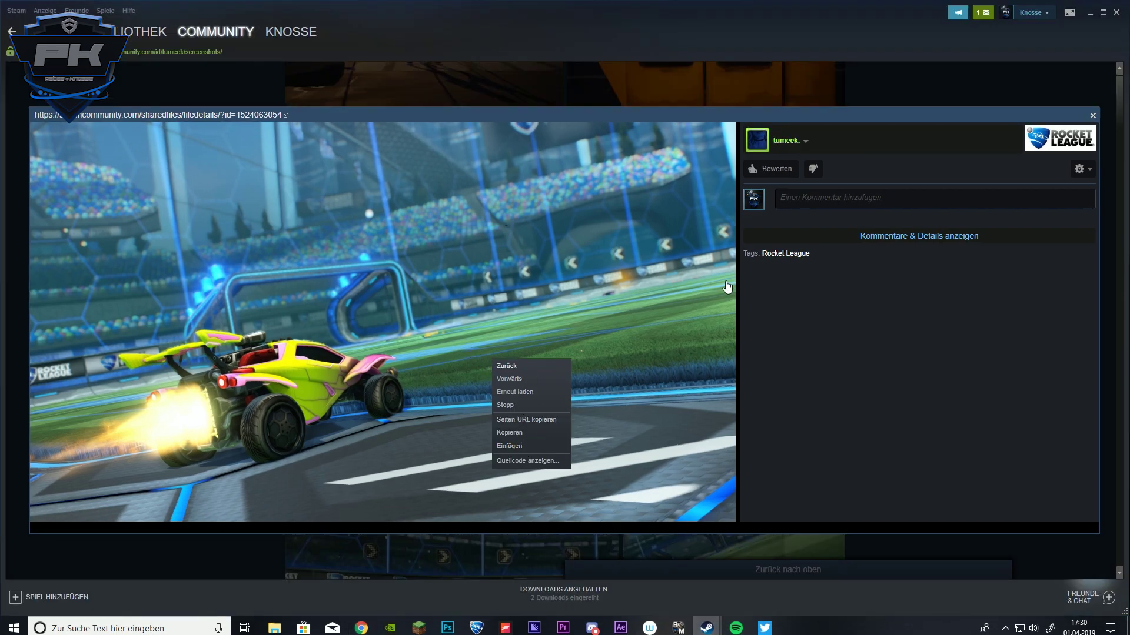
click(859, 355)
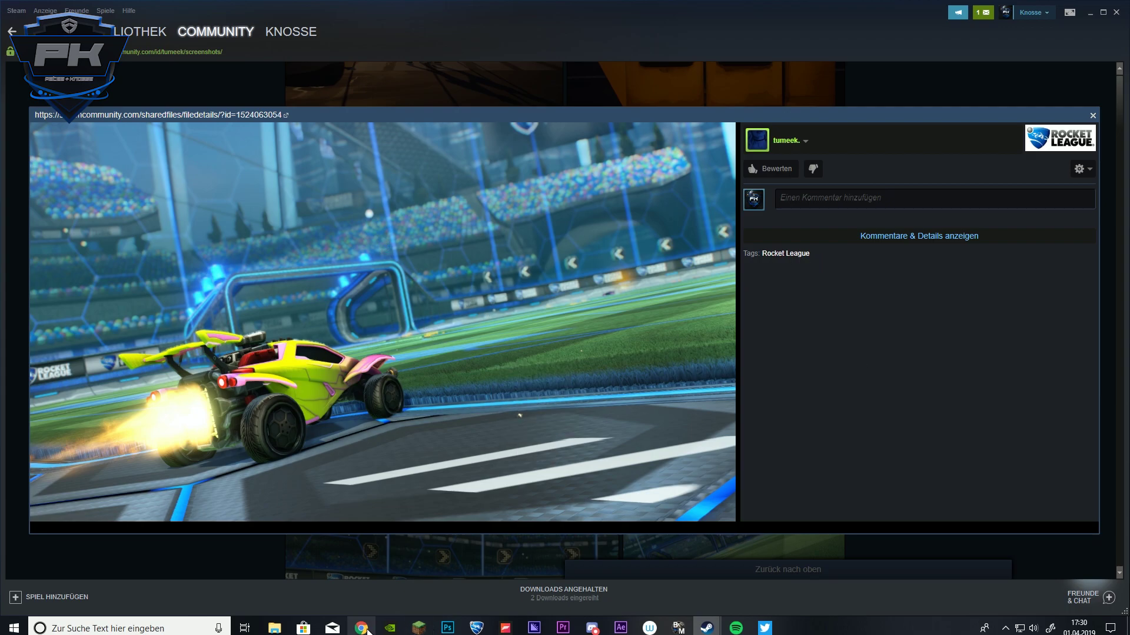
Copy the yellow car screenshot from the Steam Community page in Chrome and paste it into the blank Photoshop document.
click(361, 628)
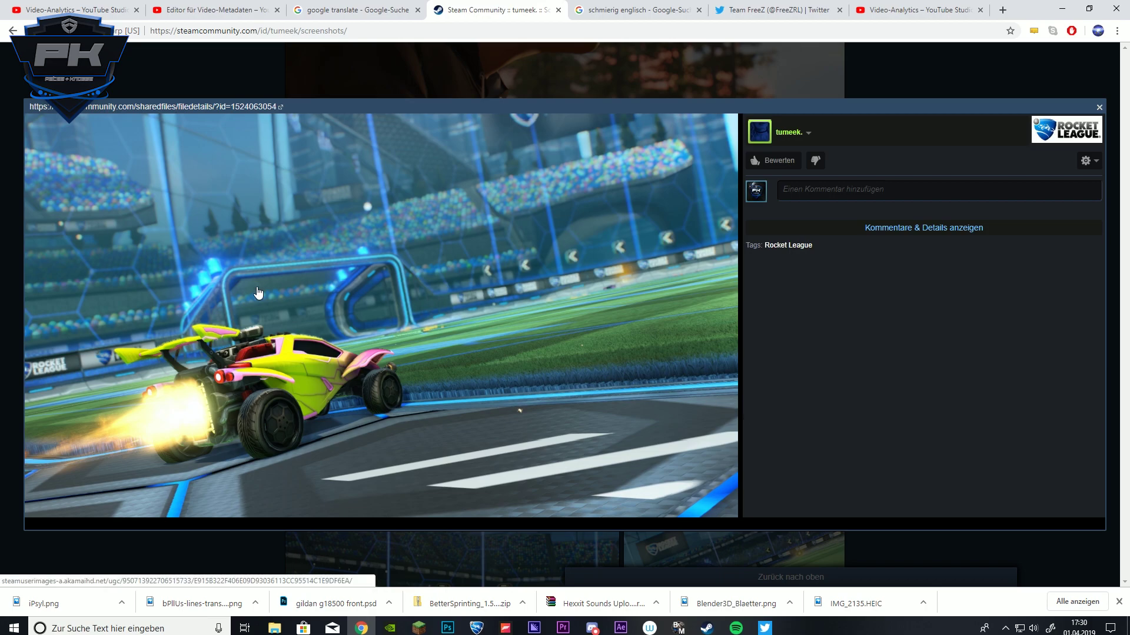
right_click(293, 313)
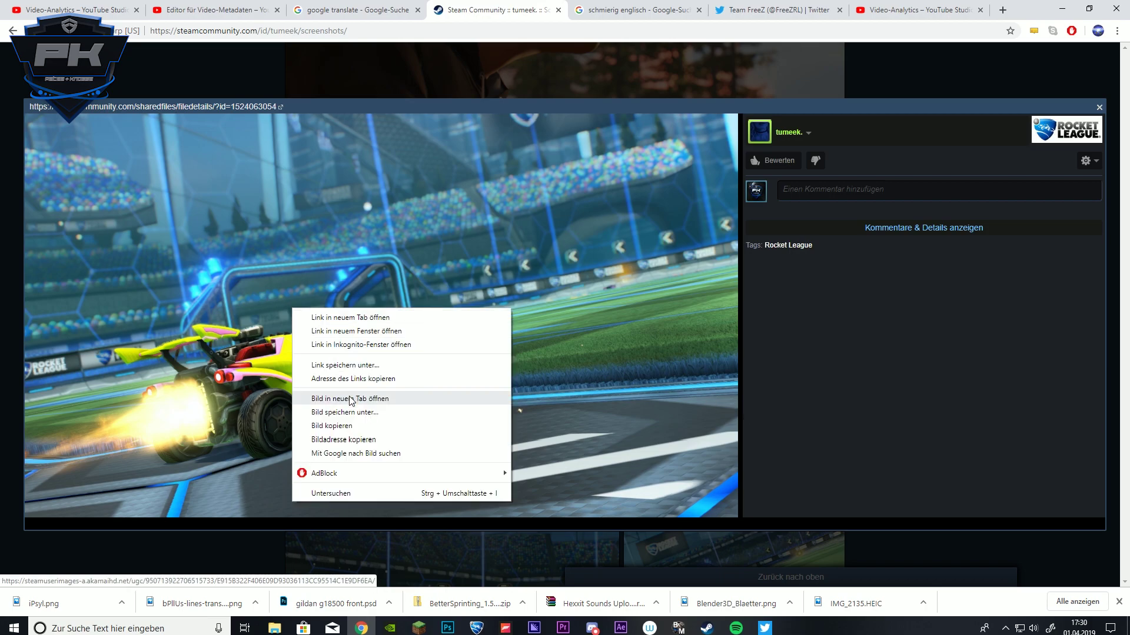
click(348, 428)
click(447, 629)
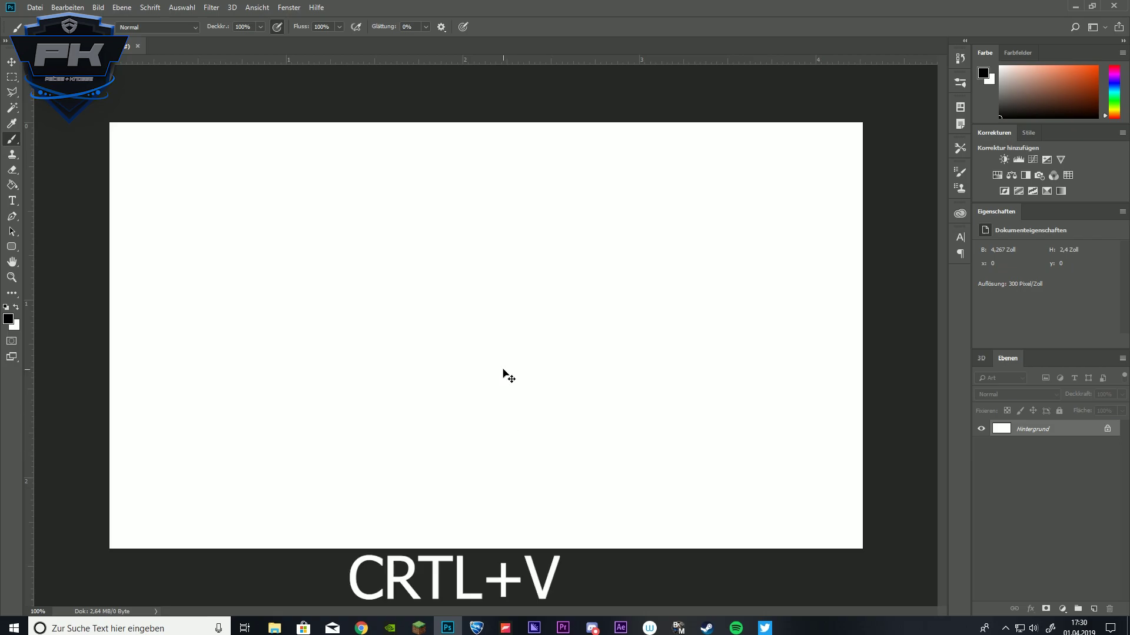
key(ctrl+v)
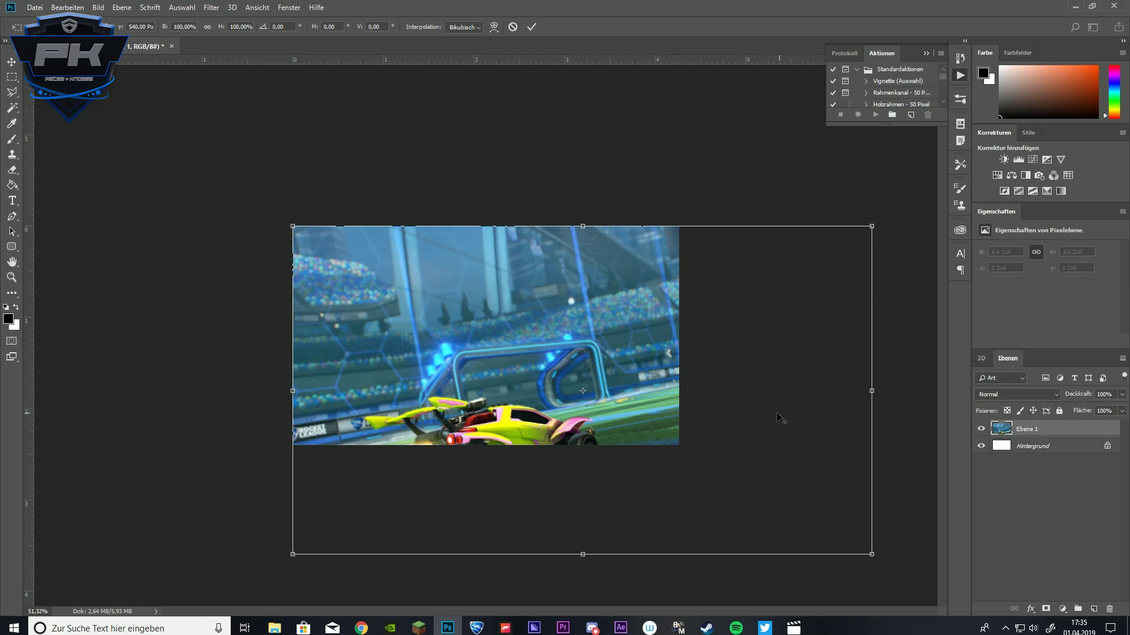
Scale the pasted screenshot down to about 4.53 by 2.55 inches so it fills the canvas, and apply the transformation.
scroll(482, 301, up, 3)
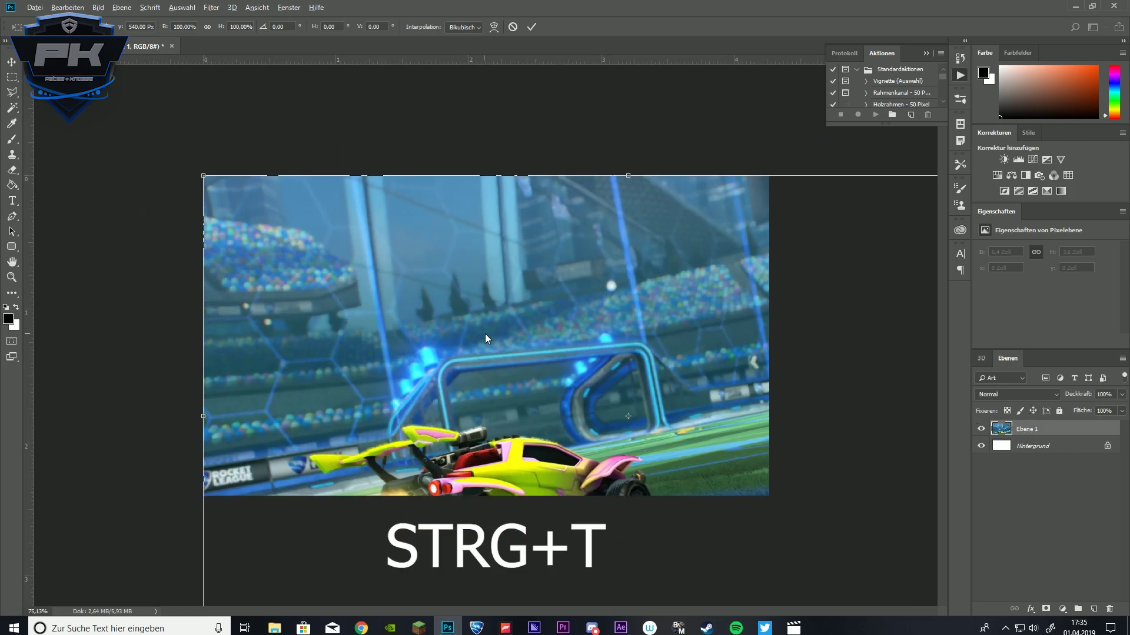
scroll(497, 346, down, 3)
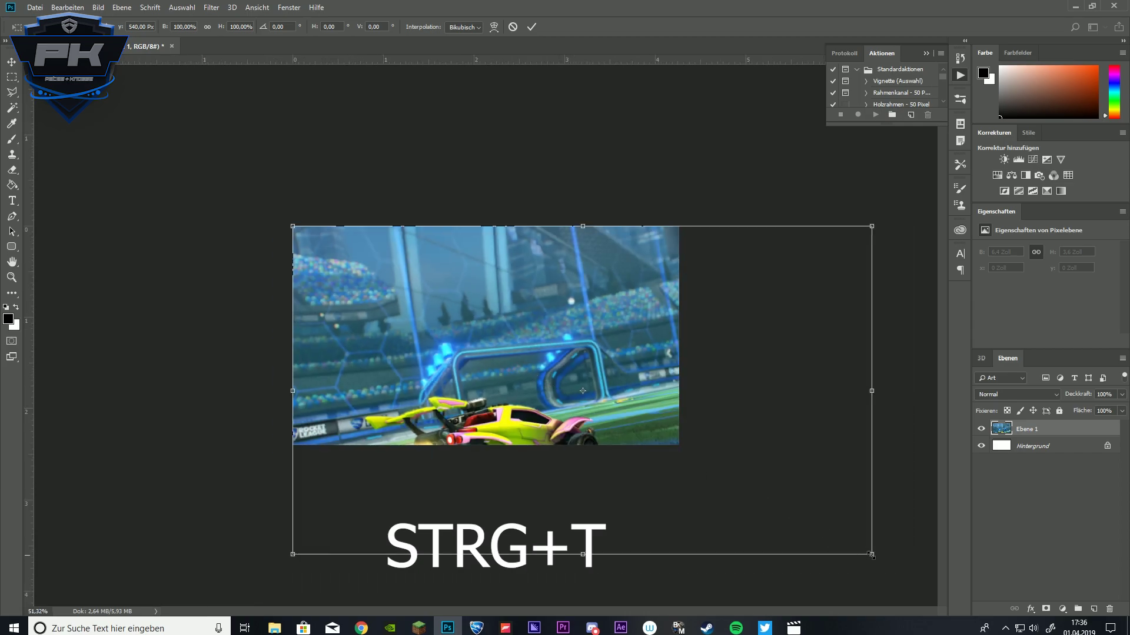
drag(872, 555, 682, 438)
scroll(486, 335, up, 3)
scroll(486, 335, down, 1)
key(Return)
key(b)
scroll(308, 188, up, 3)
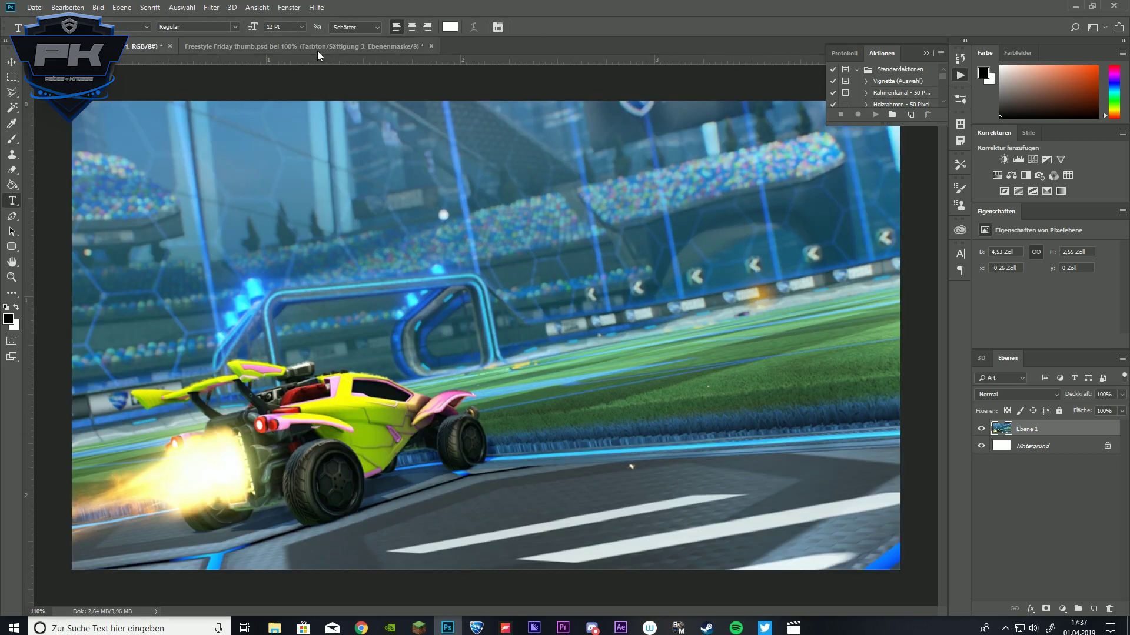
Look at the finished Freestyle Friday thumbnail document for reference, and return to the new thumbnail's car screenshot.
key(ctrl+Tab)
scroll(484, 336, down, 2)
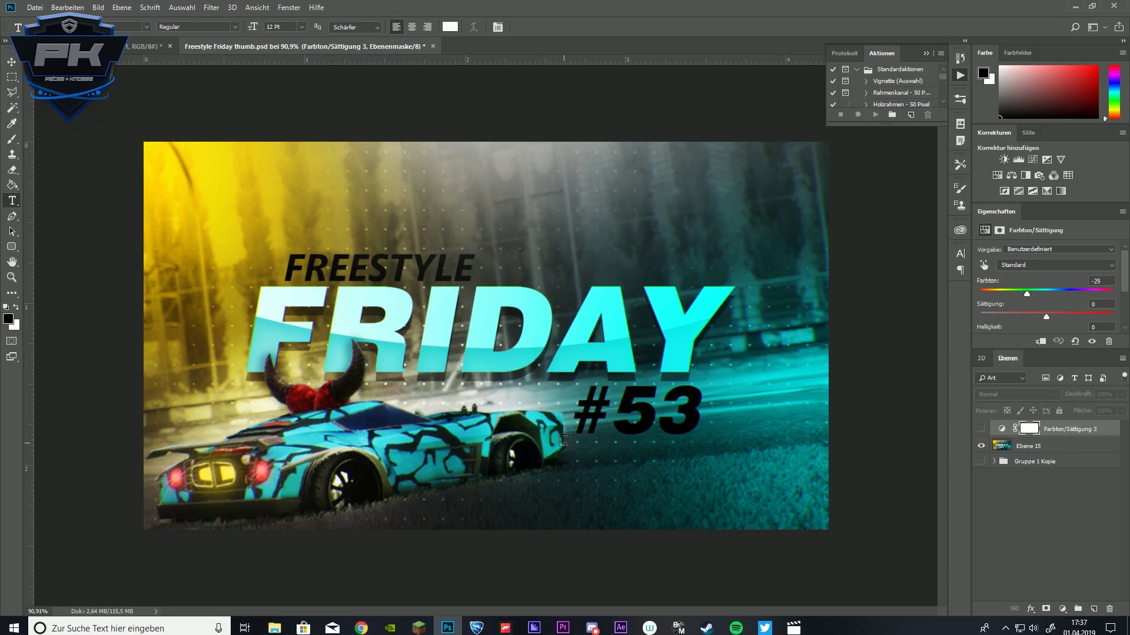
key(ctrl+Tab)
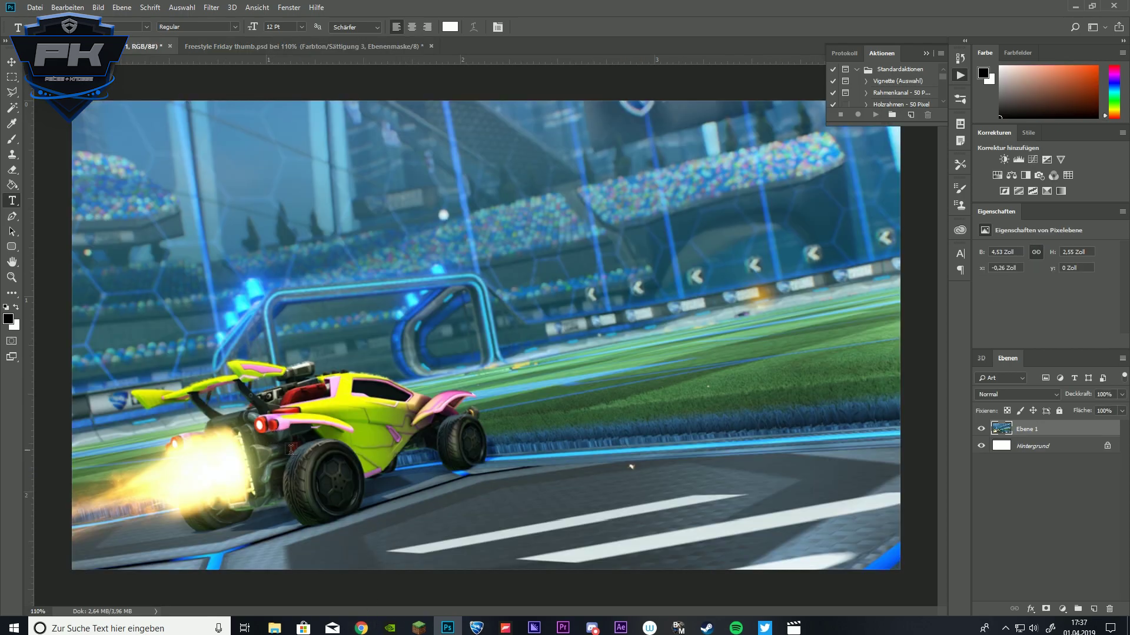
scroll(256, 397, up, 1)
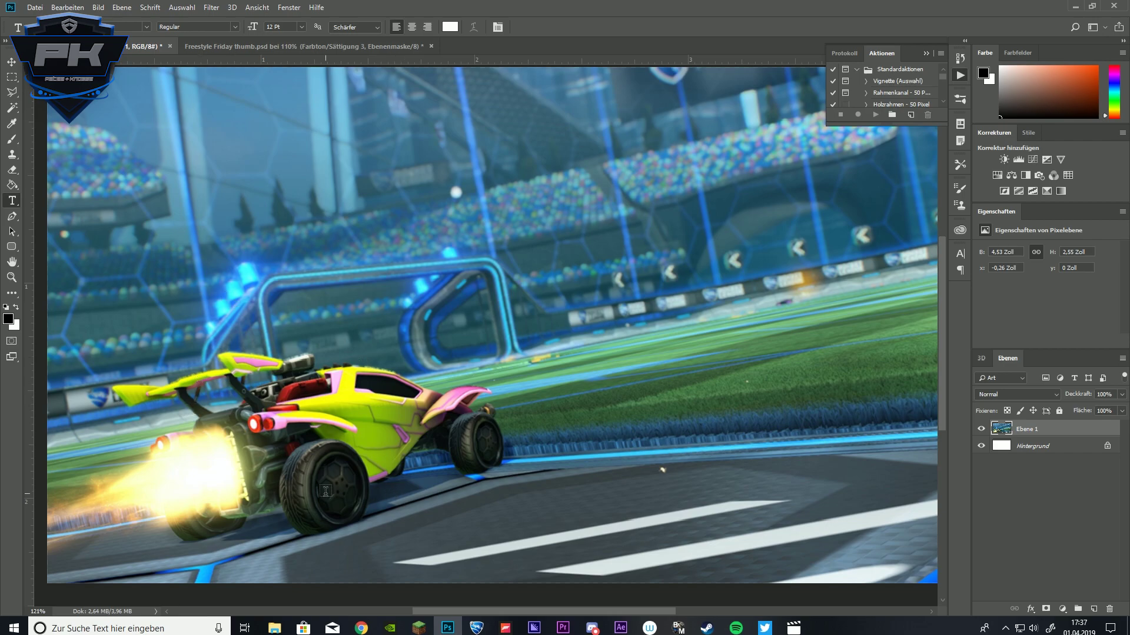
scroll(324, 491, down, 3)
scroll(322, 462, up, 3)
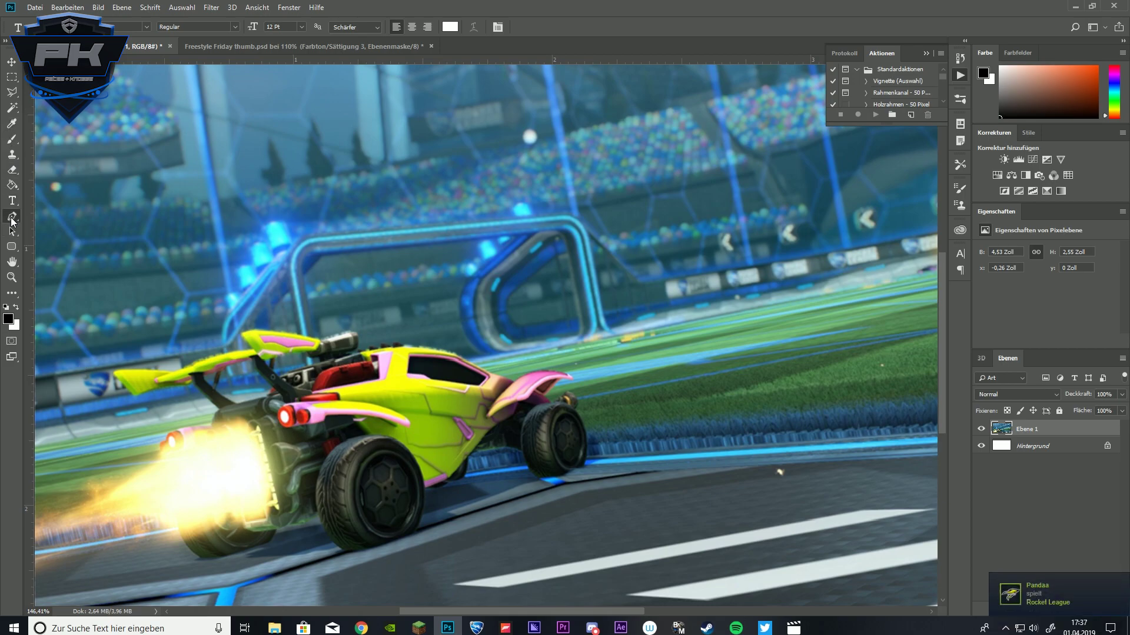
With the standard Pen tool, start a path at the front of the yellow car's roof and trace it along the windshield edge.
click(11, 216)
scroll(415, 380, down, 5)
scroll(415, 378, up, 3)
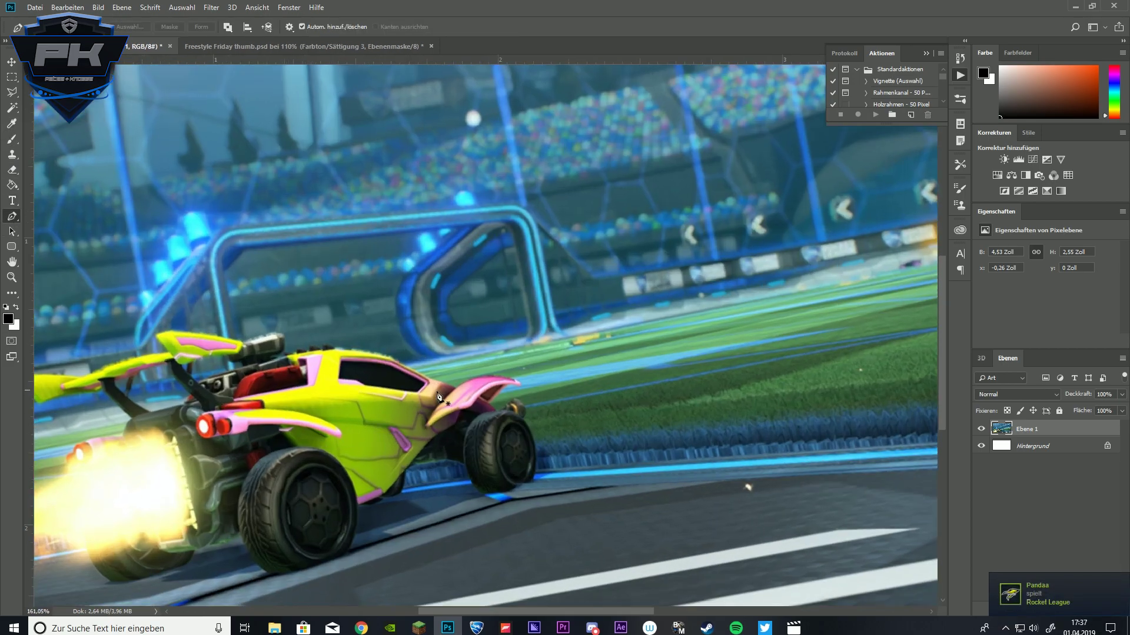
scroll(429, 343, down, 2)
scroll(424, 354, up, 4)
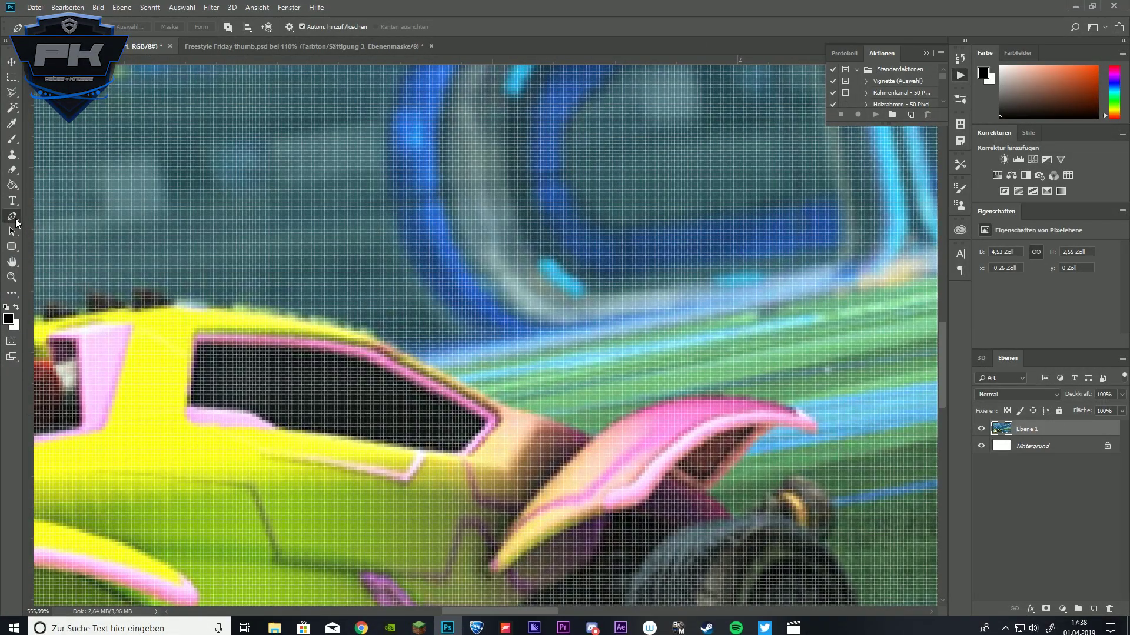
right_click(16, 220)
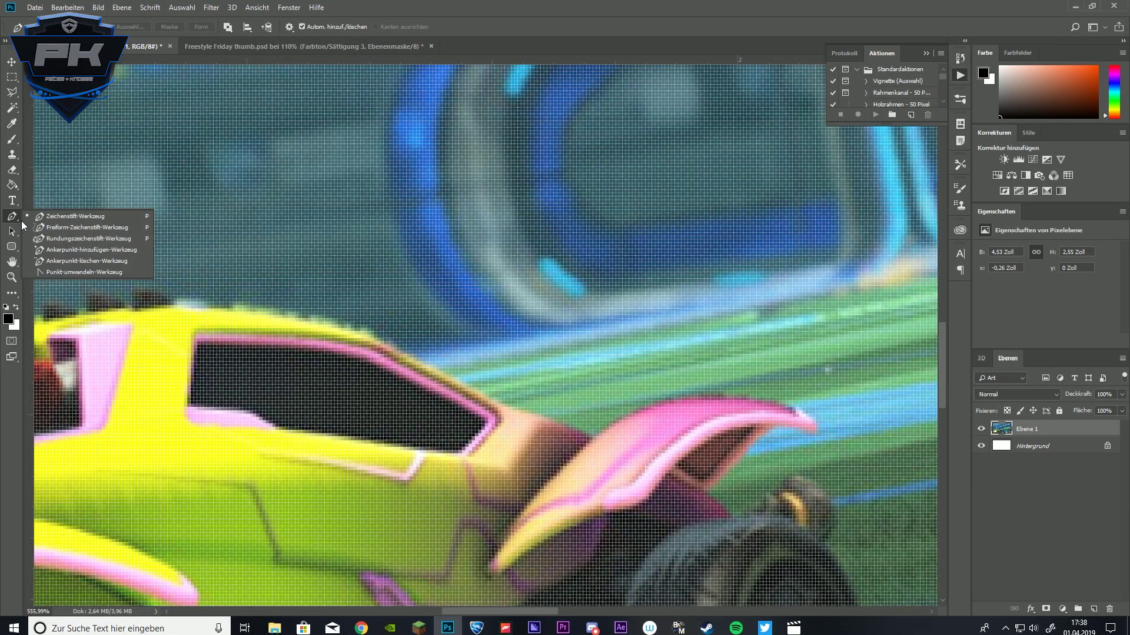
click(16, 225)
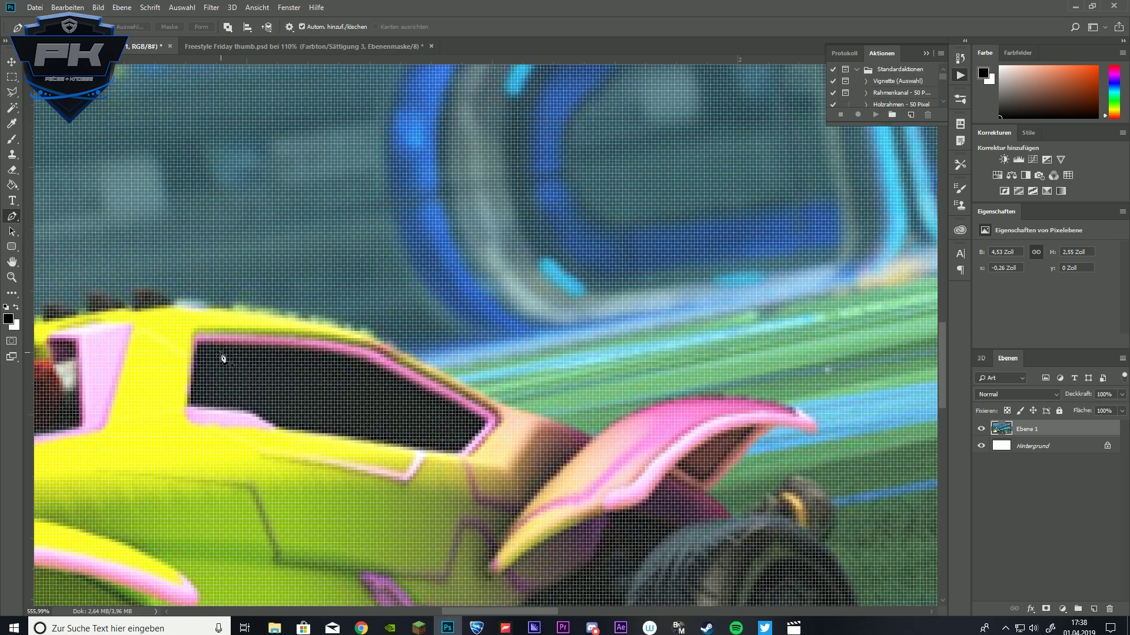
scroll(343, 371, down, 1)
scroll(343, 371, down, 5)
scroll(398, 364, up, 8)
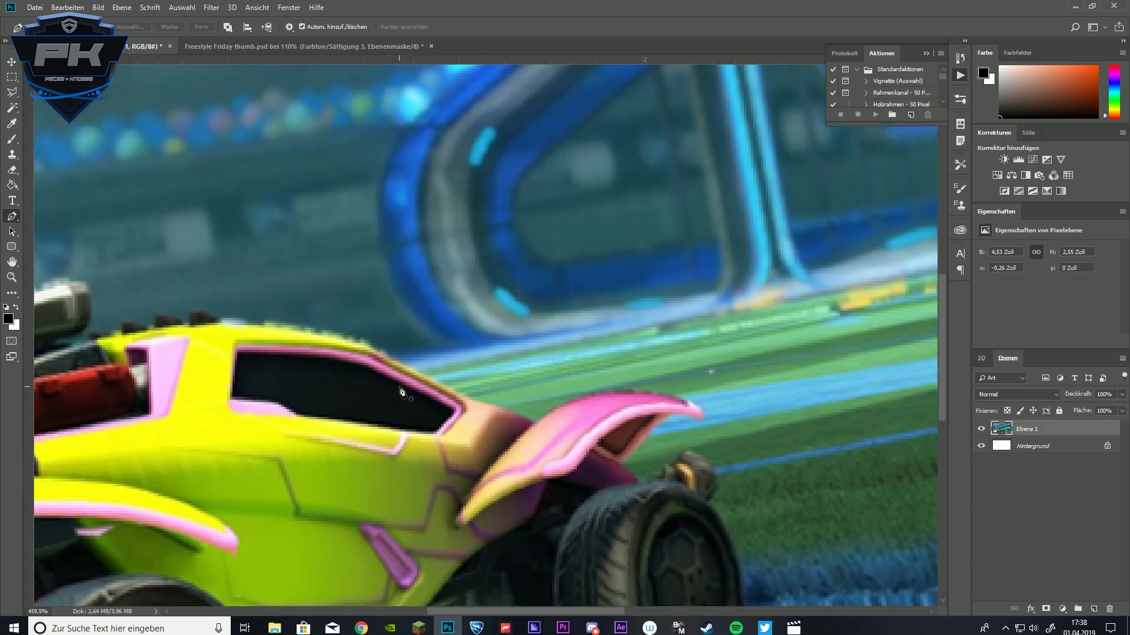
scroll(398, 364, up, 6)
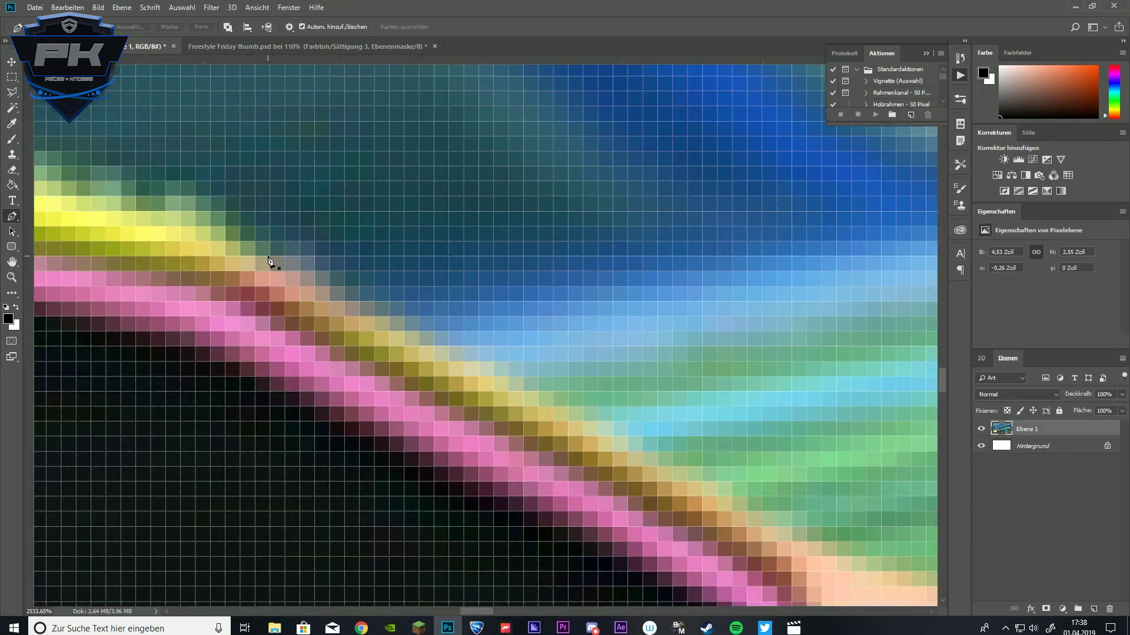
scroll(268, 261, down, 3)
click(730, 498)
scroll(746, 516, down, 9)
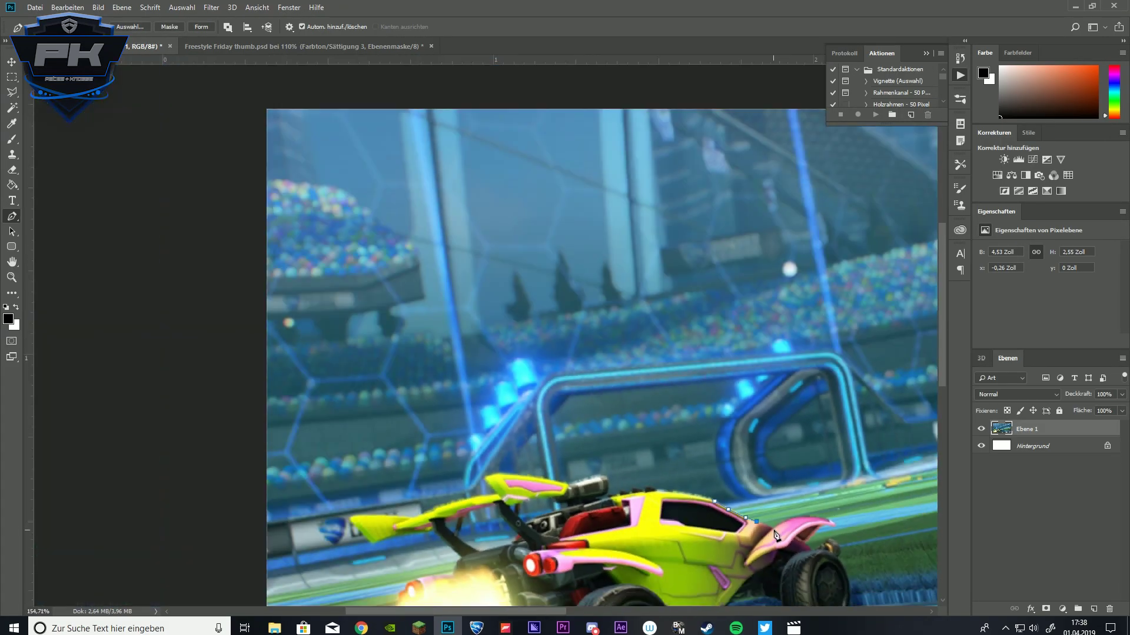
Continue the pen path down the car's hood and around the outline of the pink front fender.
scroll(395, 391, up, 10)
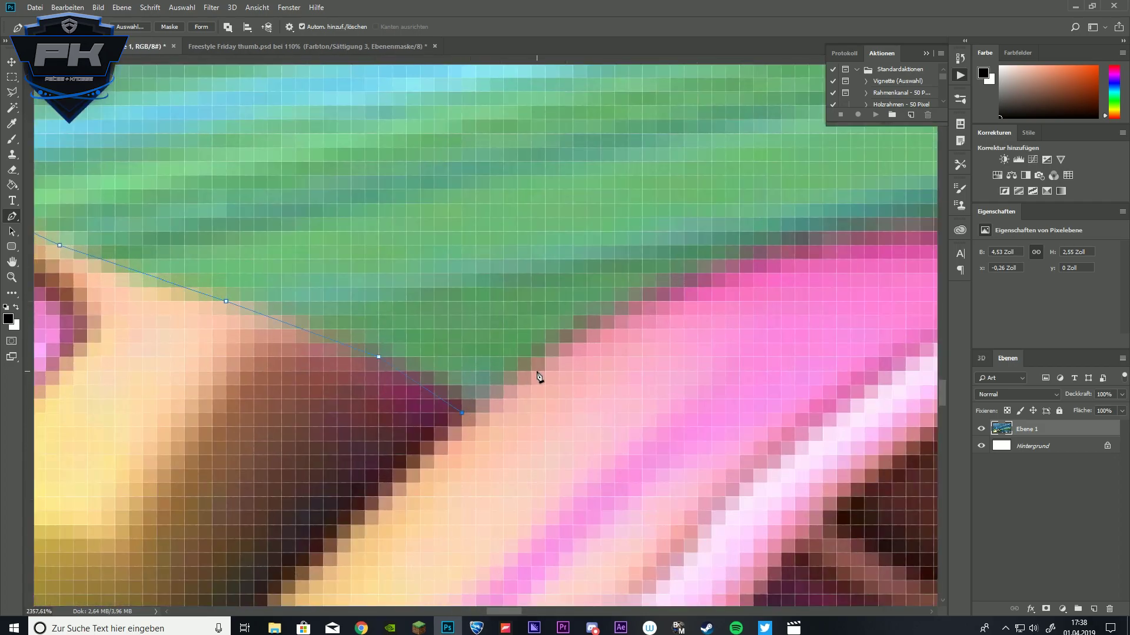
click(545, 357)
scroll(712, 364, down, 9)
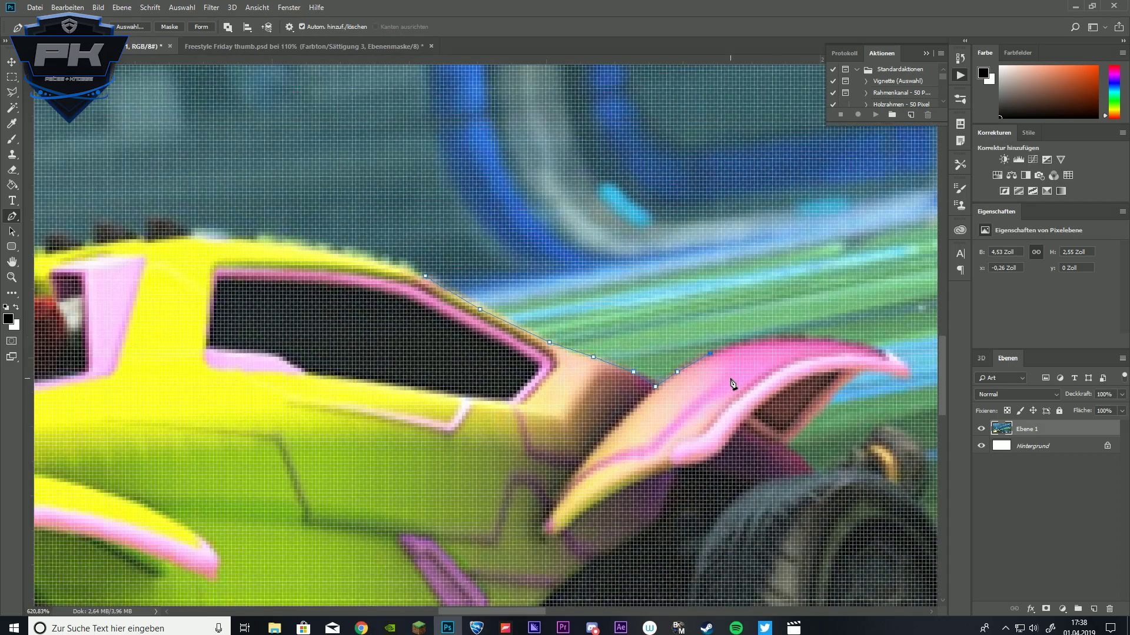
scroll(88, 408, up, 8)
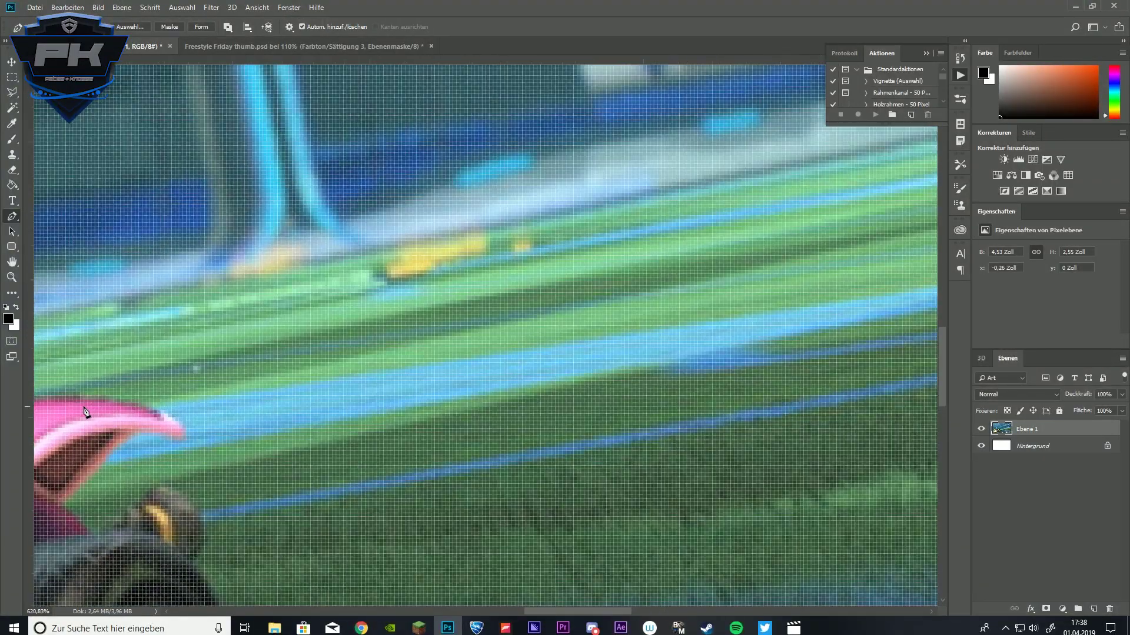
drag(537, 610, 518, 611)
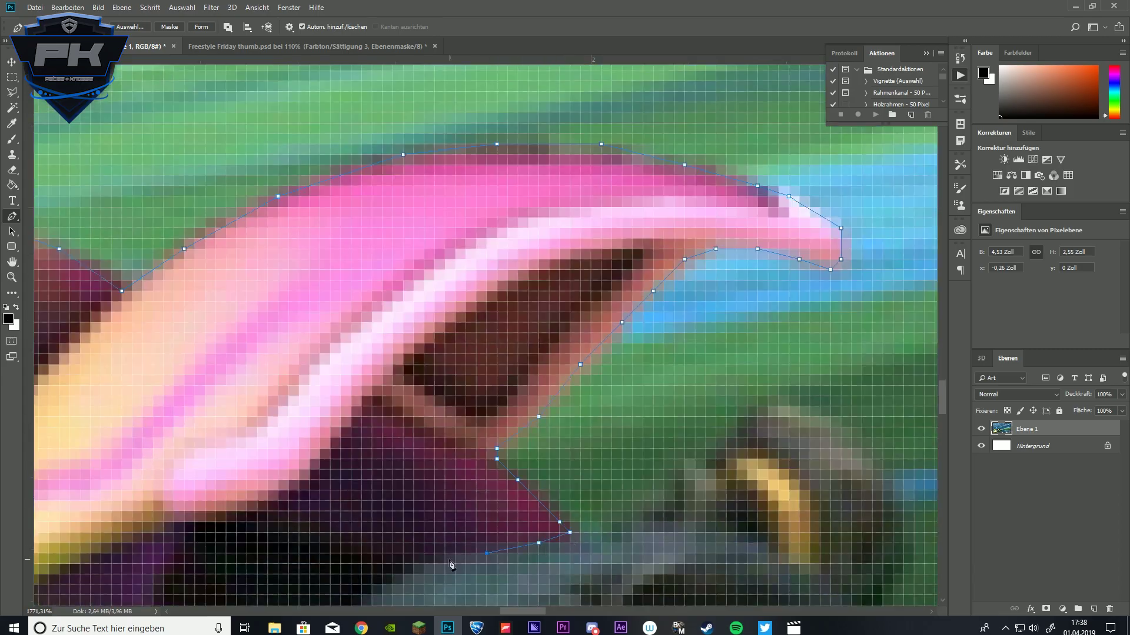
Continue the pen path around the wheels and underbody, and loosely around the exhaust flame past the canvas edge.
scroll(504, 448, down, 2)
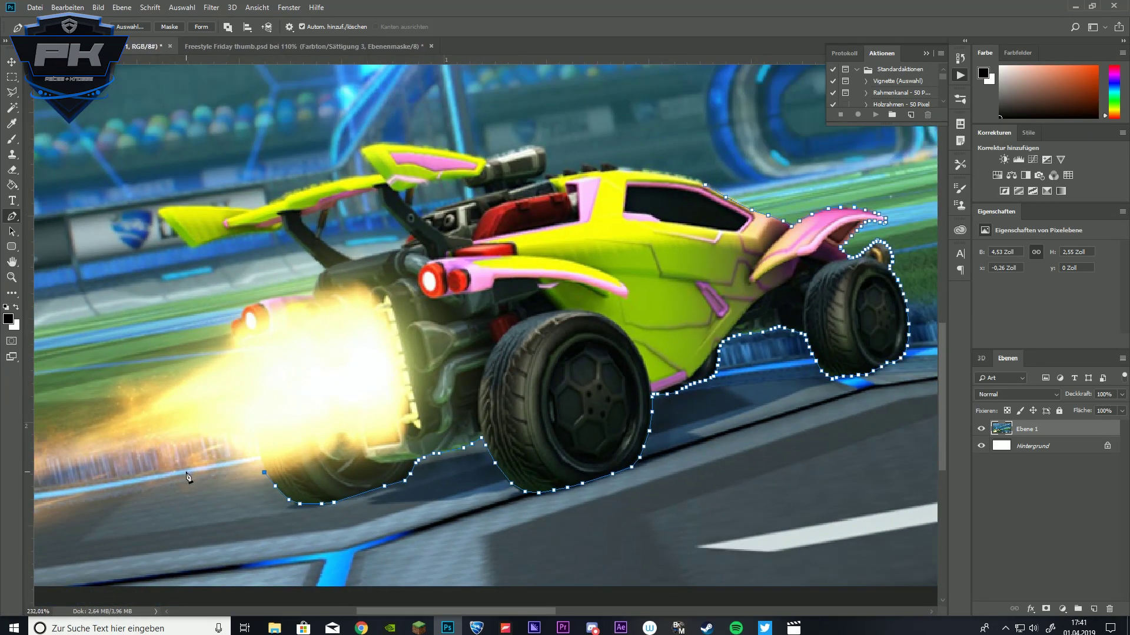
scroll(180, 478, down, 3)
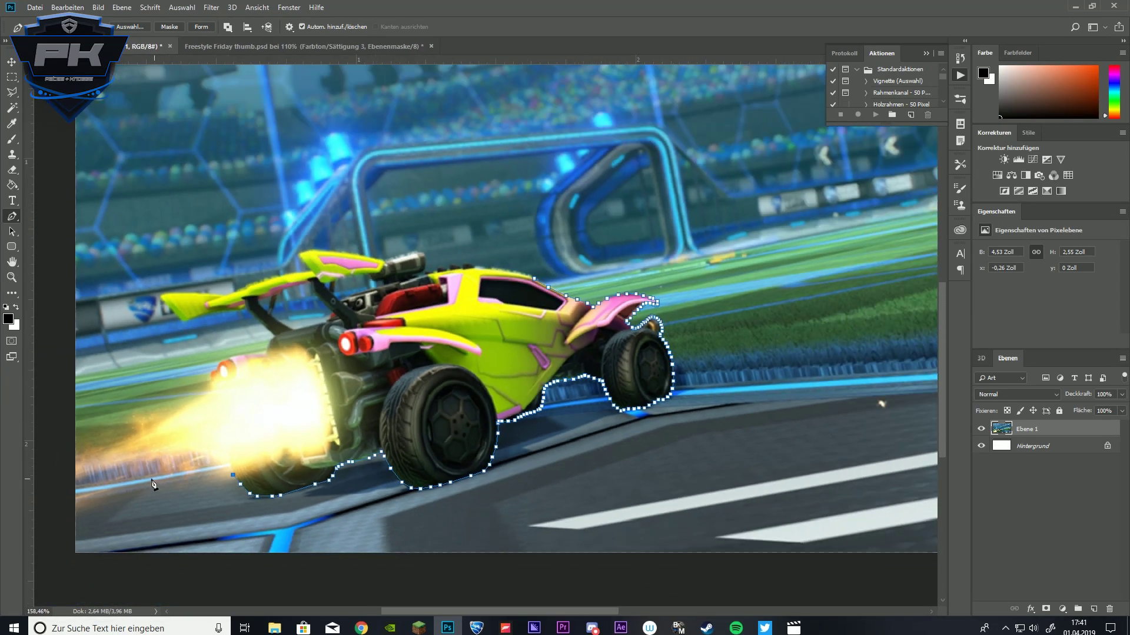
scroll(98, 509, up, 1)
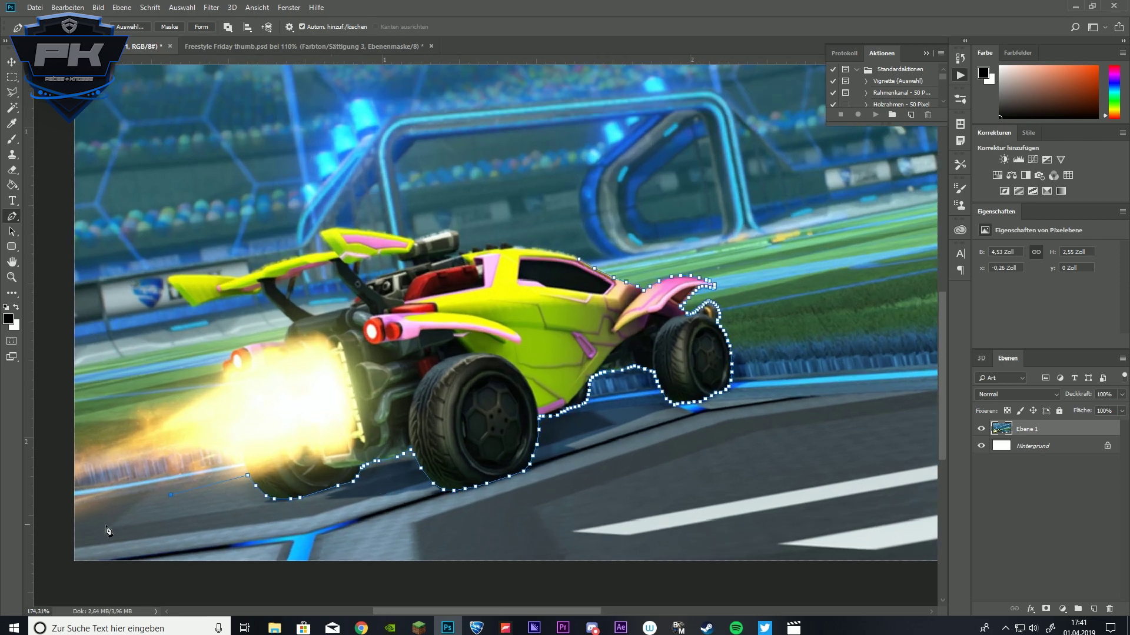
click(48, 461)
click(213, 369)
scroll(168, 521, down, 2)
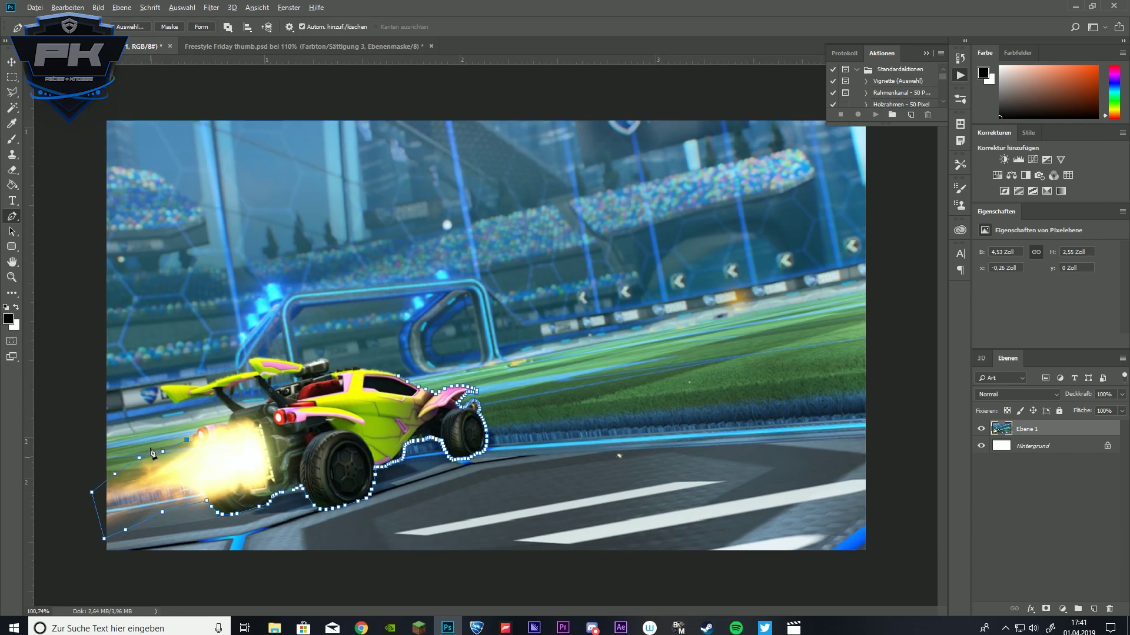
Trace the rear spoiler, the engine parts and the roof with the pen path, and close it at its starting point.
scroll(164, 464, up, 20)
scroll(836, 229, down, 8)
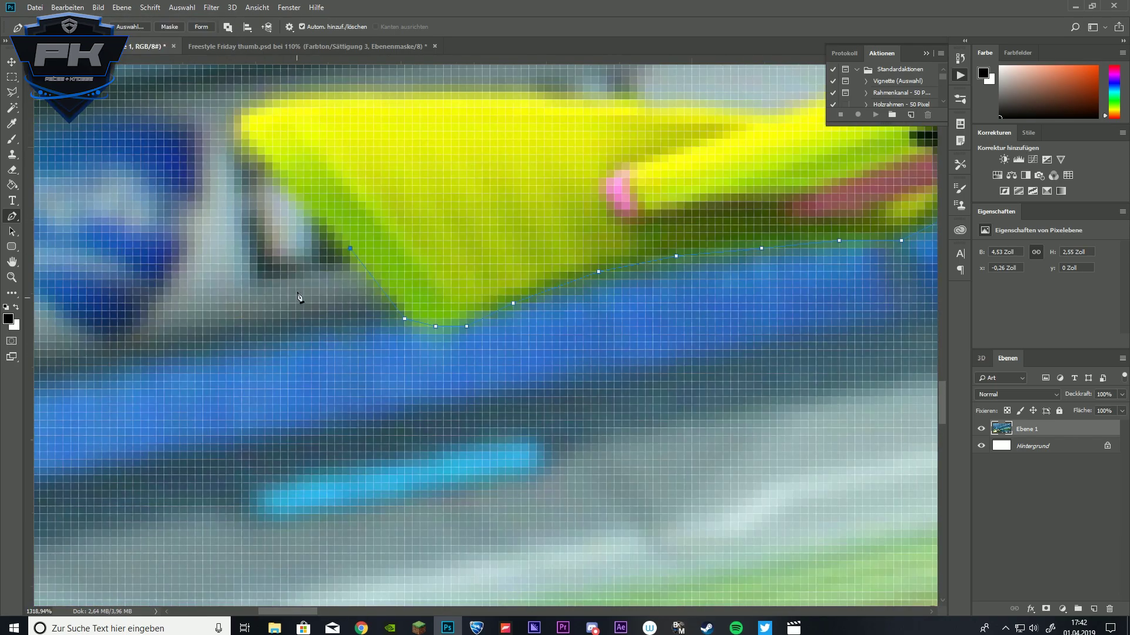
scroll(396, 88, up, 3)
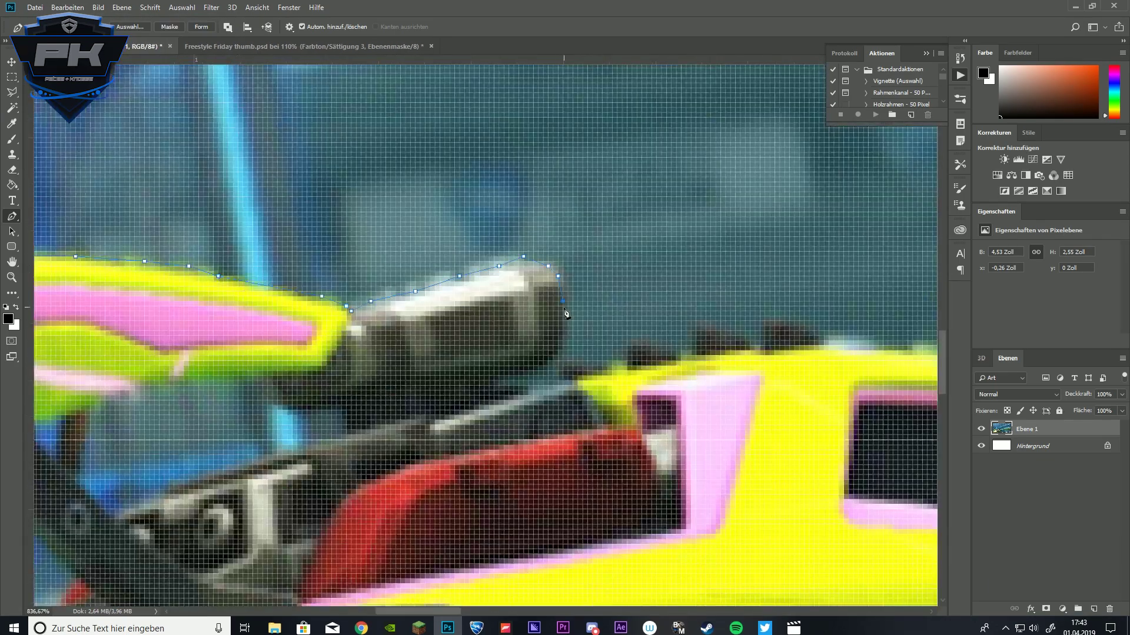
scroll(834, 352, right, 5)
click(674, 375)
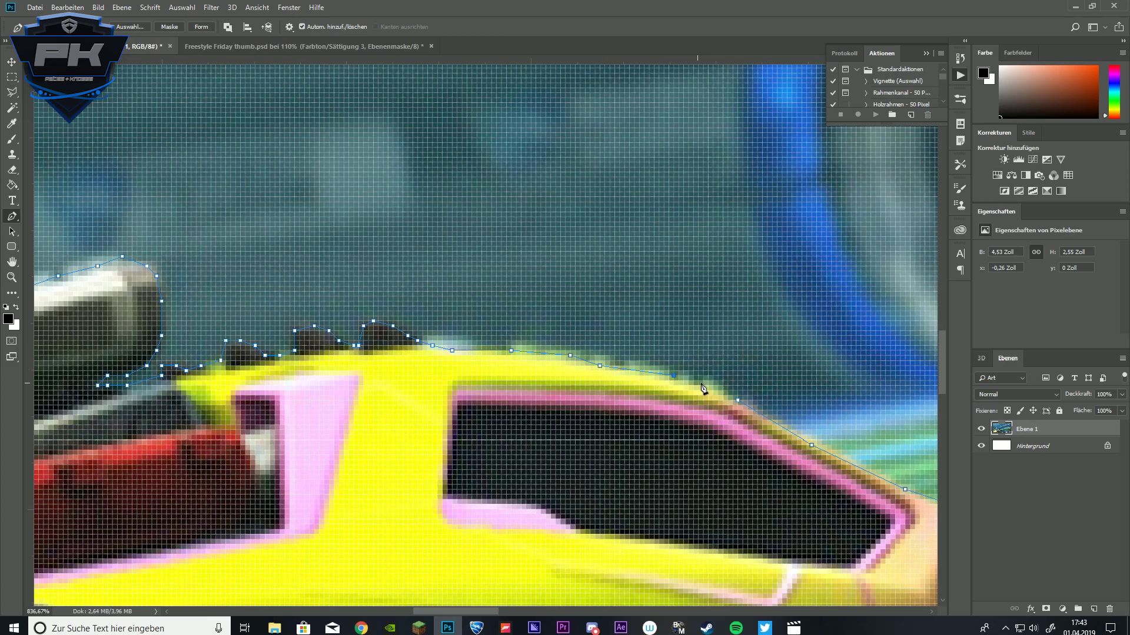
scroll(705, 416, down, 10)
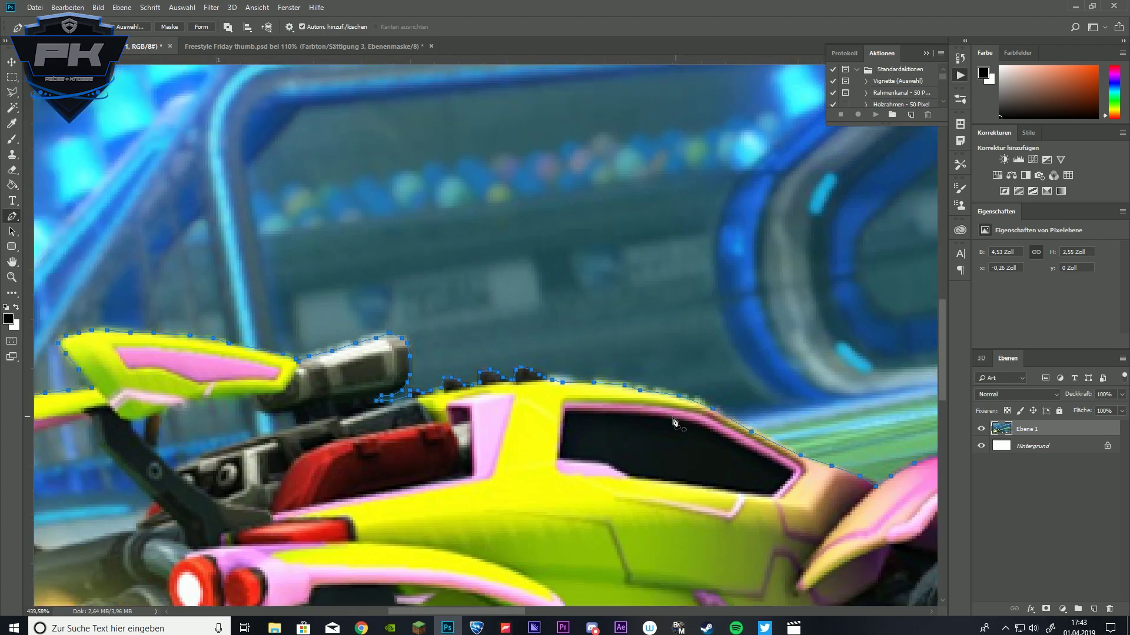
Convert the closed path around the car and flame into a selection.
scroll(203, 434, down, 1)
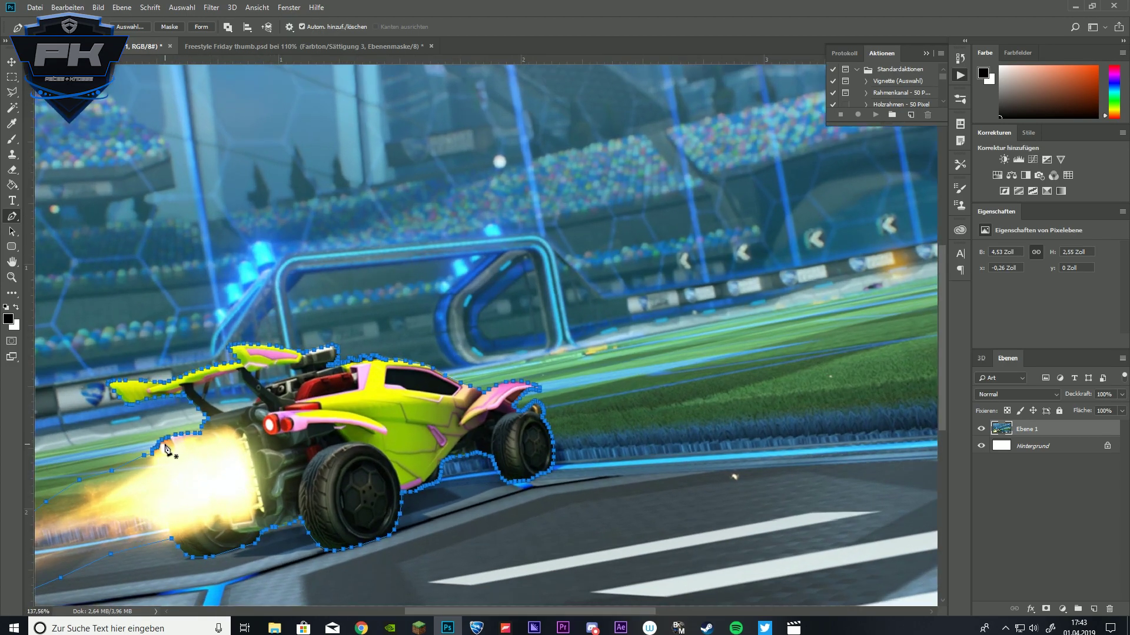
scroll(276, 437, up, 4)
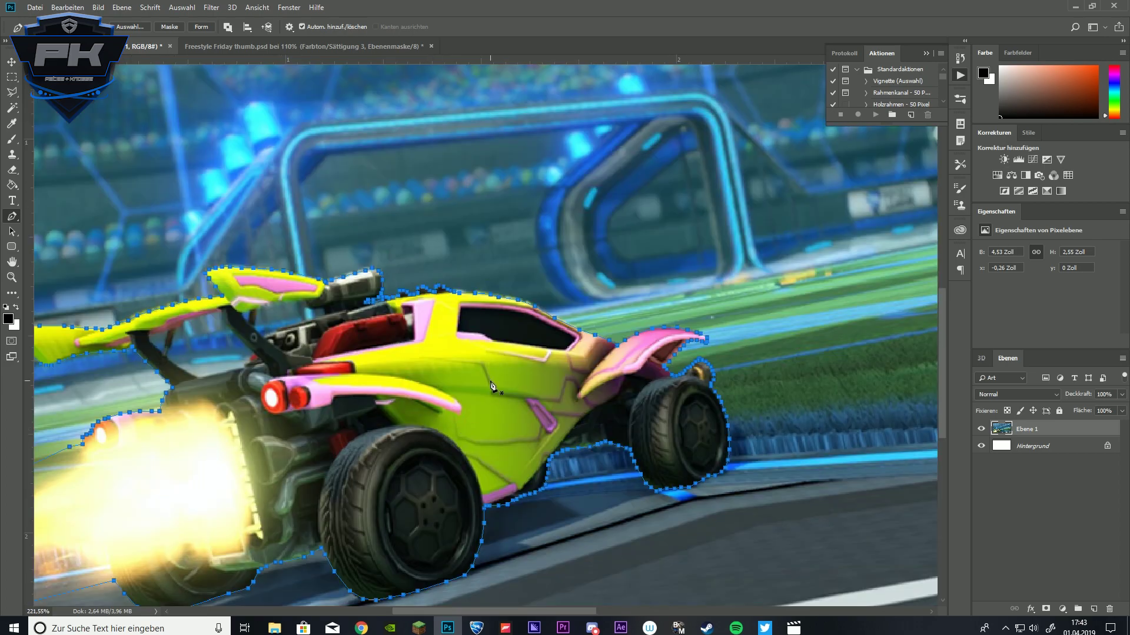
right_click(489, 379)
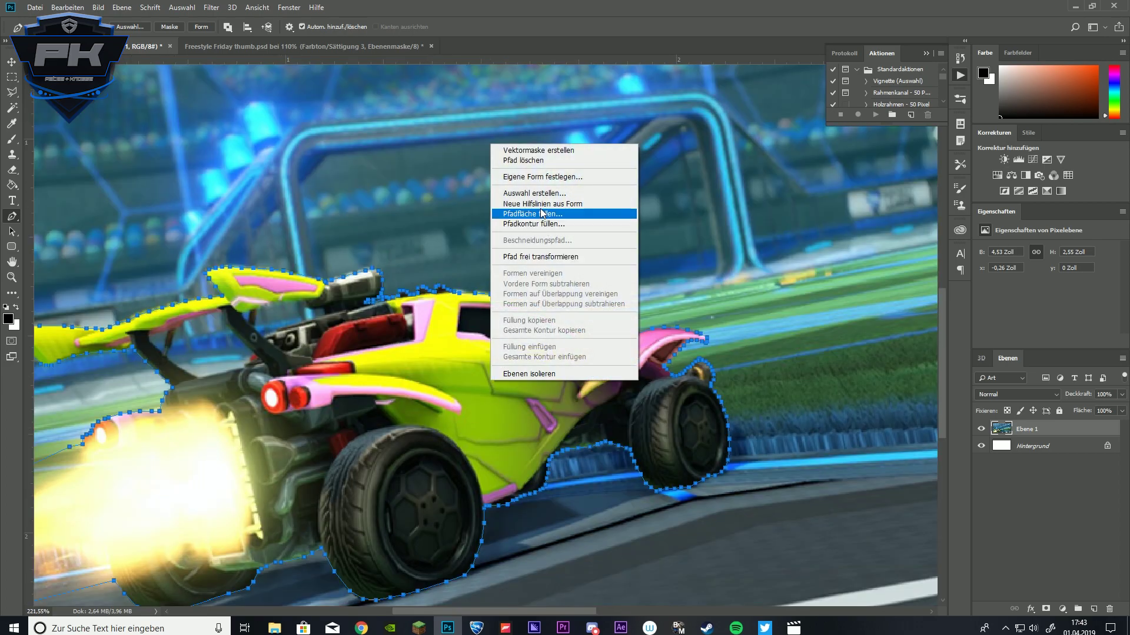
click(537, 196)
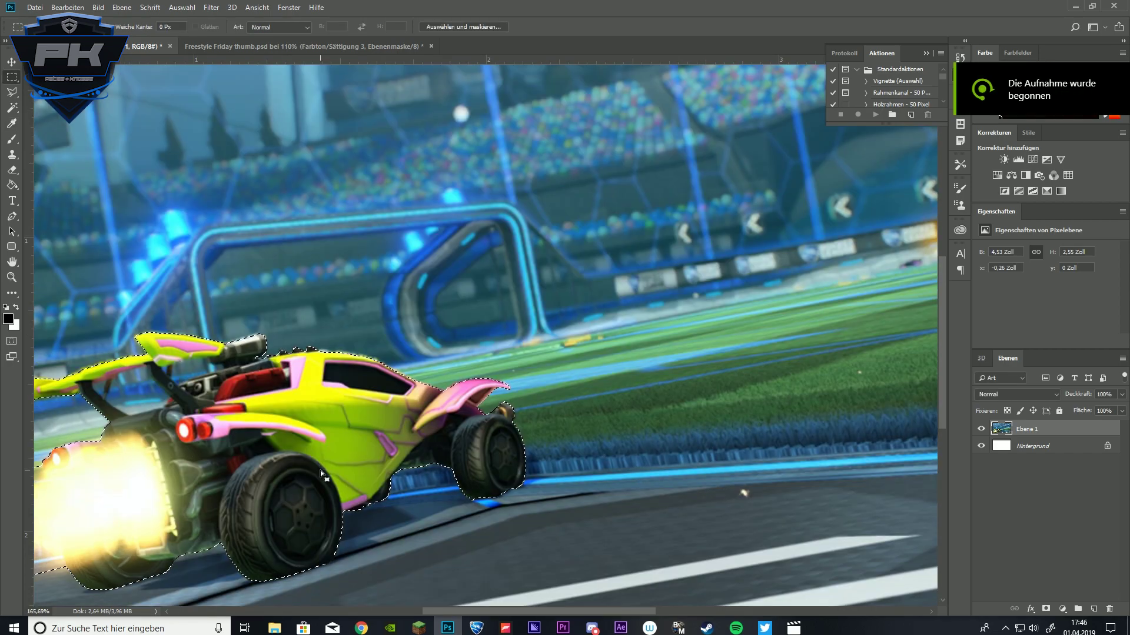
Put the selected car and flame on their own new layer above the screenshot layer.
key(shift+l)
click(13, 78)
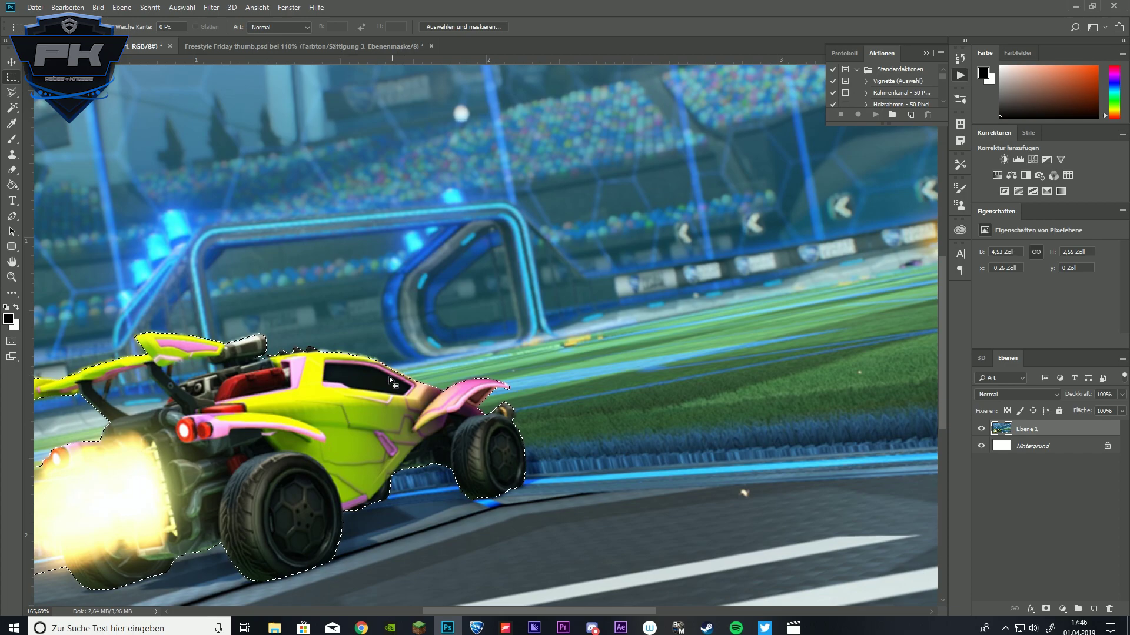
right_click(352, 416)
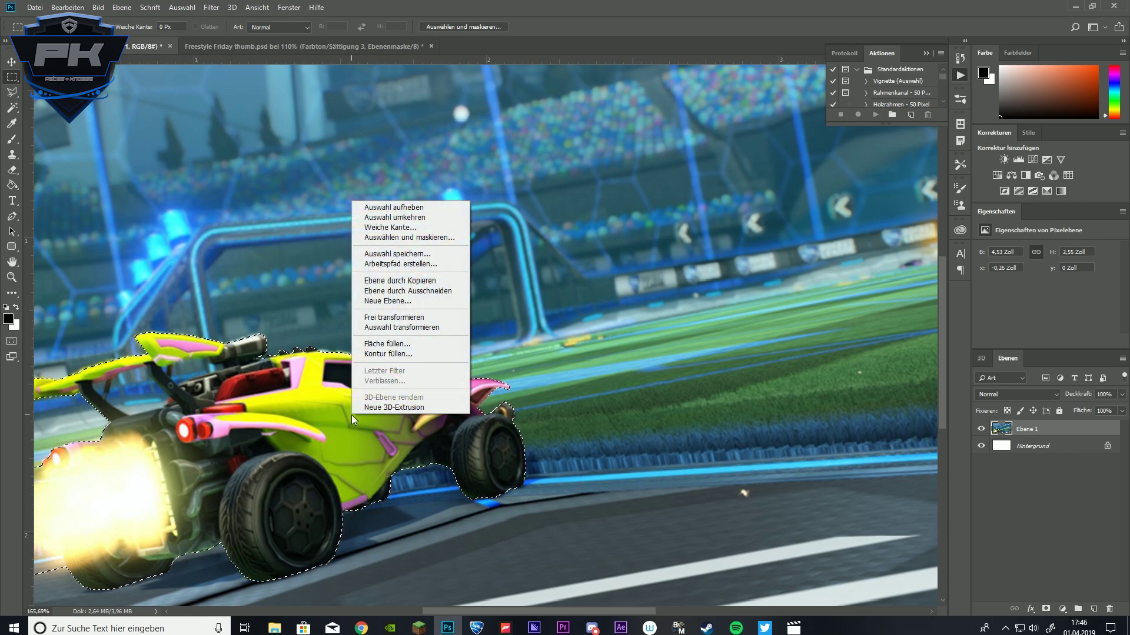
click(394, 291)
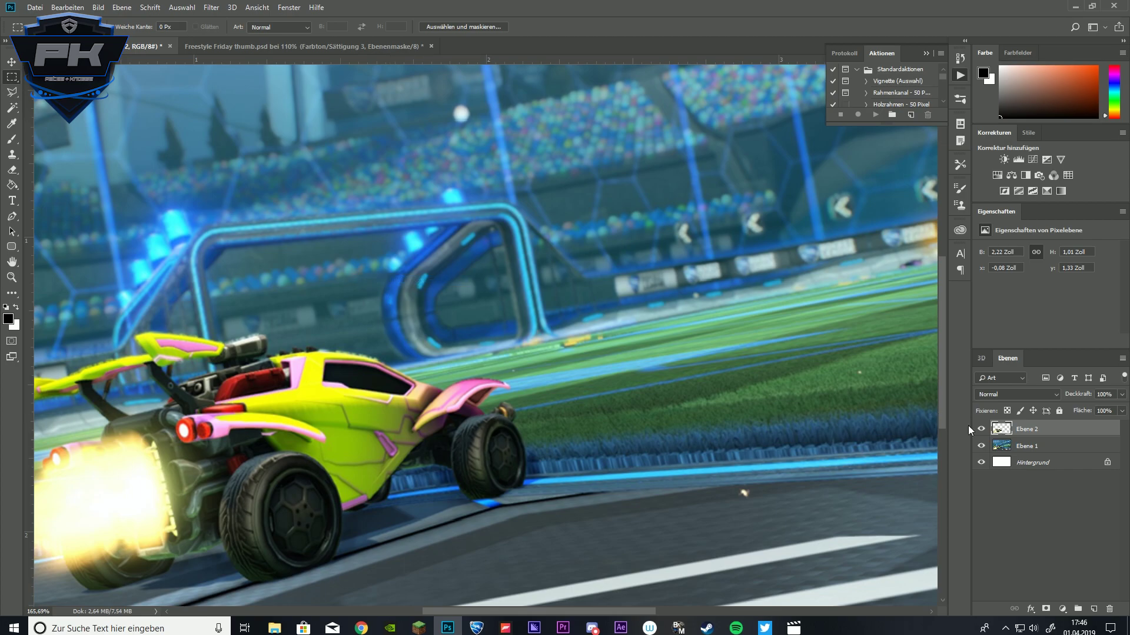
Toggle the visibility of layer Ebene 1 off and on to check the isolated car, and inspect its edges up close.
scroll(863, 498, down, 4)
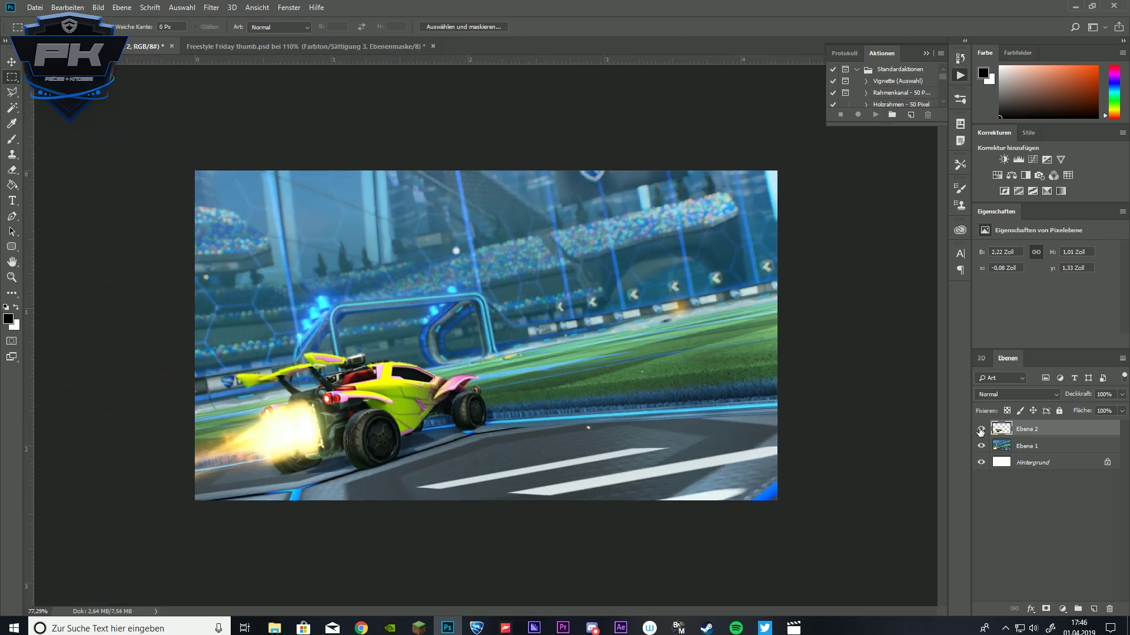
click(981, 445)
click(981, 446)
scroll(270, 344, up, 5)
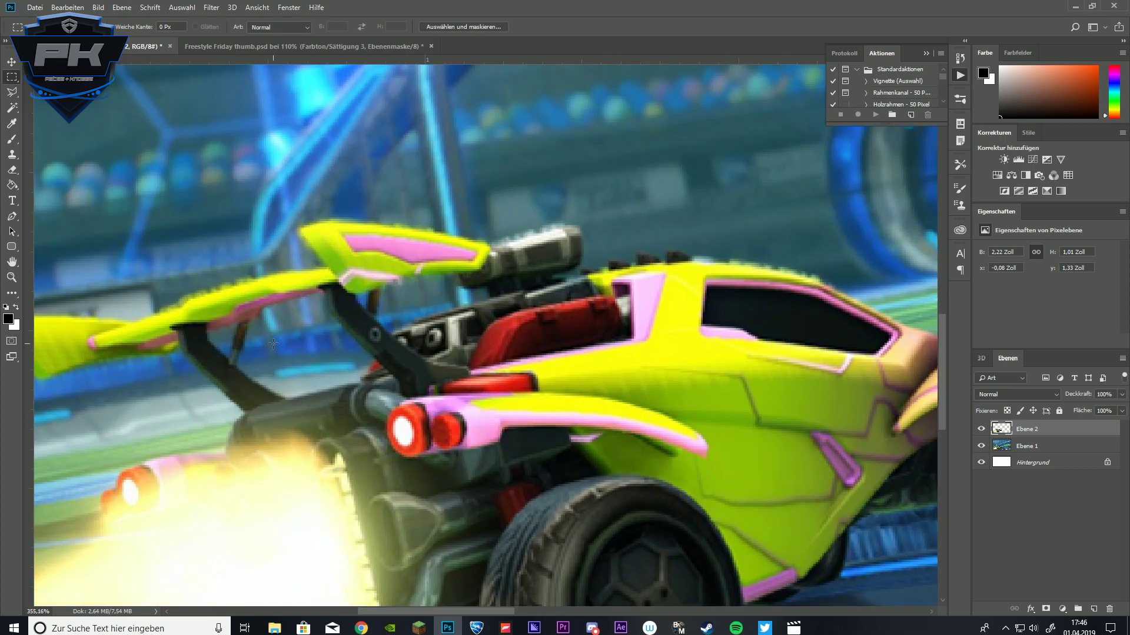
scroll(272, 344, down, 5)
Add a text layer reading "YOTEXT" above the car, near the goal.
key(t)
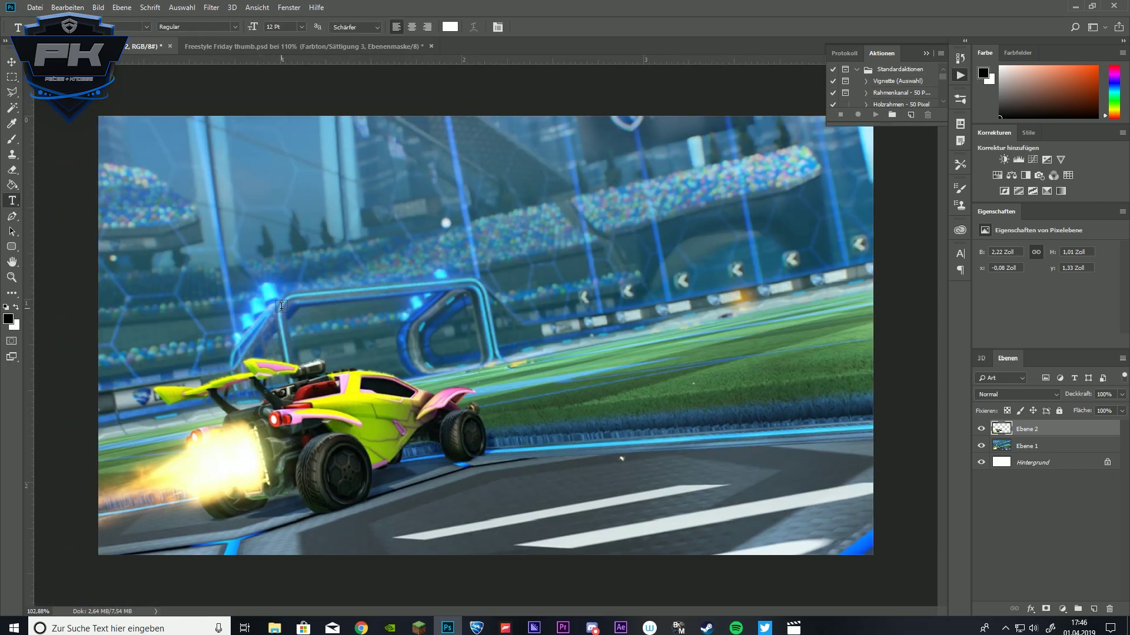
click(282, 306)
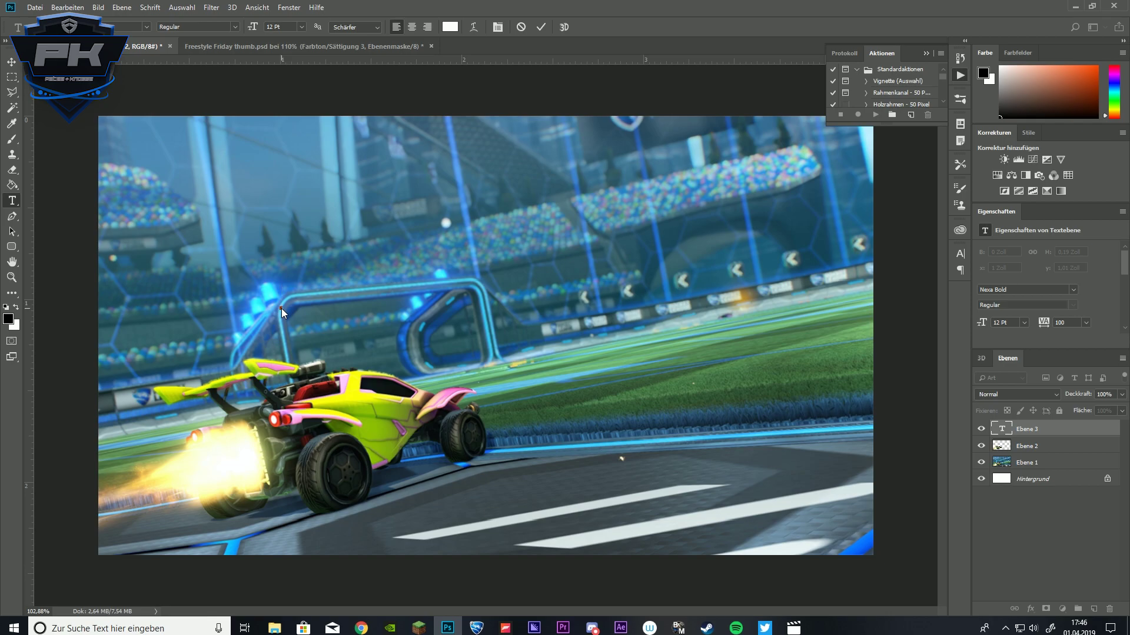
text(YOTEXT)
key(ctrl+Return)
Enlarge the YOTEXT text to about 36.83 pt, move it over the middle of the image, and apply the transformation.
key(ctrl+t)
drag(419, 284, 699, 165)
drag(601, 257, 610, 318)
key(Return)
Change the YOTEXT text's font to Helvetica-Black in the BlackItalic style and commit the text edit.
drag(681, 322, 283, 325)
click(148, 28)
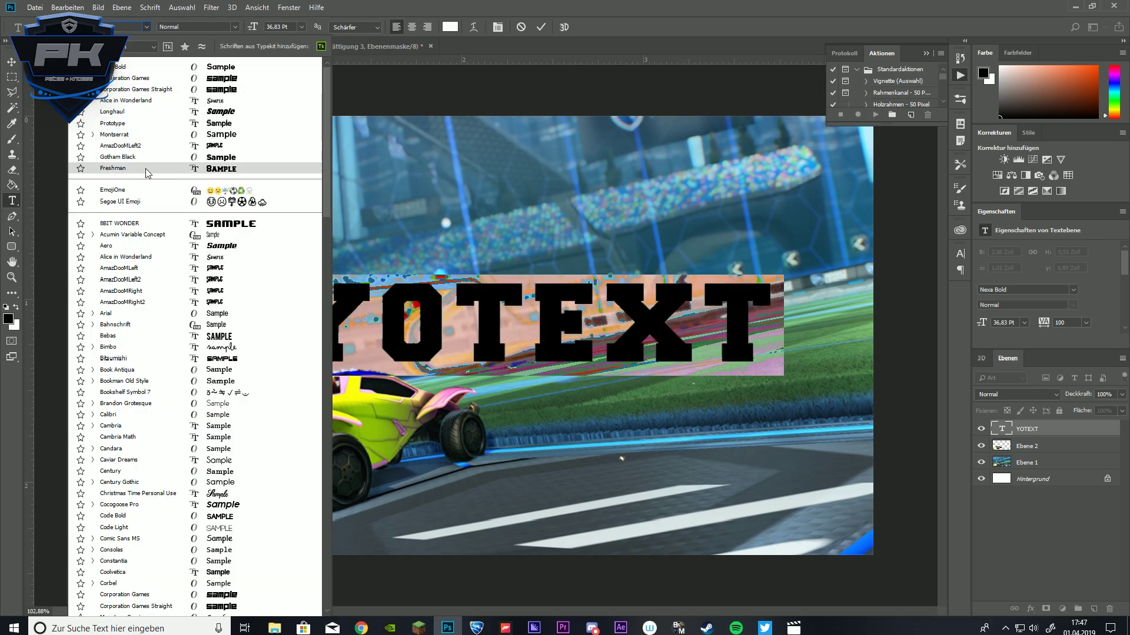
scroll(161, 274, down, 1)
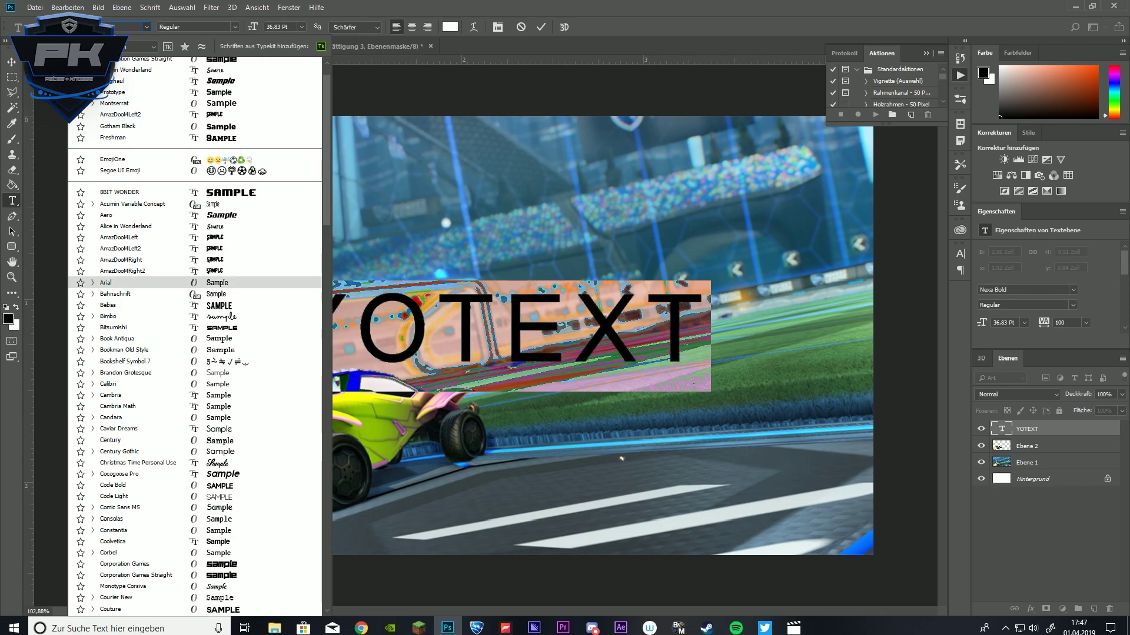
click(161, 283)
click(133, 66)
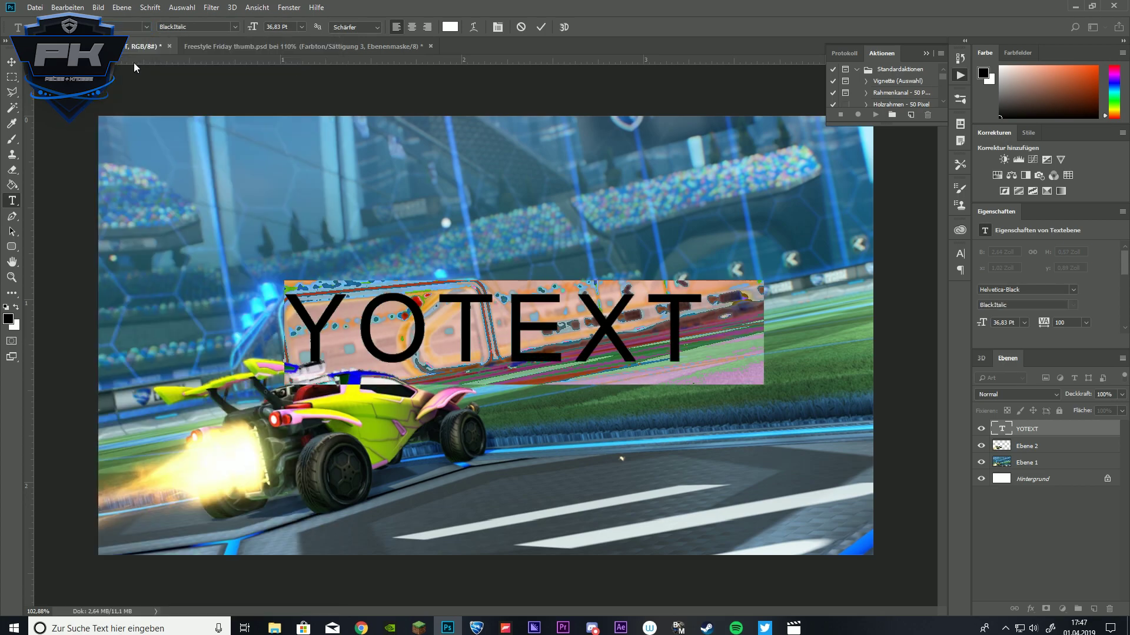
click(541, 27)
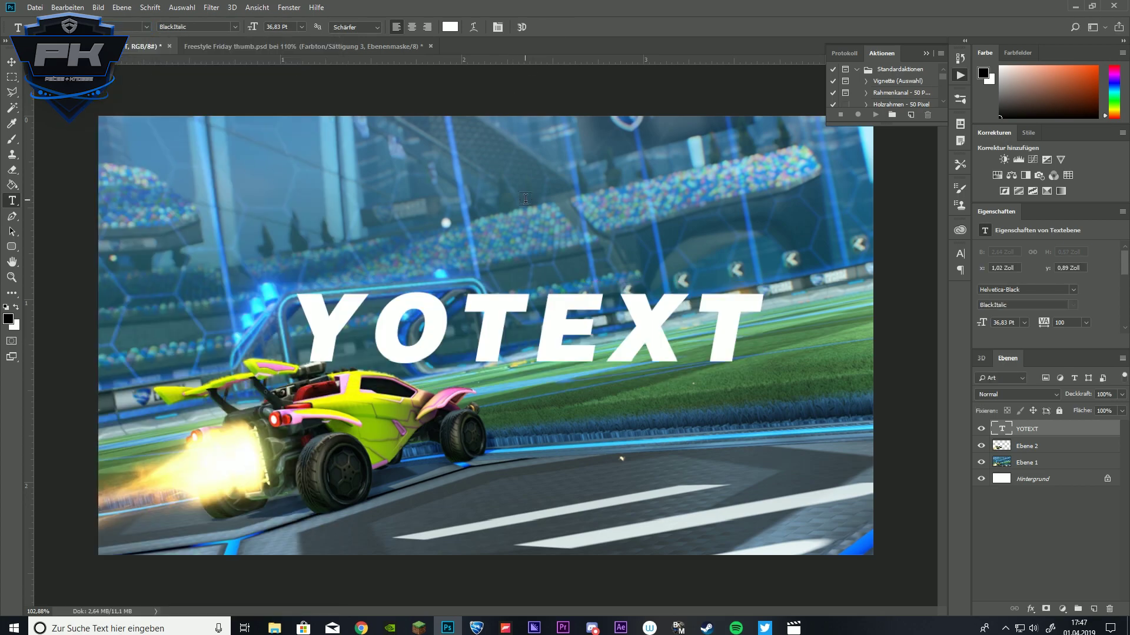
With the Hintergrund layer selected, place a horizontal and a vertical ruler guide through the centre of the canvas.
scroll(437, 337, down, 2)
scroll(437, 337, up, 1)
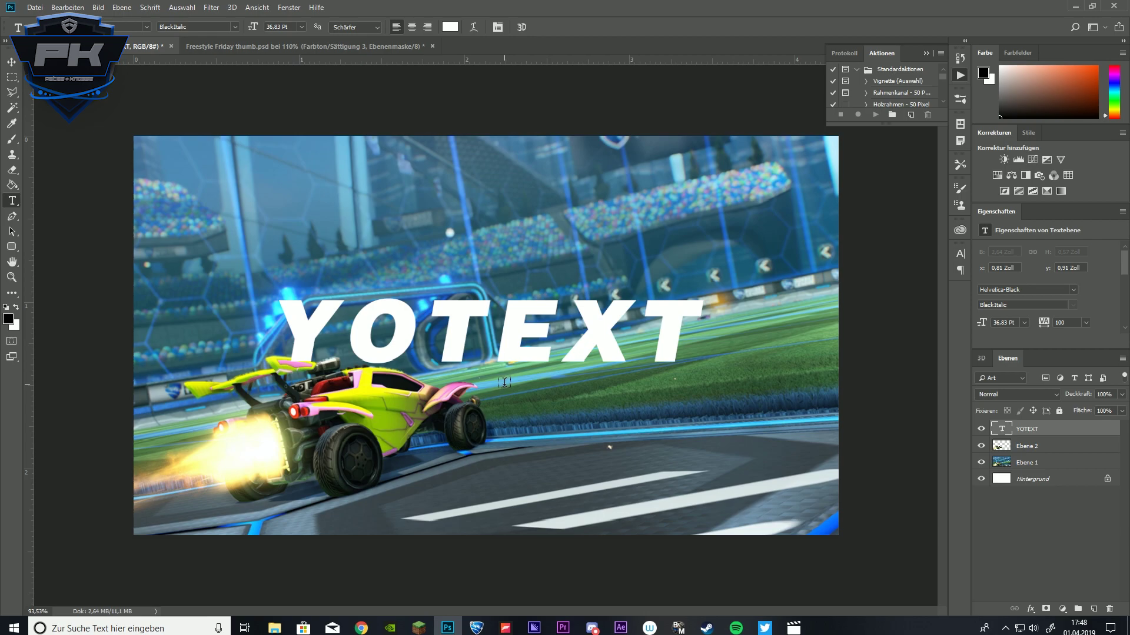
key(ctrl+r)
click(1040, 482)
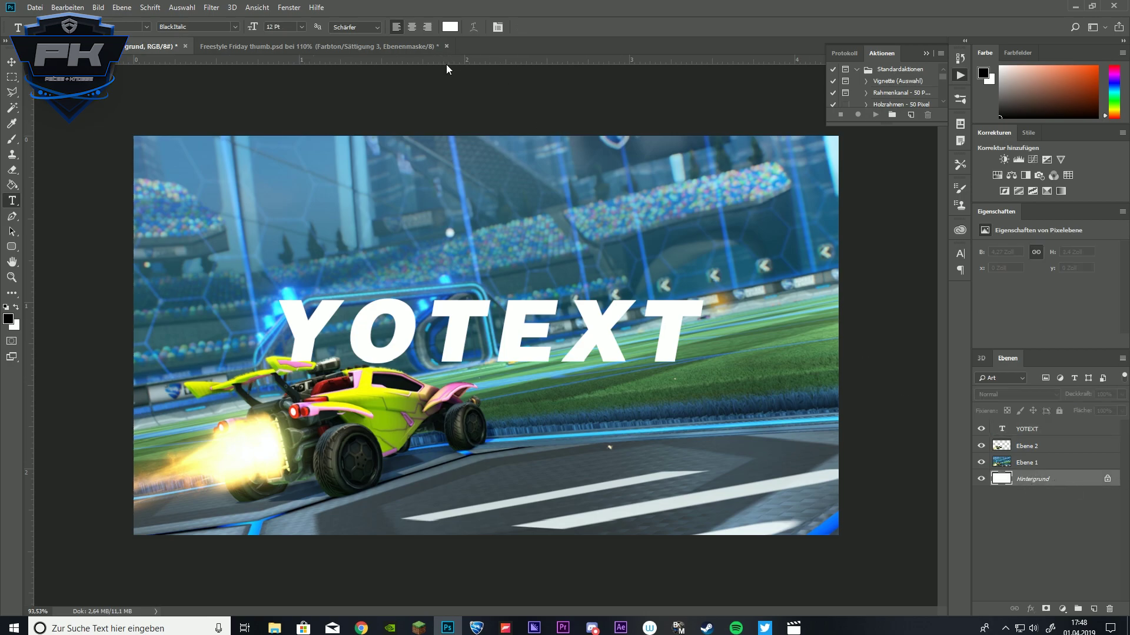
drag(478, 60, 518, 334)
drag(28, 196, 486, 241)
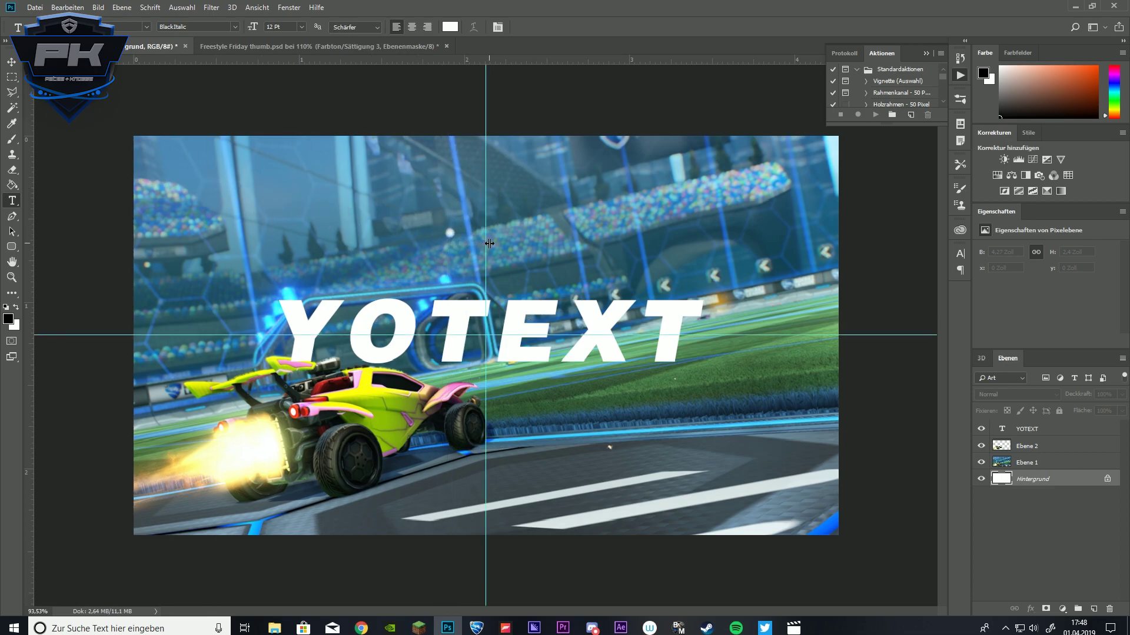
Align the centre of the YOTEXT text with the intersection of the two guides and apply the transformation.
click(1034, 430)
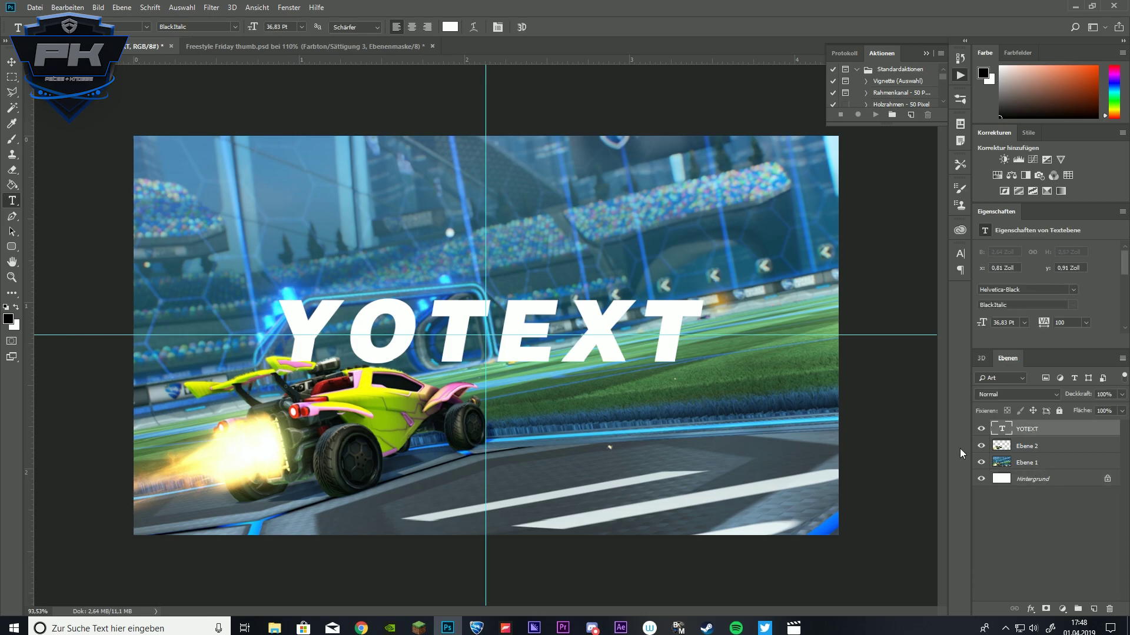
key(ctrl+t)
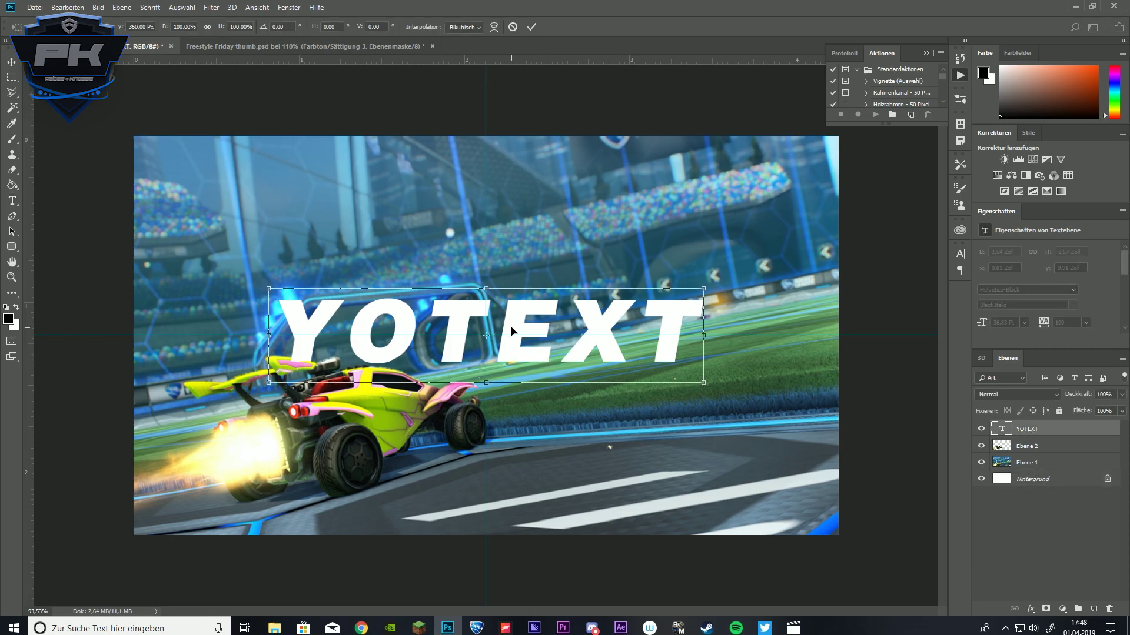
scroll(486, 337, up, 5)
scroll(485, 330, down, 4)
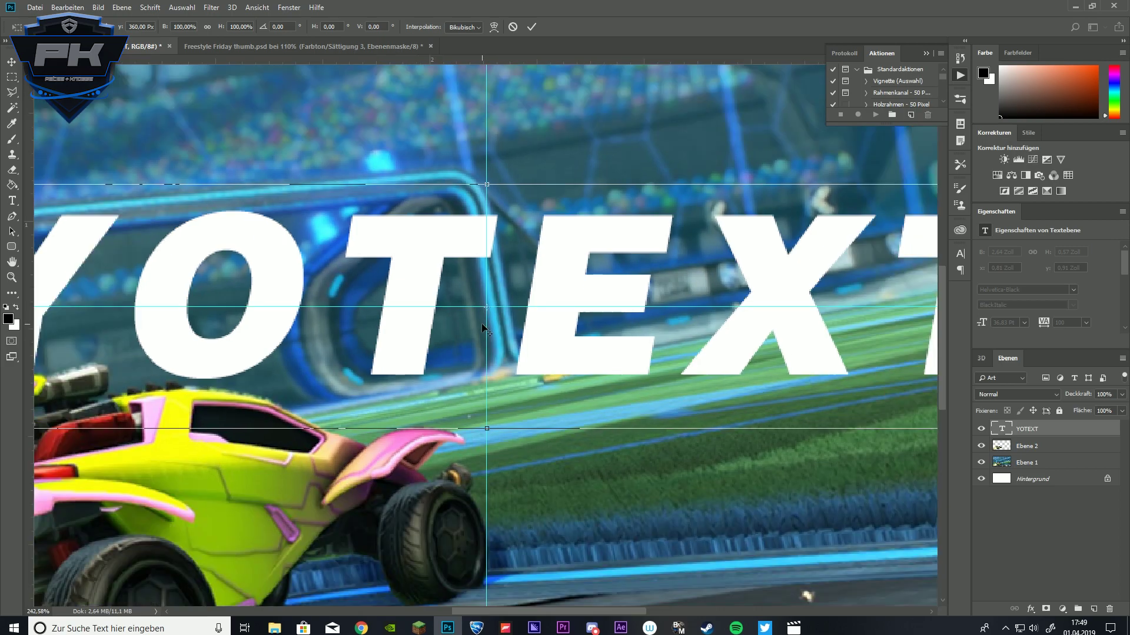
mouse_move(549, 281)
mouse_down()
mouse_move(614, 228)
mouse_move(544, 261)
mouse_move(545, 279)
mouse_up()
scroll(545, 279, down, 2)
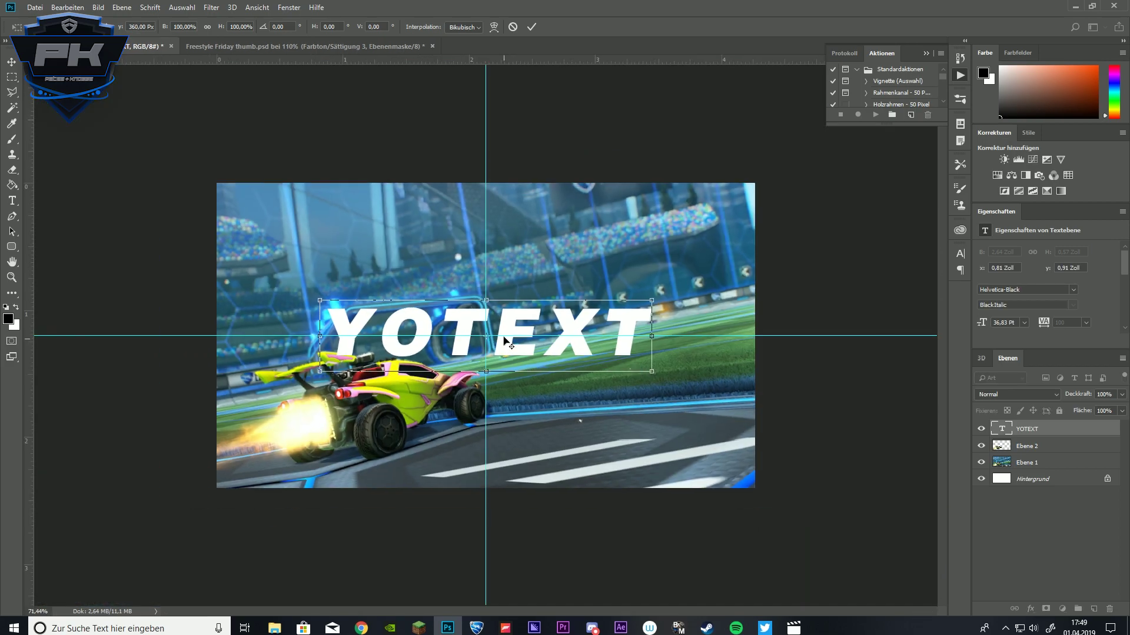
click(531, 26)
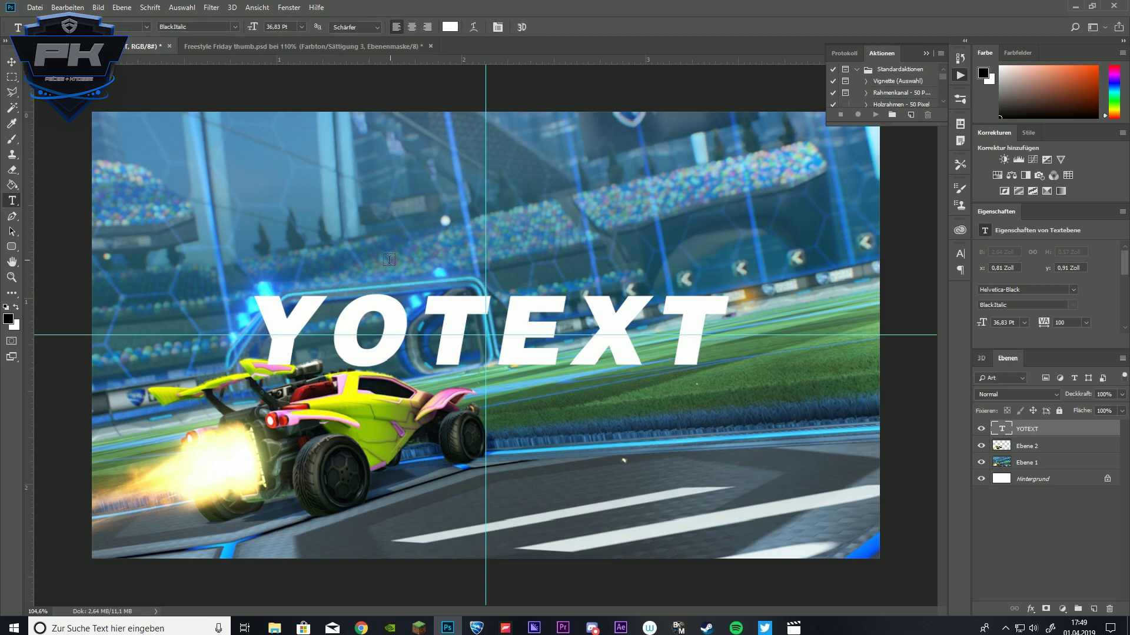
Move the YOTEXT layer below the car layer Ebene 2 so the car overlaps the text.
drag(1037, 435, 1029, 459)
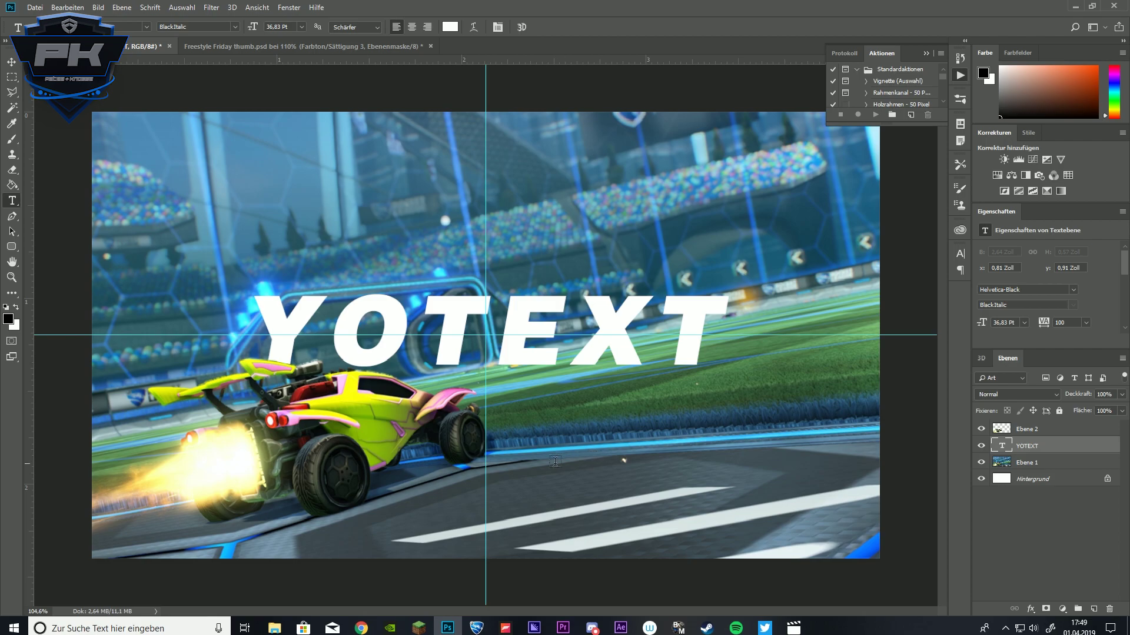
scroll(457, 421, down, 3)
scroll(565, 394, up, 1)
scroll(336, 400, down, 2)
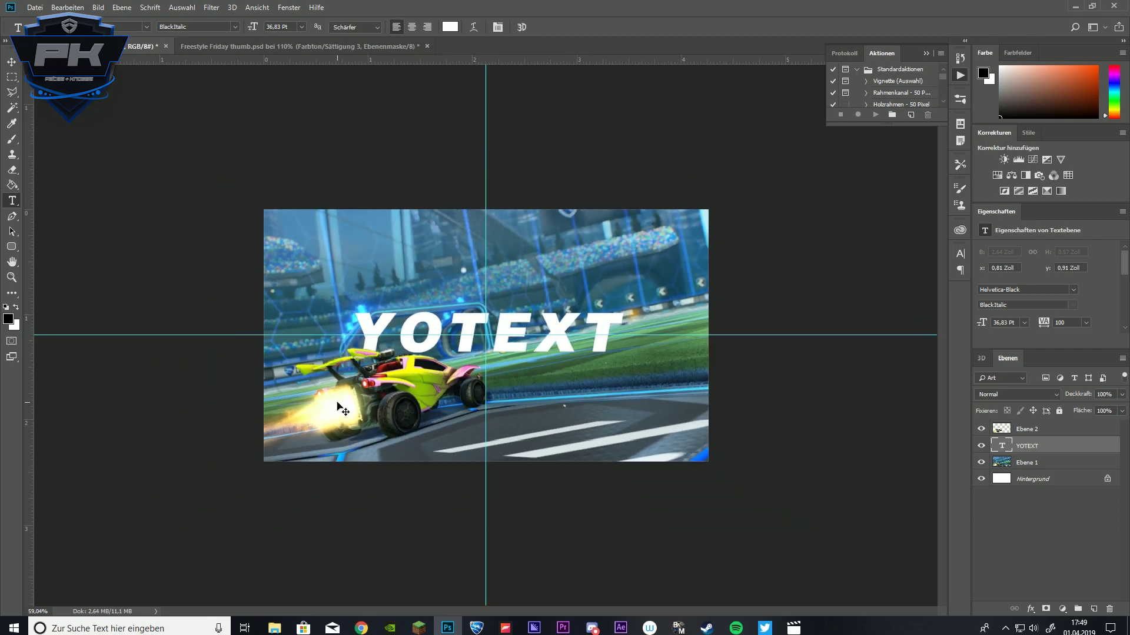
Scale the YOTEXT text up around its centre to about 43.04 pt and apply the transformation.
key(ctrl+t)
drag(624, 306, 647, 301)
click(532, 27)
Examine the overlap between the car and the text and the edges of the flame at different magnifications.
scroll(412, 353, up, 5)
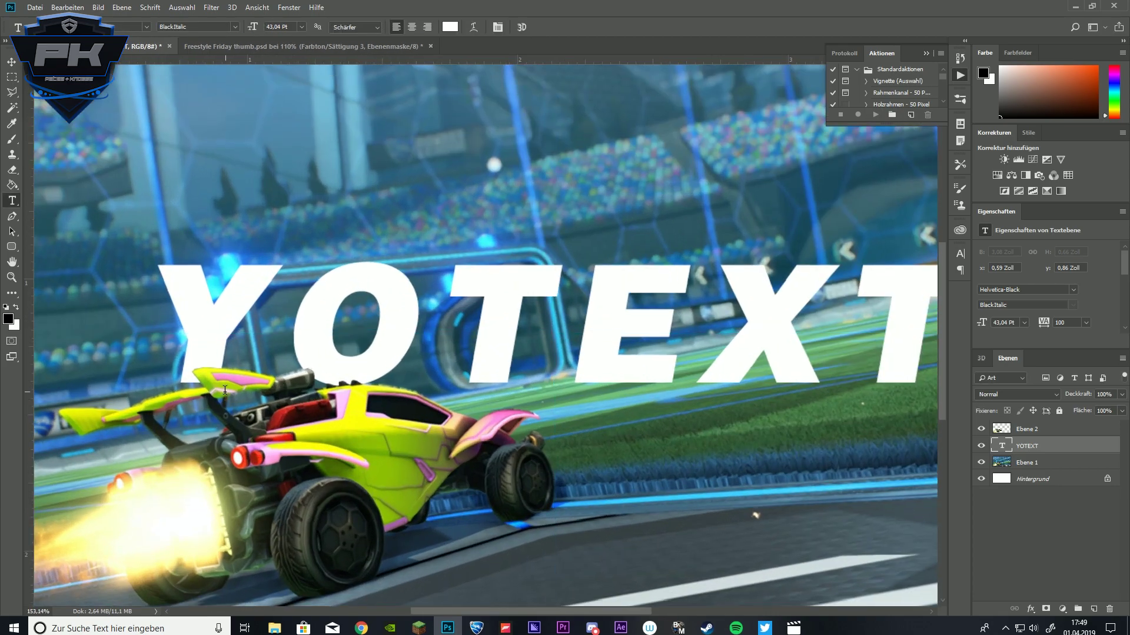
scroll(235, 393, up, 3)
scroll(305, 400, down, 5)
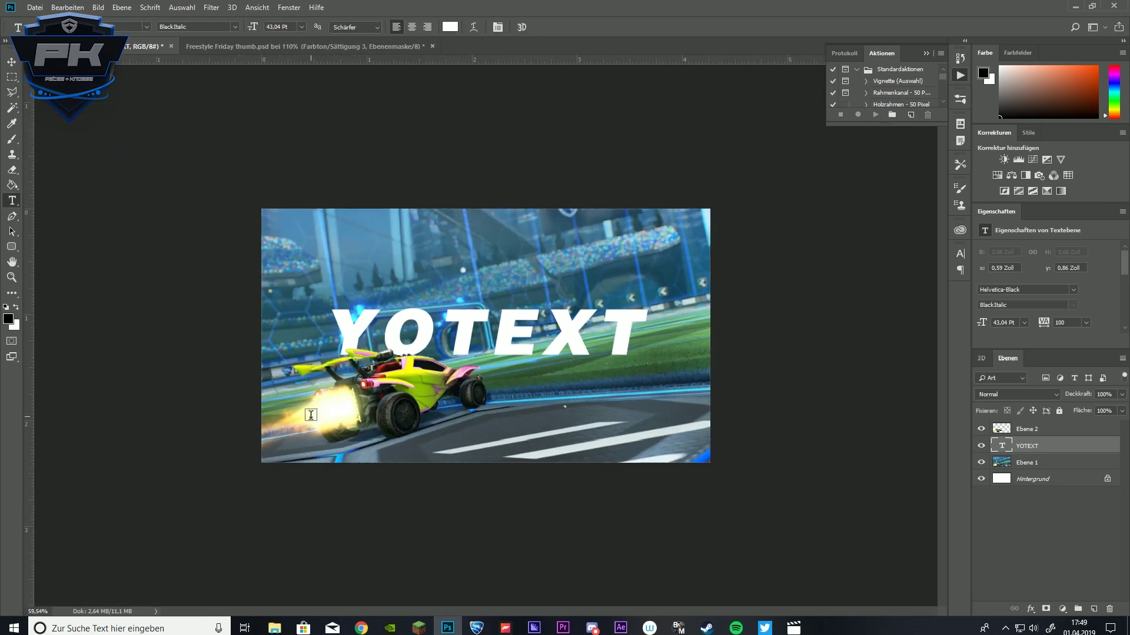
scroll(283, 412, up, 3)
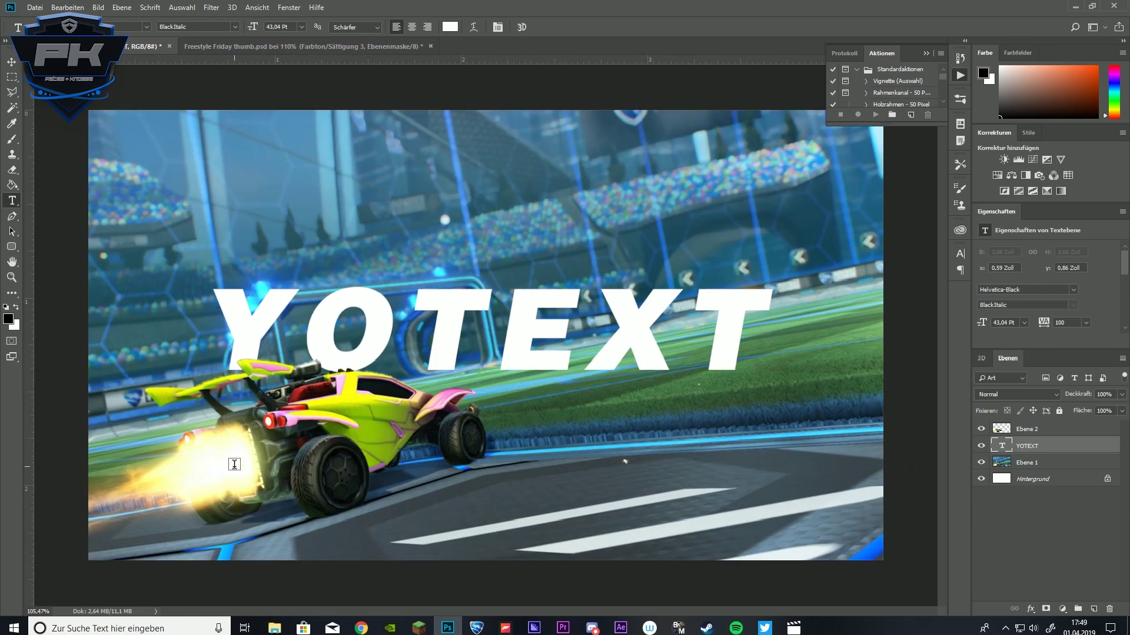
scroll(230, 465, down, 3)
scroll(190, 425, up, 3)
scroll(190, 426, up, 1)
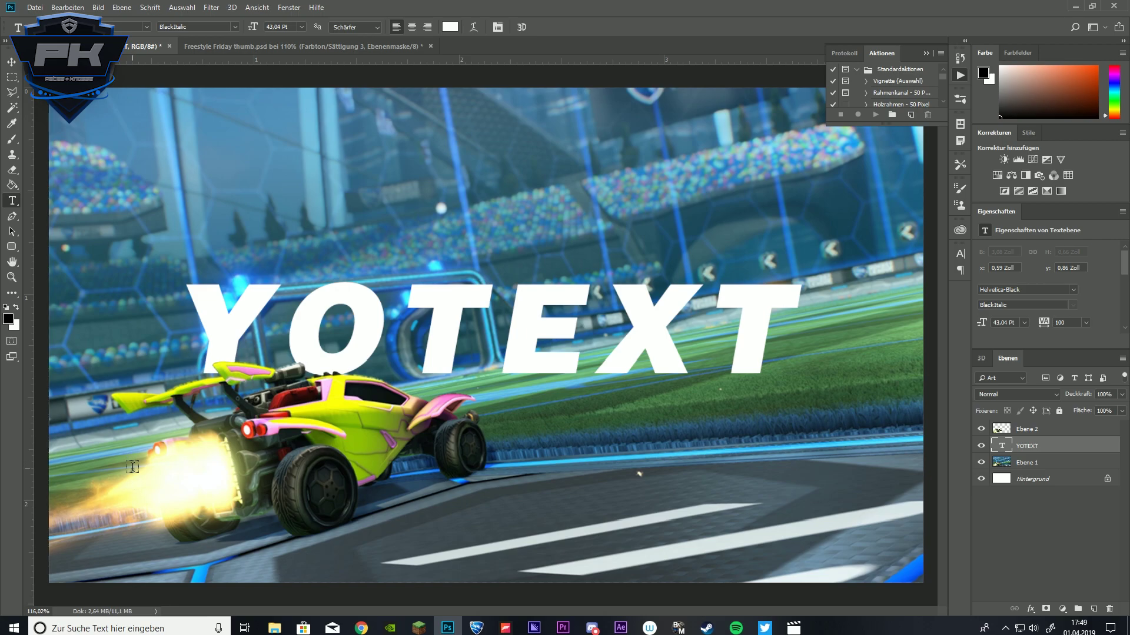
scroll(147, 467, up, 1)
scroll(194, 453, down, 4)
scroll(252, 384, up, 2)
scroll(251, 384, up, 5)
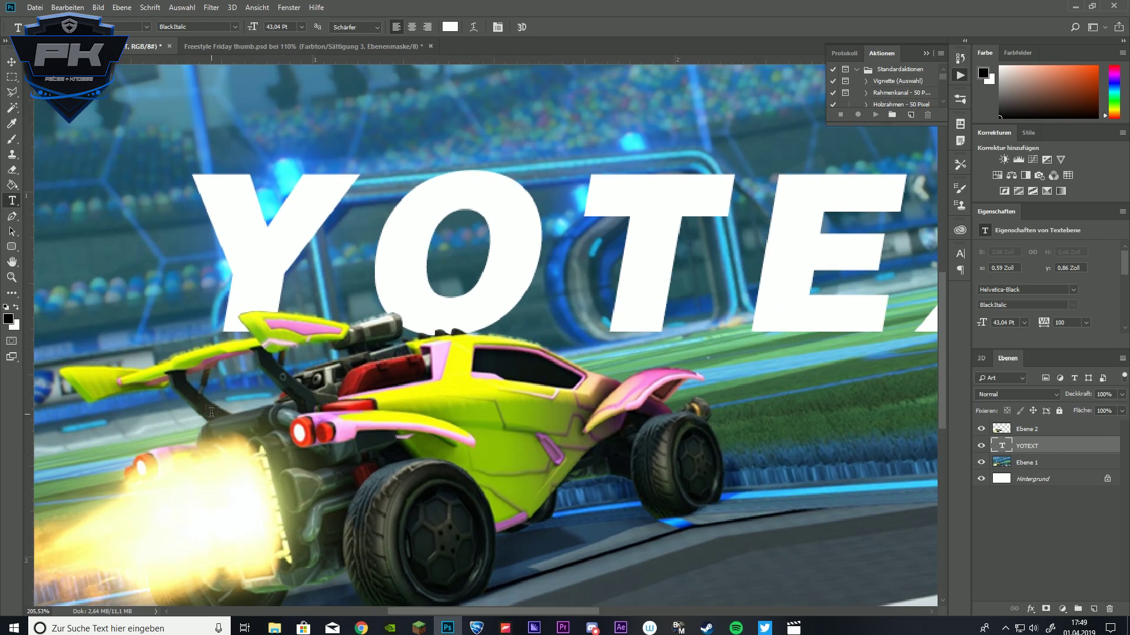
scroll(211, 412, down, 5)
Add a Hue/Saturation adjustment layer above Ebene 1 with saturation -53 and lightness -21.
click(1029, 462)
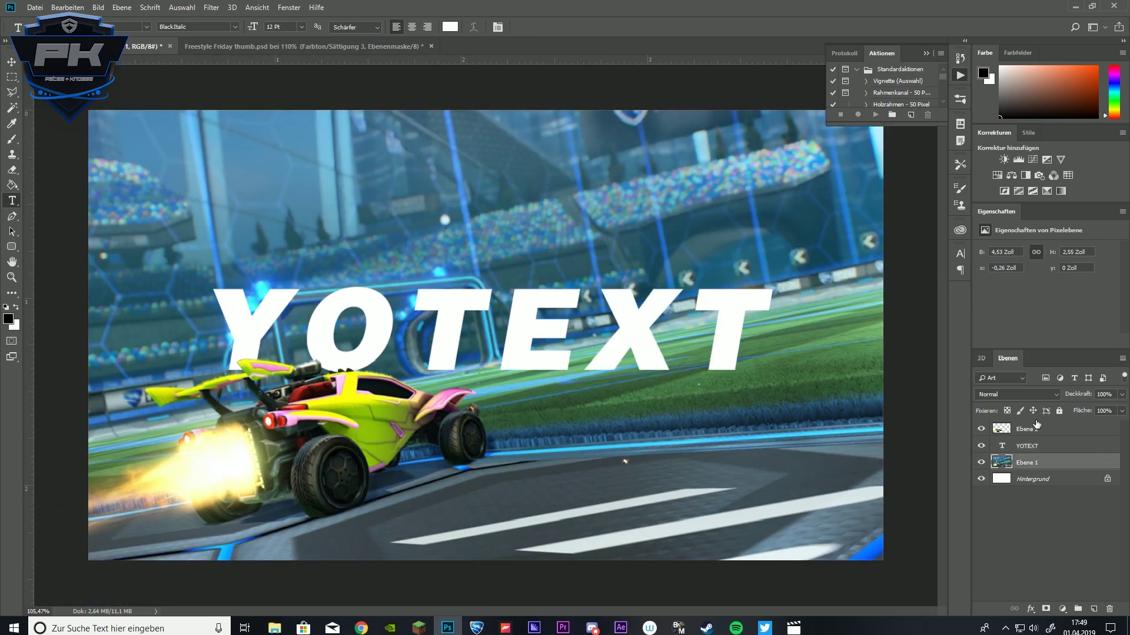
click(997, 175)
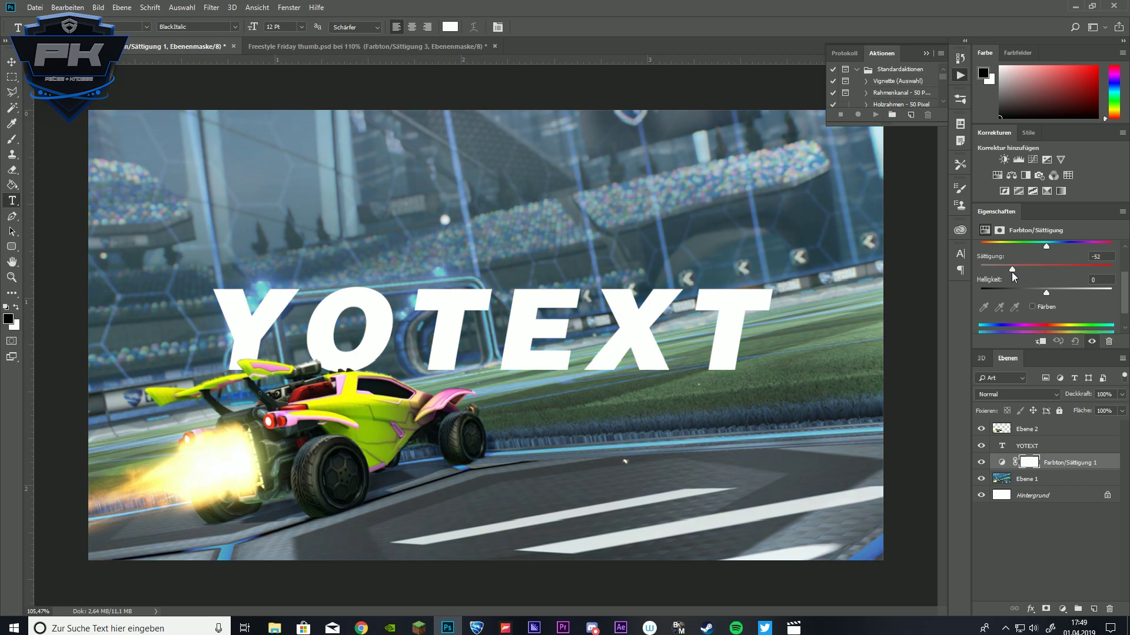
drag(1011, 271, 1031, 297)
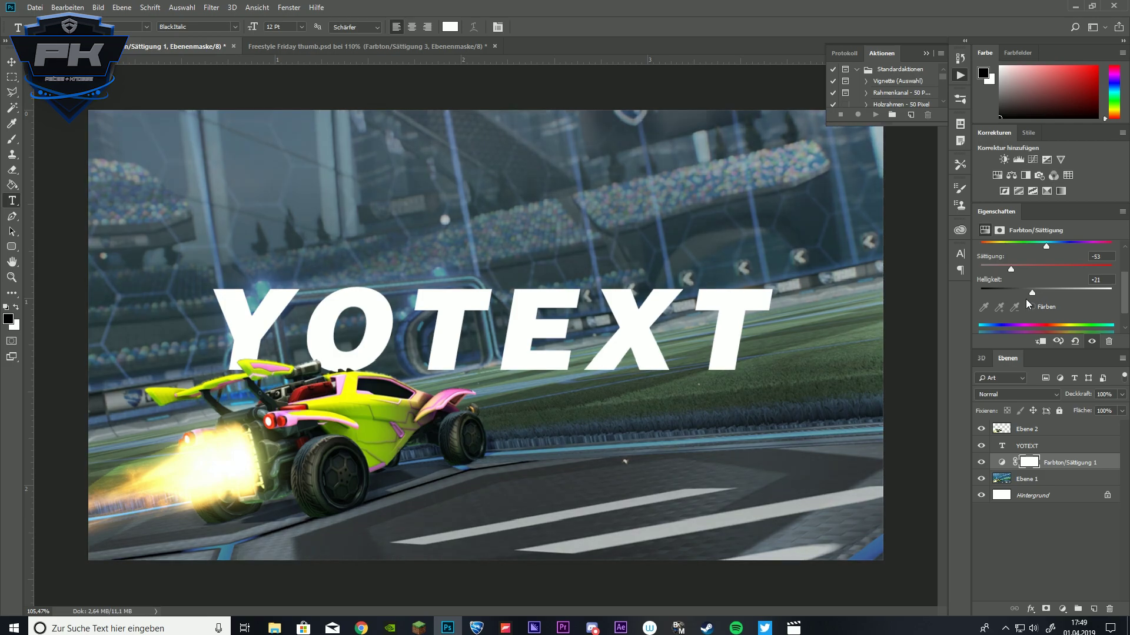
scroll(292, 412, down, 3)
scroll(291, 412, up, 2)
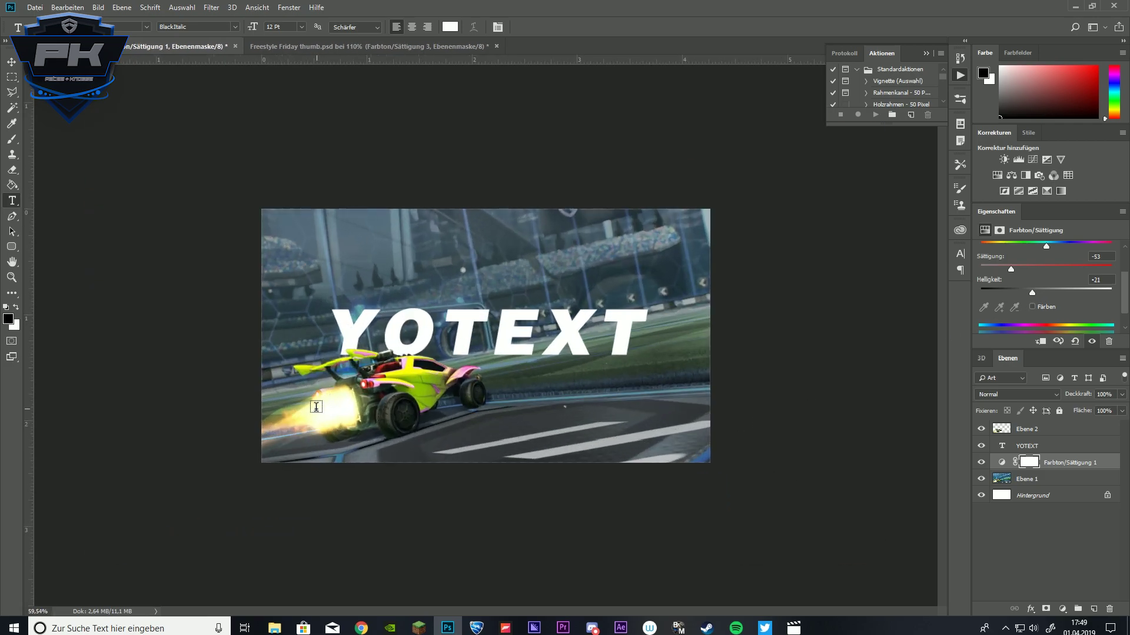
scroll(317, 406, down, 1)
scroll(373, 428, up, 3)
scroll(221, 468, down, 1)
scroll(93, 510, up, 3)
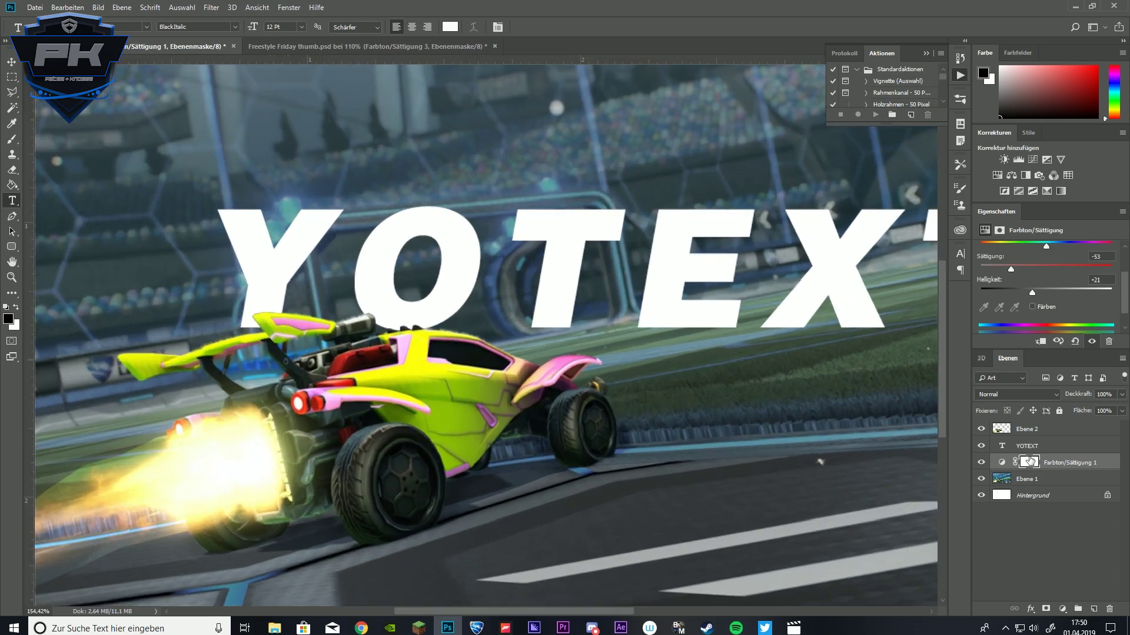
Add a white layer mask to the car layer Ebene 2.
click(1034, 437)
scroll(212, 399, down, 1)
scroll(212, 399, up, 3)
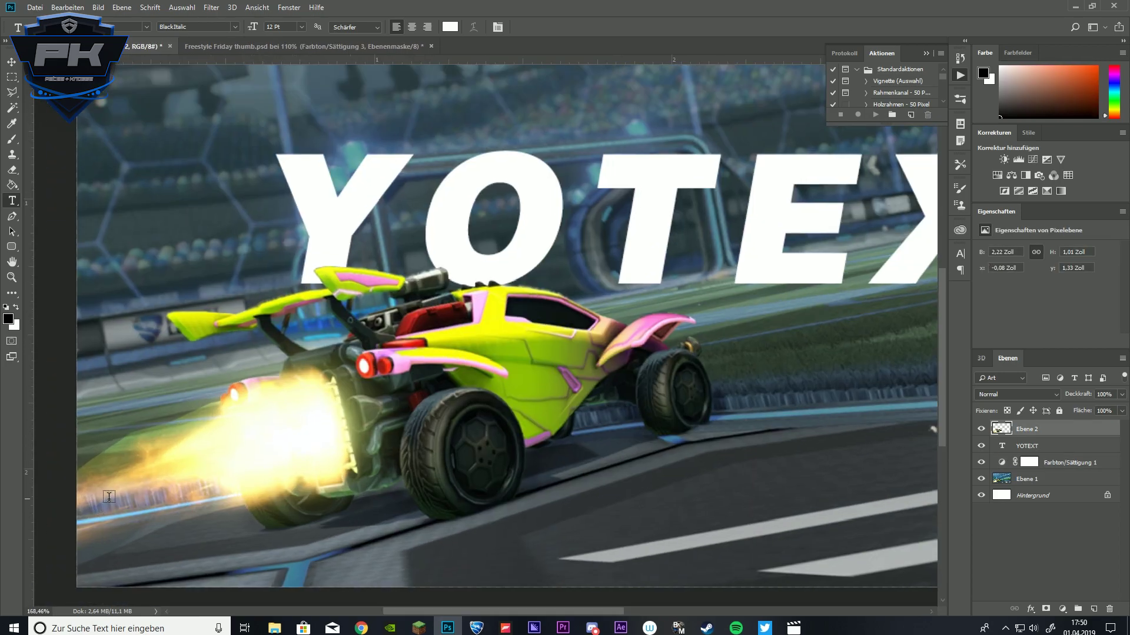
scroll(212, 399, down, 3)
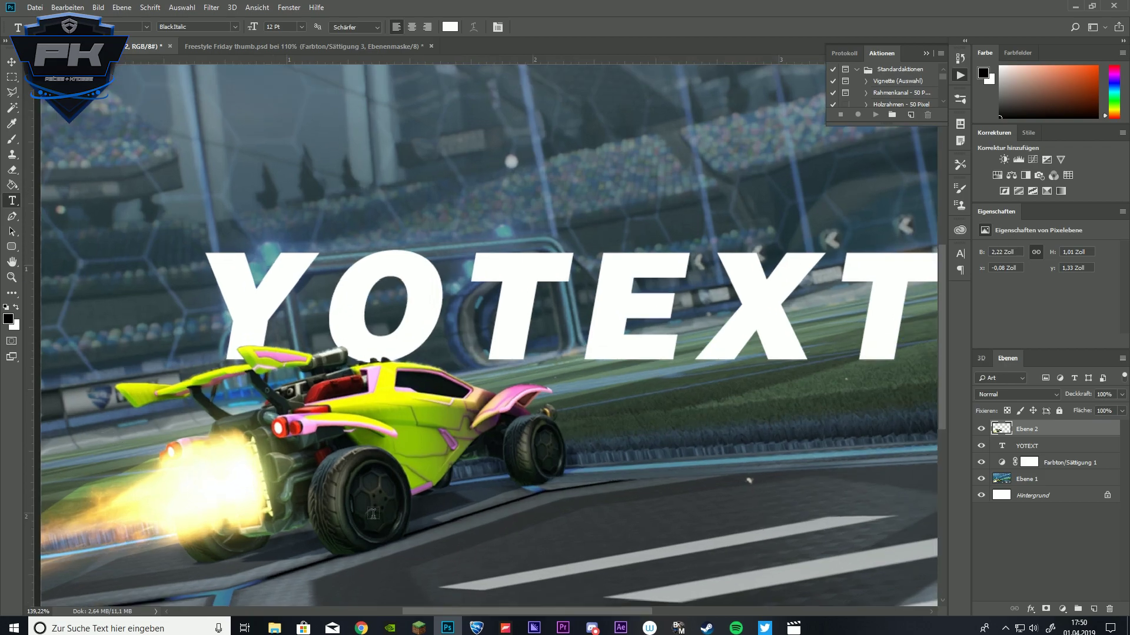
click(1045, 609)
scroll(456, 493, down, 2)
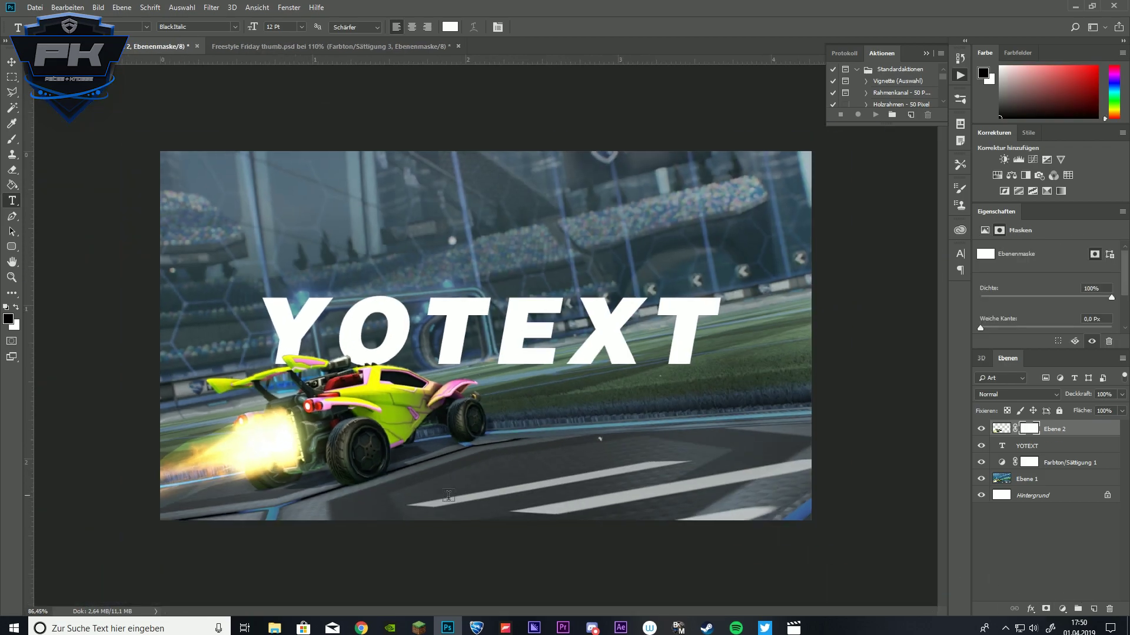
scroll(206, 514, up, 3)
scroll(146, 511, down, 2)
Set up the Brush tool with black as the foreground colour, a smaller size and 0% hardness.
key(b)
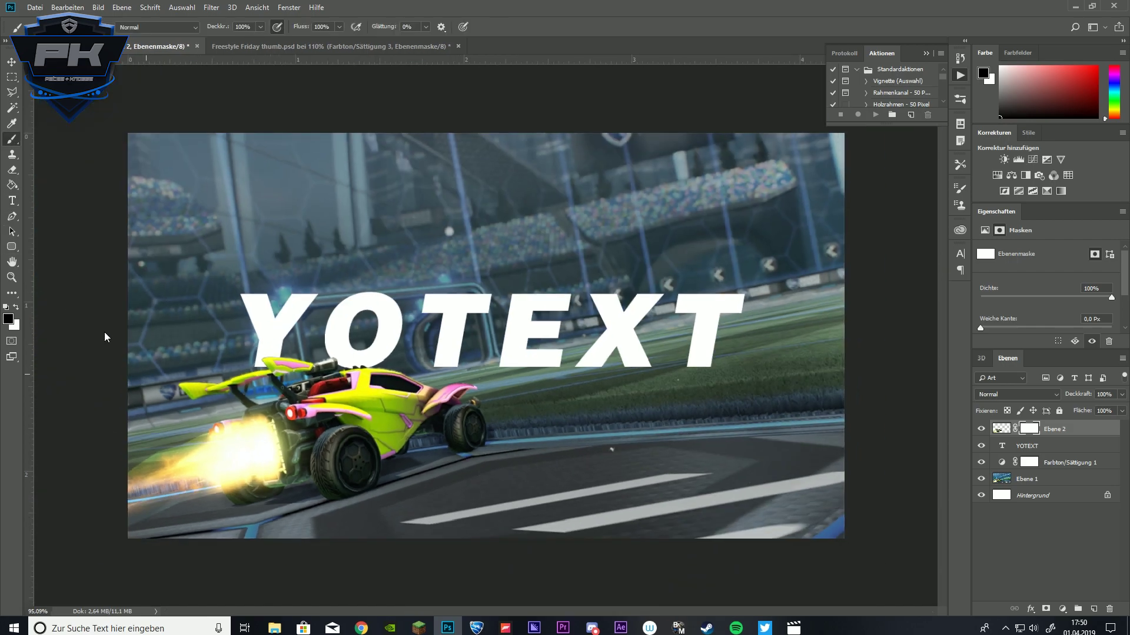
click(984, 73)
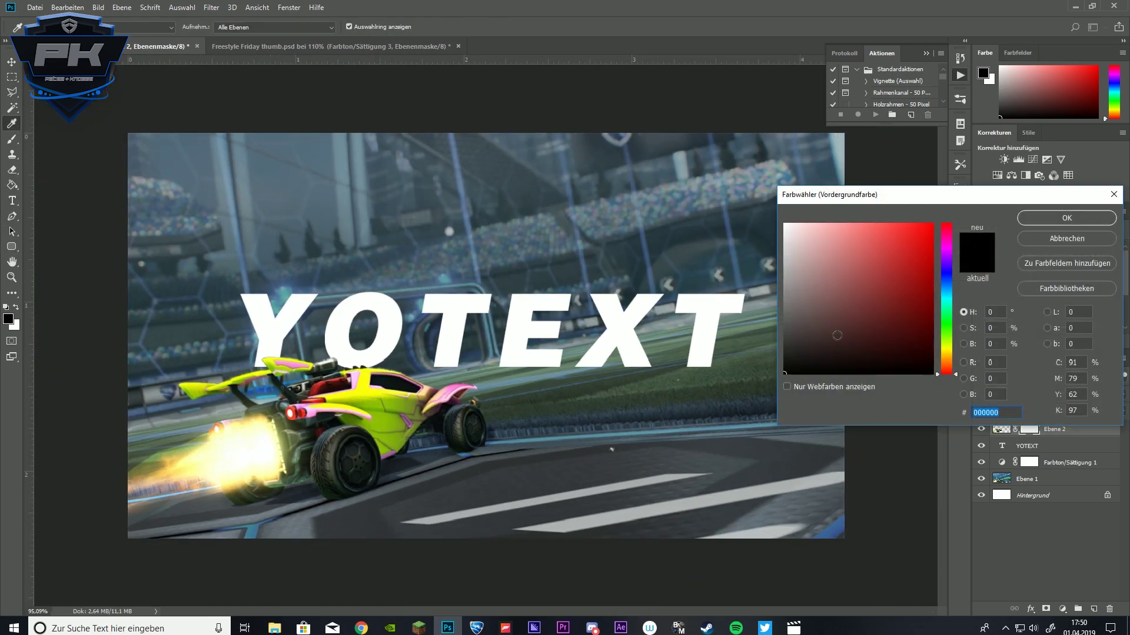
click(1077, 217)
right_click(346, 175)
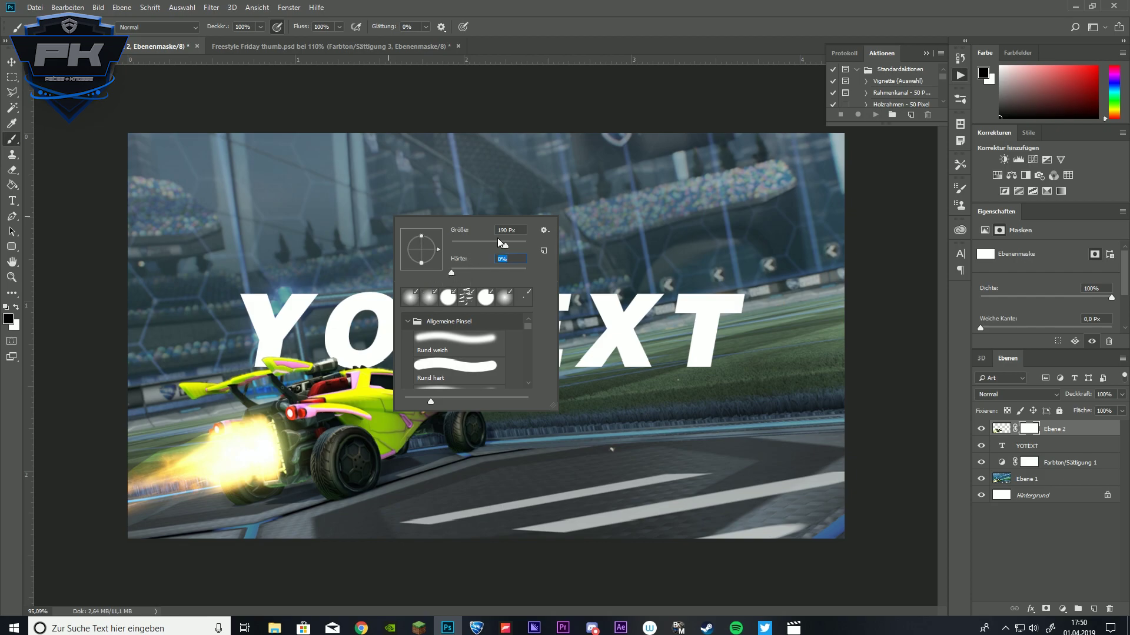
mouse_move(501, 245)
mouse_down()
mouse_move(441, 267)
mouse_move(477, 253)
mouse_up()
key(Return)
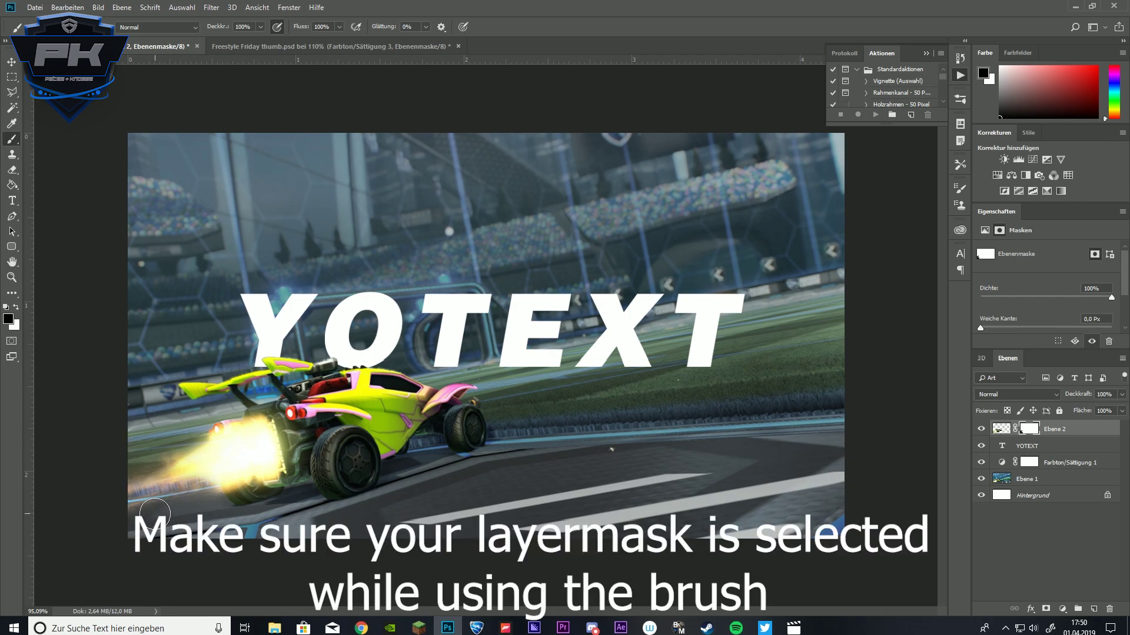
Swap the foreground and background colours so the brush paints white on the Ebene 2 layer mask.
scroll(232, 529, down, 5)
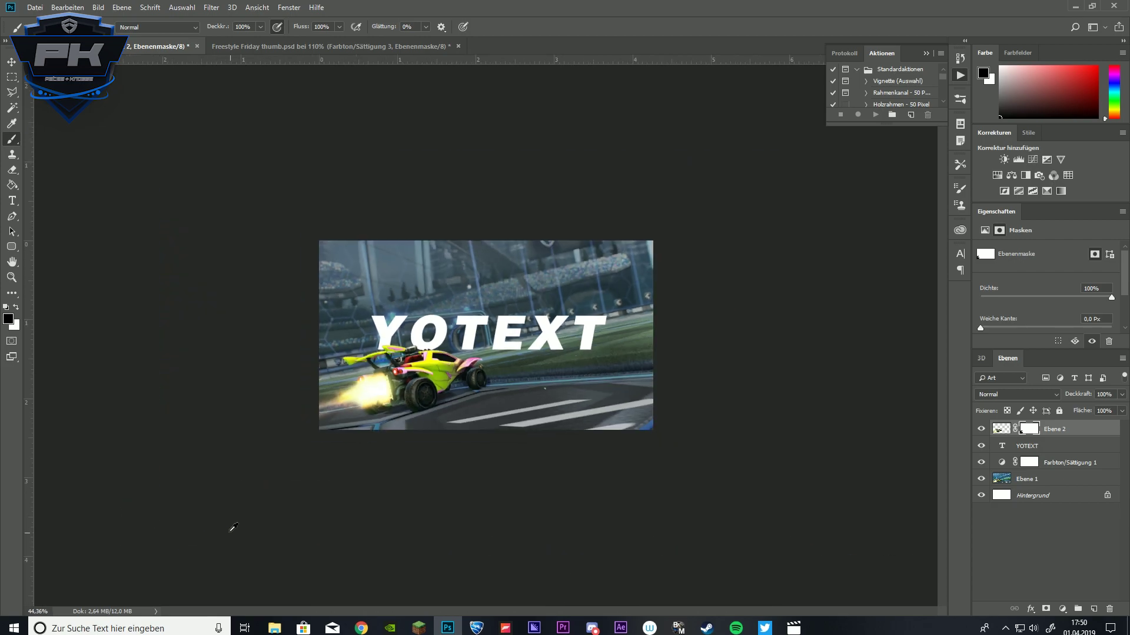
scroll(232, 467, up, 8)
click(17, 307)
scroll(189, 453, down, 5)
scroll(200, 465, up, 3)
scroll(162, 504, down, 1)
scroll(162, 505, up, 2)
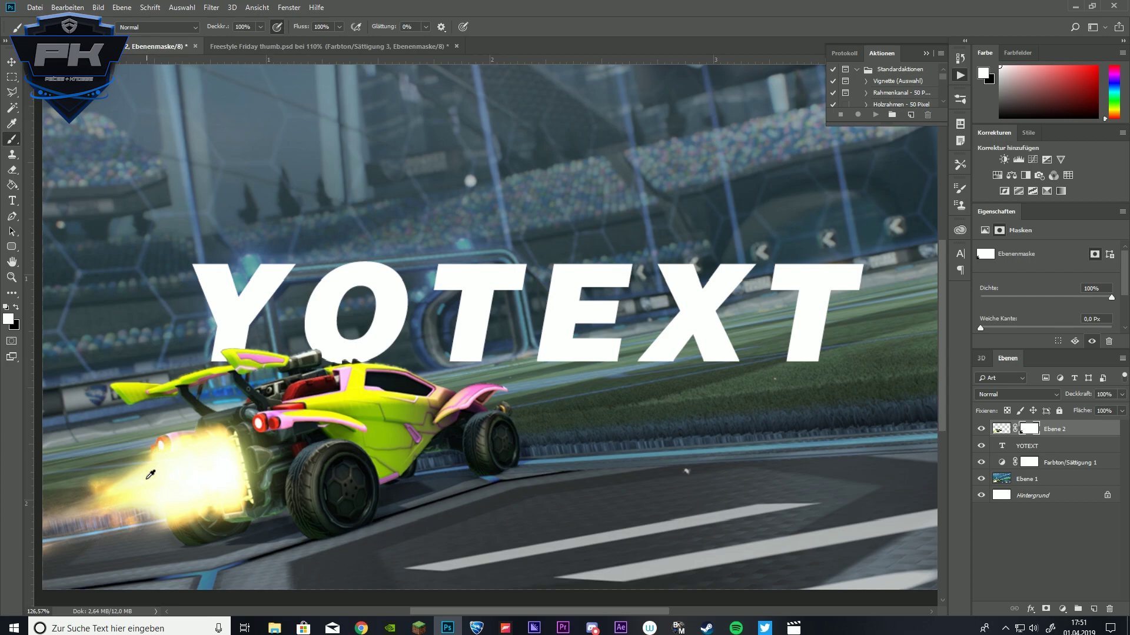
scroll(101, 516, down, 2)
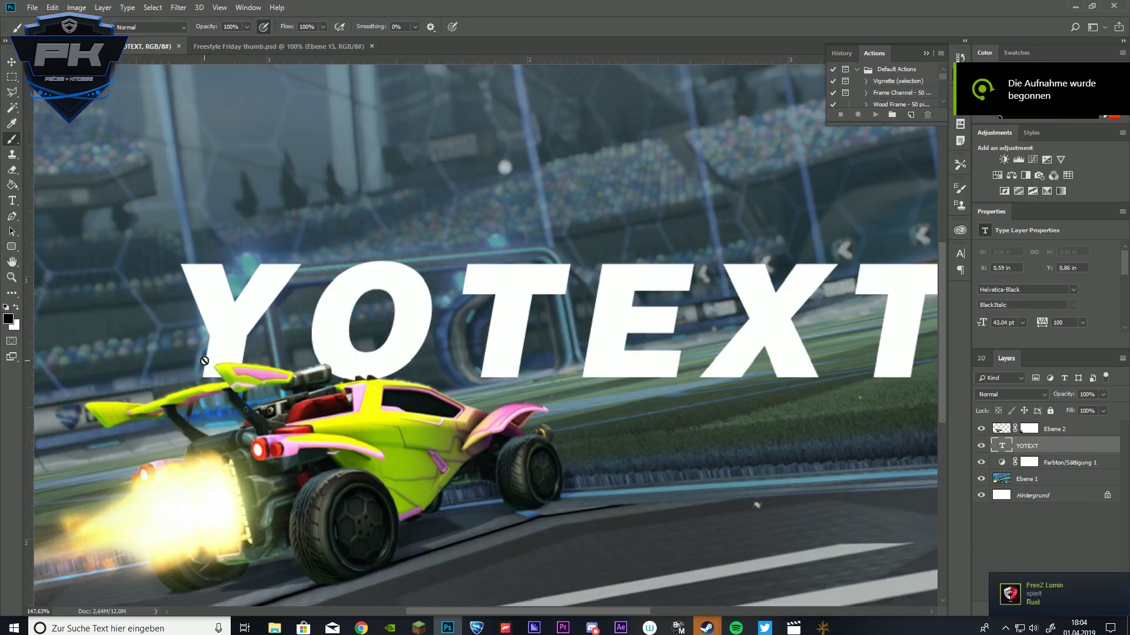
scroll(204, 360, down, 3)
scroll(173, 402, up, 4)
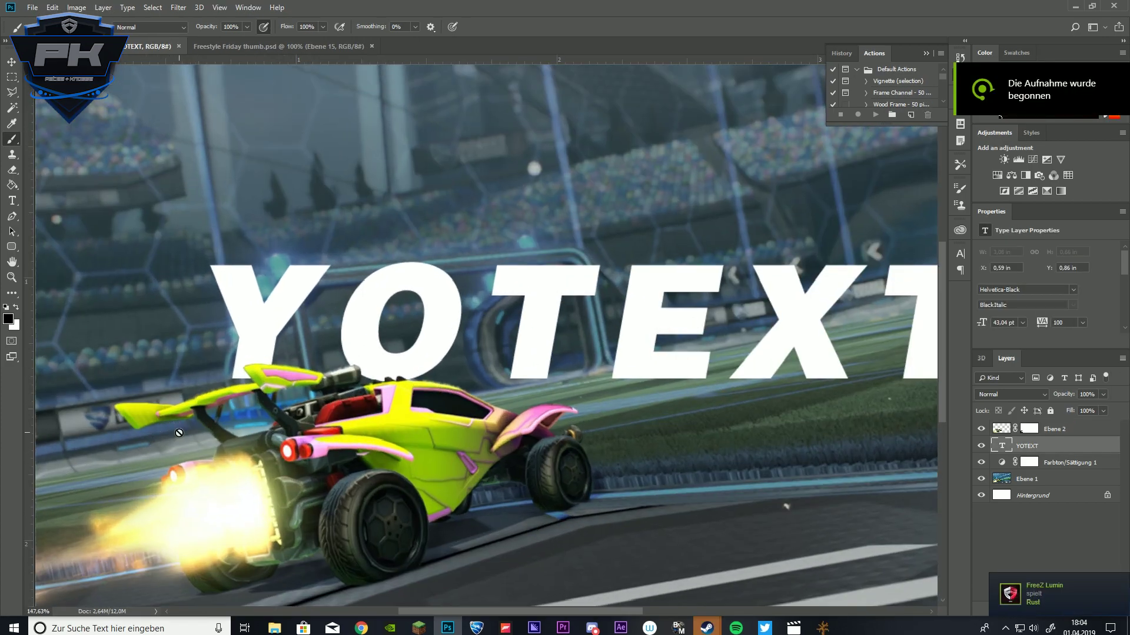
Add a Drop Shadow layer style to the YOTEXT text layer and set the shadow colour to black (000000).
scroll(179, 434, down, 2)
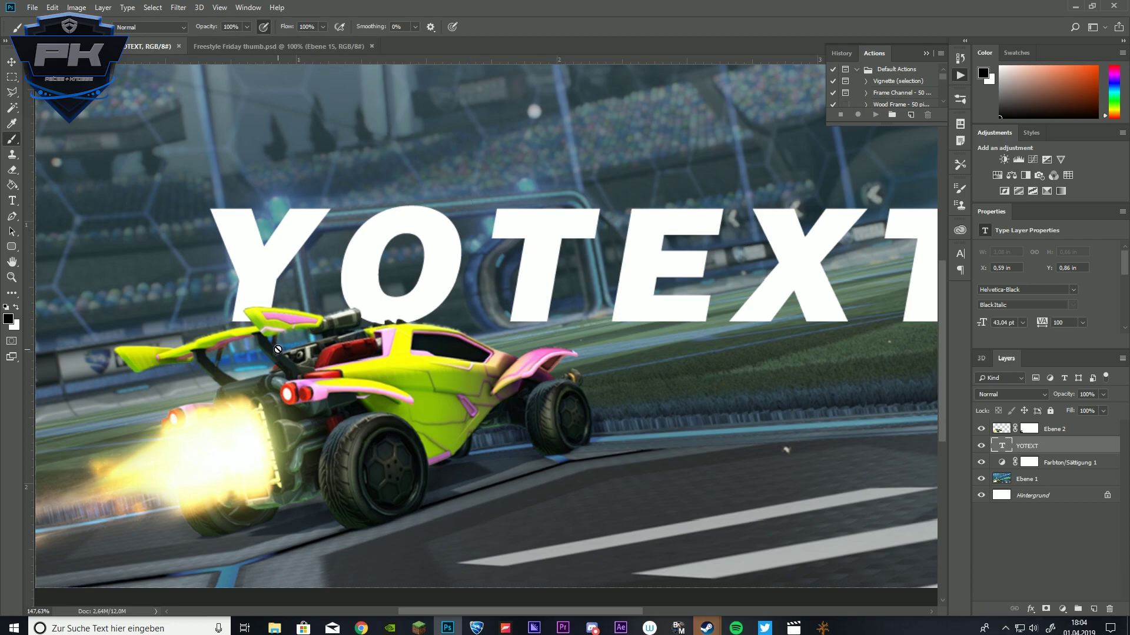
scroll(278, 349, down, 1)
scroll(277, 349, up, 1)
right_click(1025, 453)
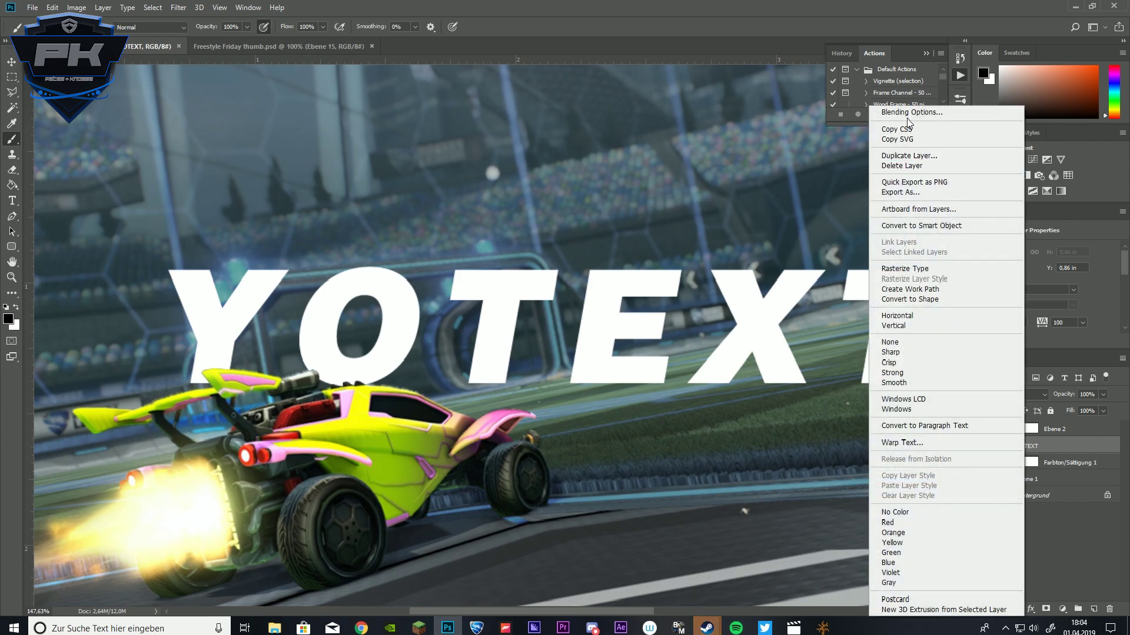
click(908, 113)
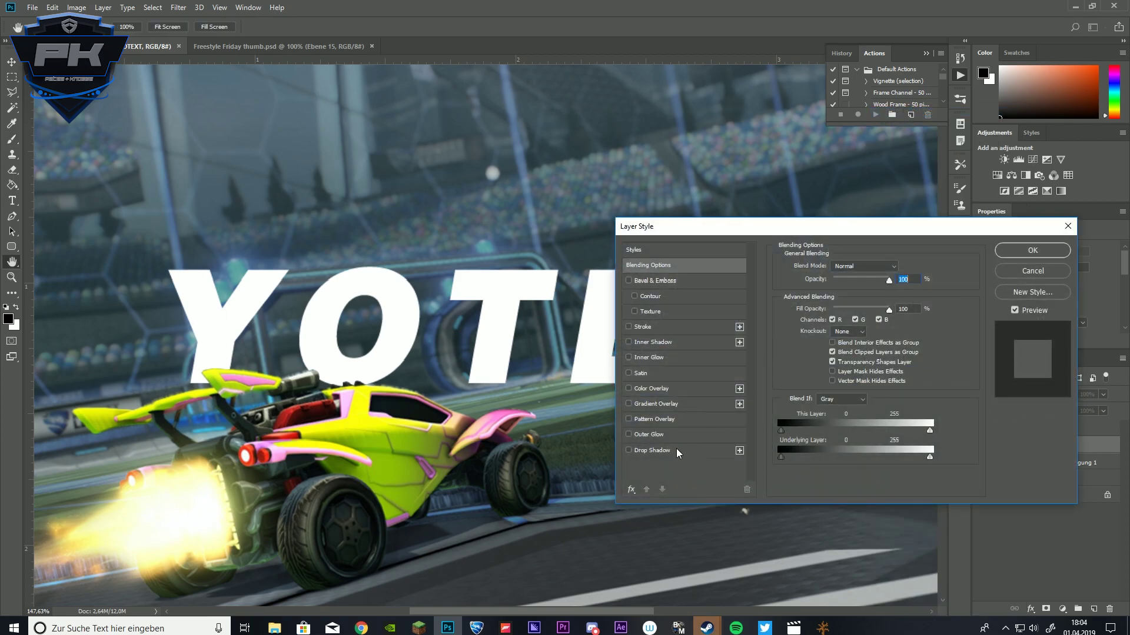
click(670, 450)
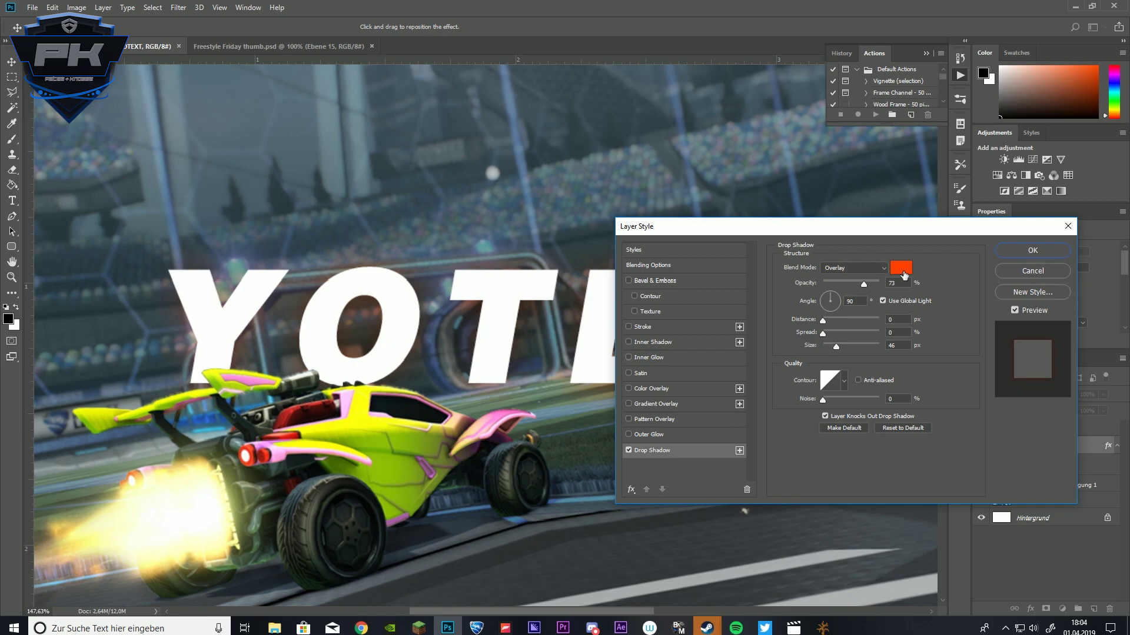
click(901, 267)
text(000000)
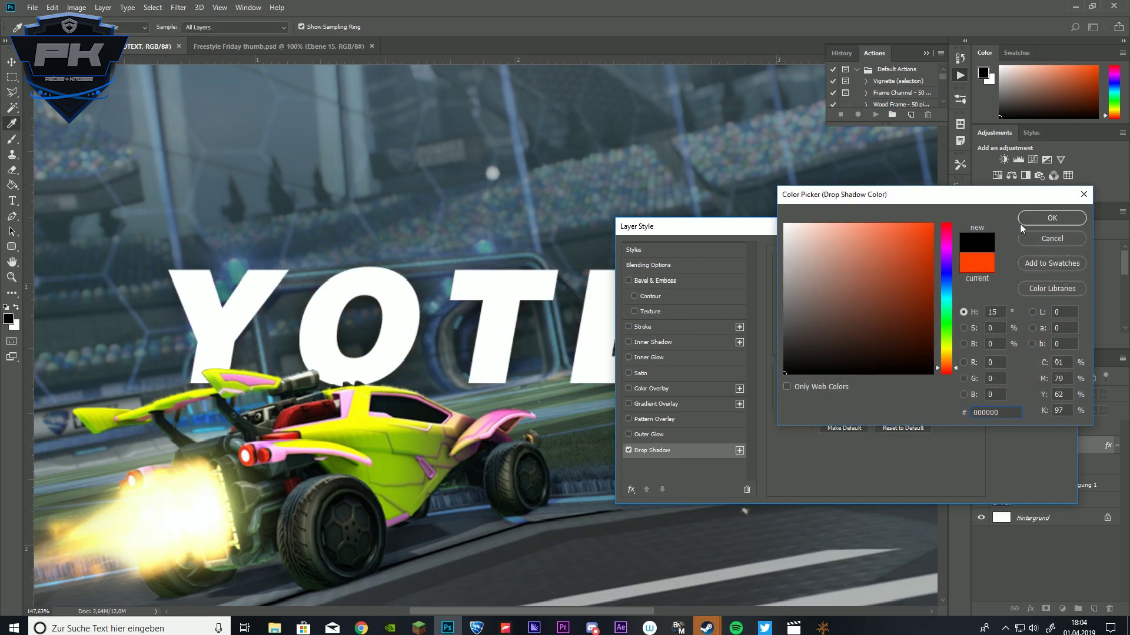
click(1023, 221)
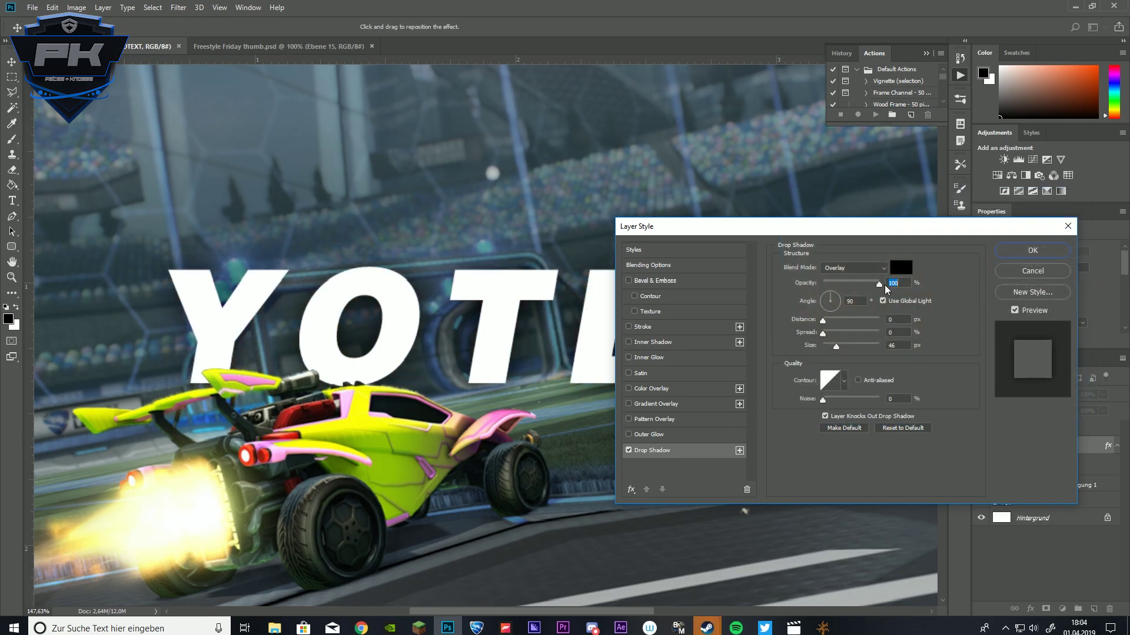
Apply the title's Drop Shadow with Normal blend mode, size 0 px, distance 13 px and opacity about 36%.
click(872, 270)
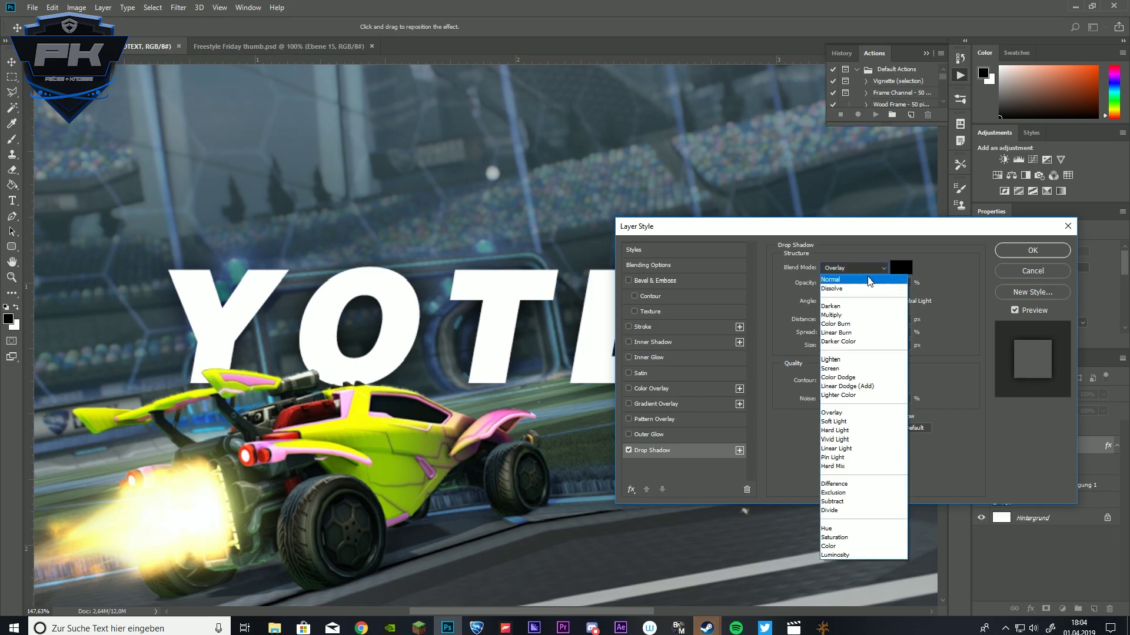
click(871, 280)
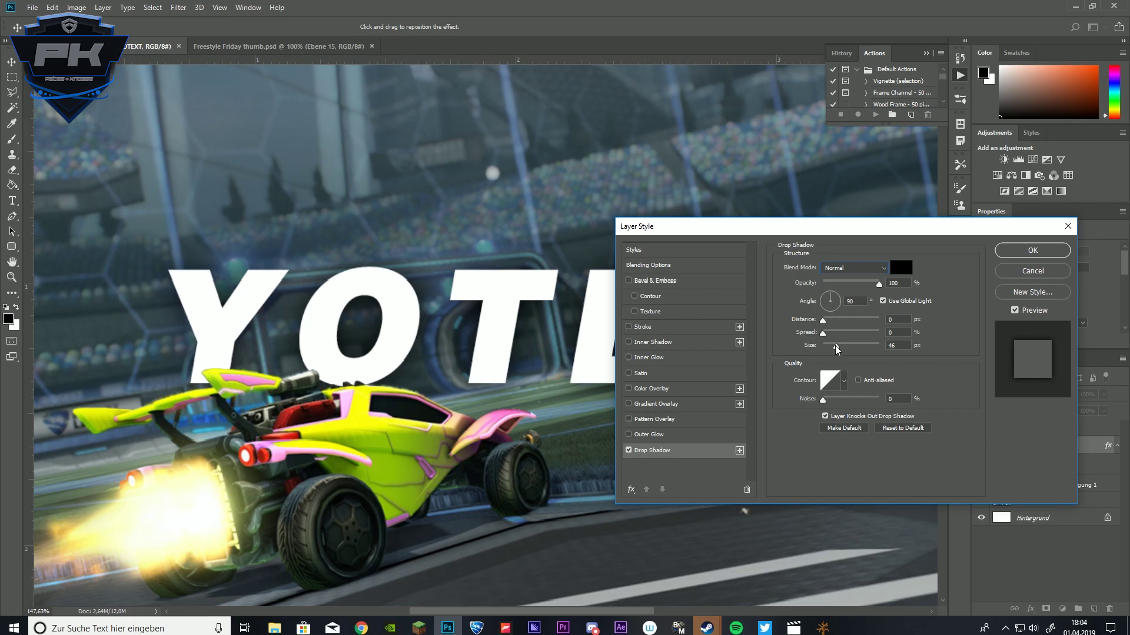
drag(836, 349, 823, 351)
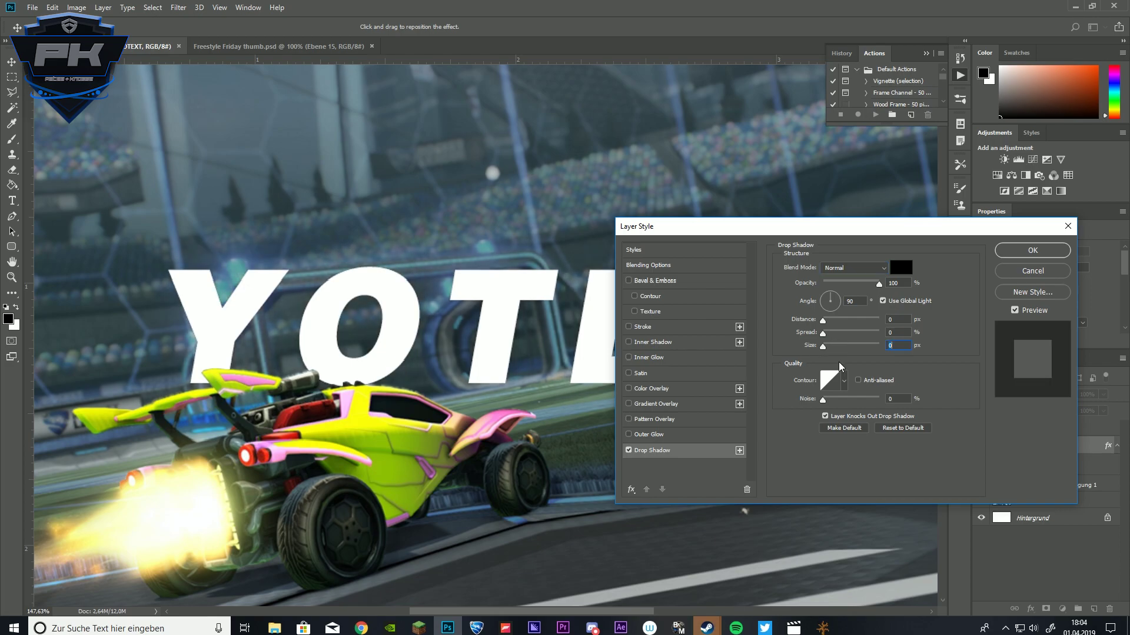
mouse_move(823, 321)
mouse_down()
mouse_move(843, 323)
mouse_move(832, 327)
mouse_up()
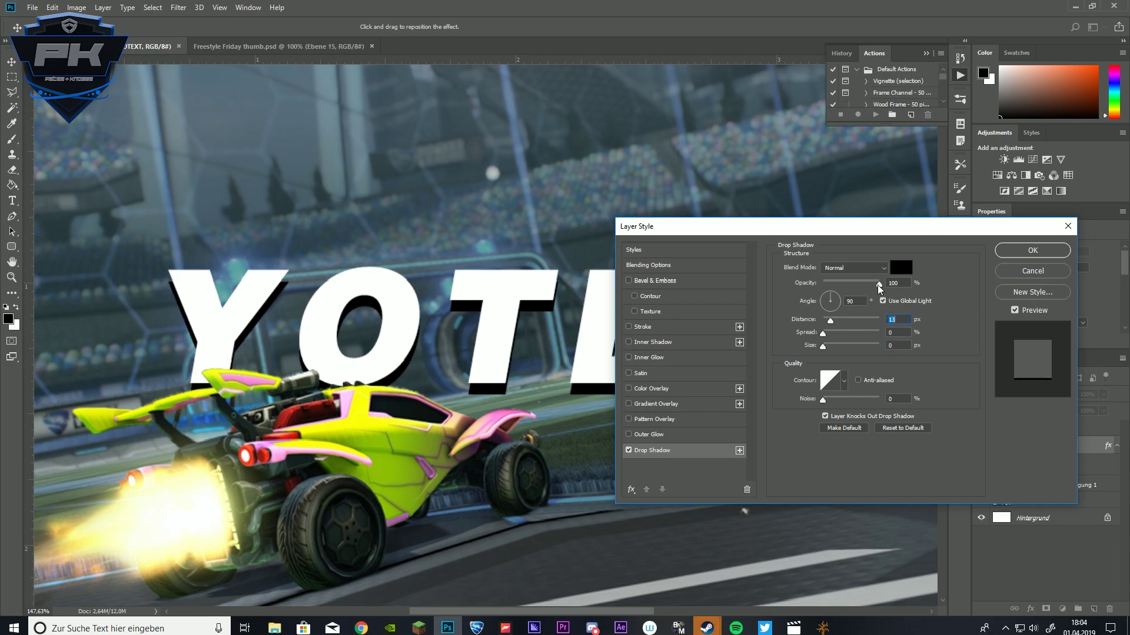
mouse_move(866, 246)
mouse_down()
mouse_move(550, 411)
mouse_move(856, 232)
mouse_up()
drag(869, 274, 834, 276)
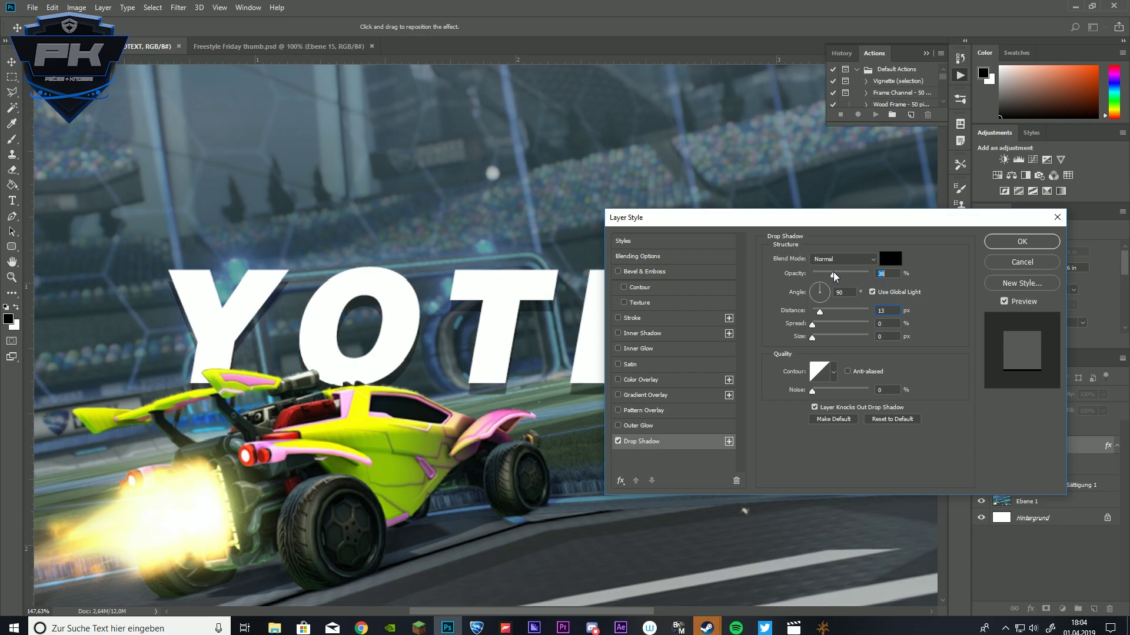
drag(836, 276, 837, 275)
click(1022, 242)
Examine the title's drop shadow in the full composition and up close.
scroll(493, 327, down, 5)
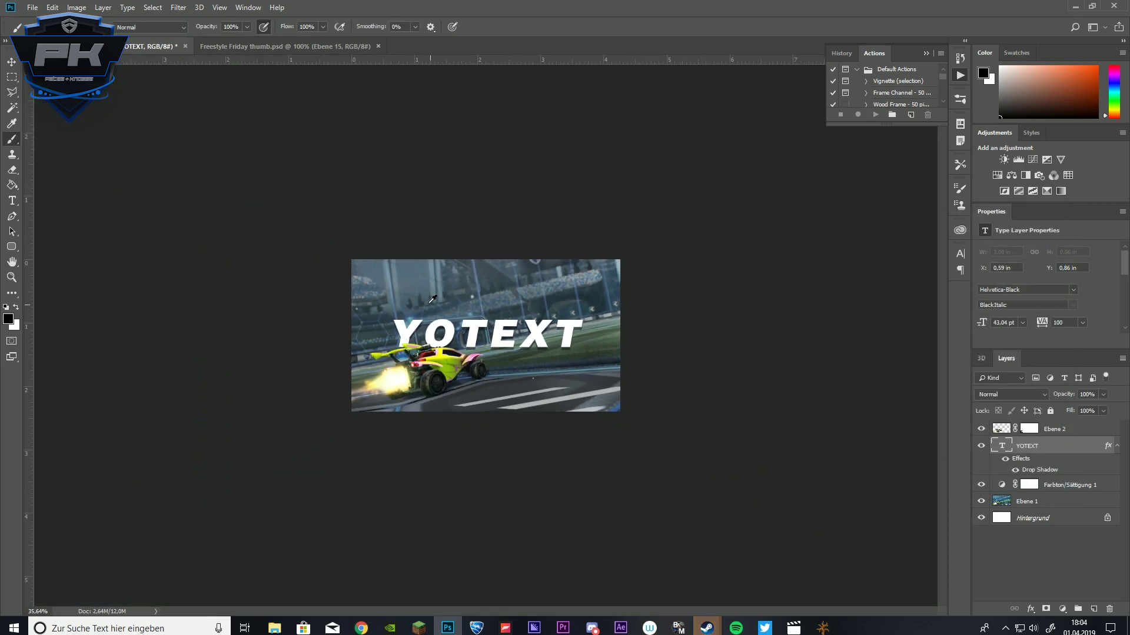
scroll(493, 327, up, 4)
scroll(493, 327, down, 2)
scroll(191, 376, up, 3)
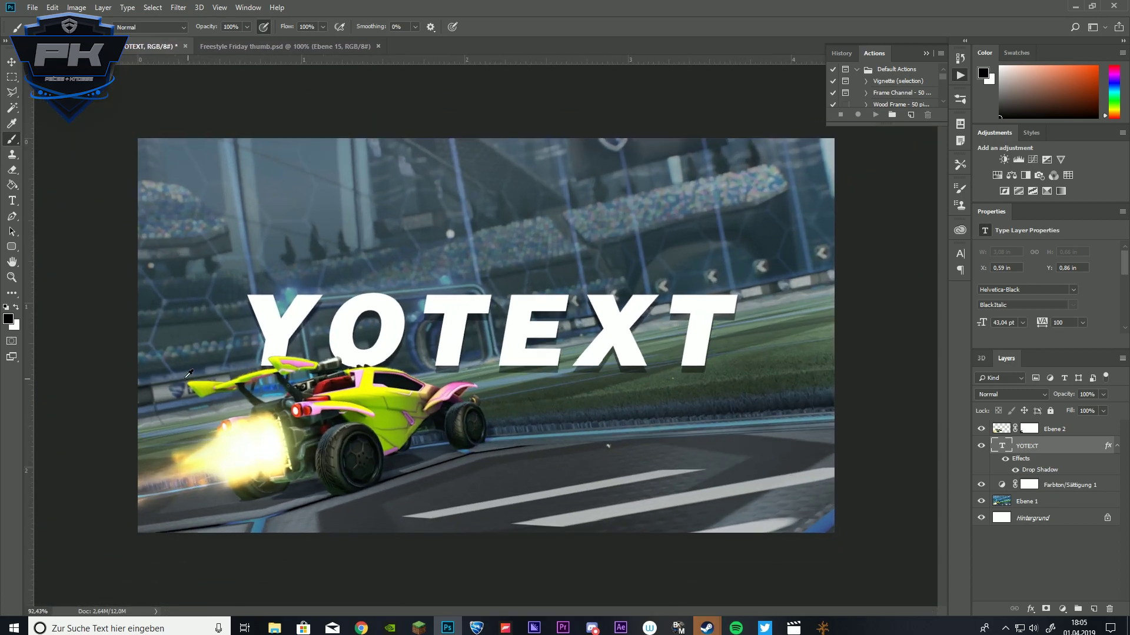
scroll(119, 493, down, 3)
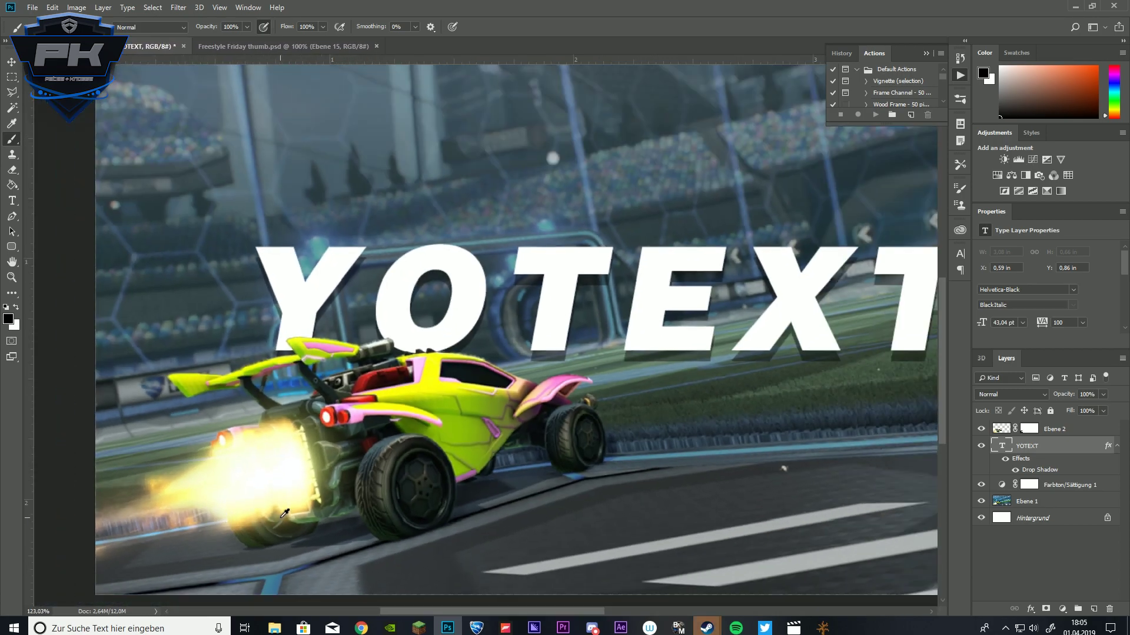
scroll(265, 541, up, 2)
scroll(365, 550, down, 1)
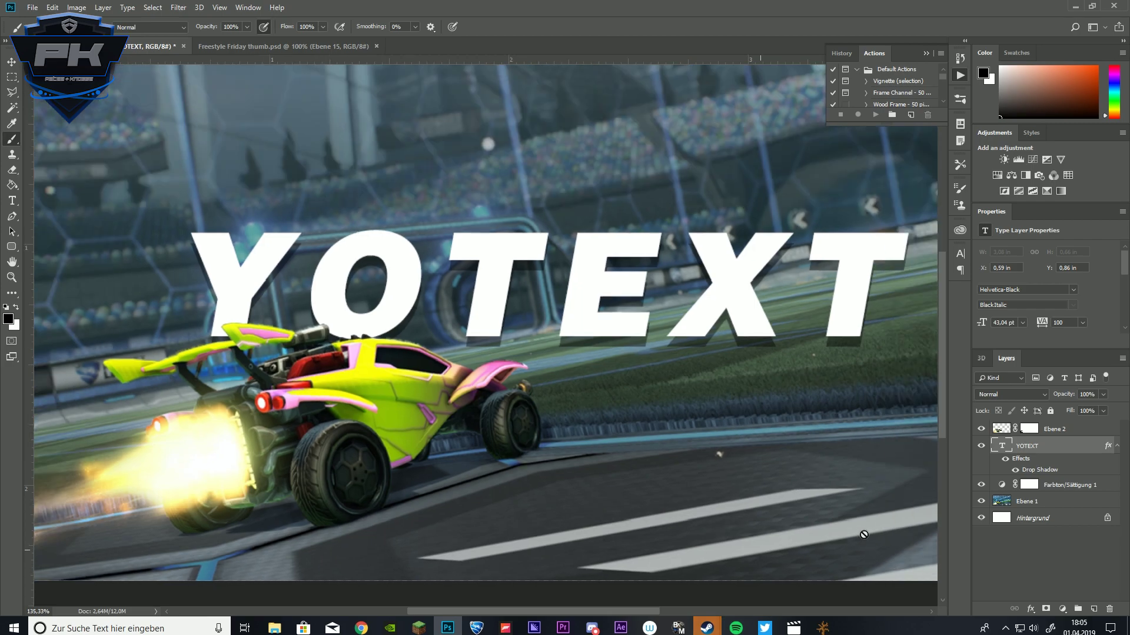
Add a Gradient Overlay to the YOTEXT layer and set its end colour stop to the car's yellow (fdfe0a).
right_click(1028, 458)
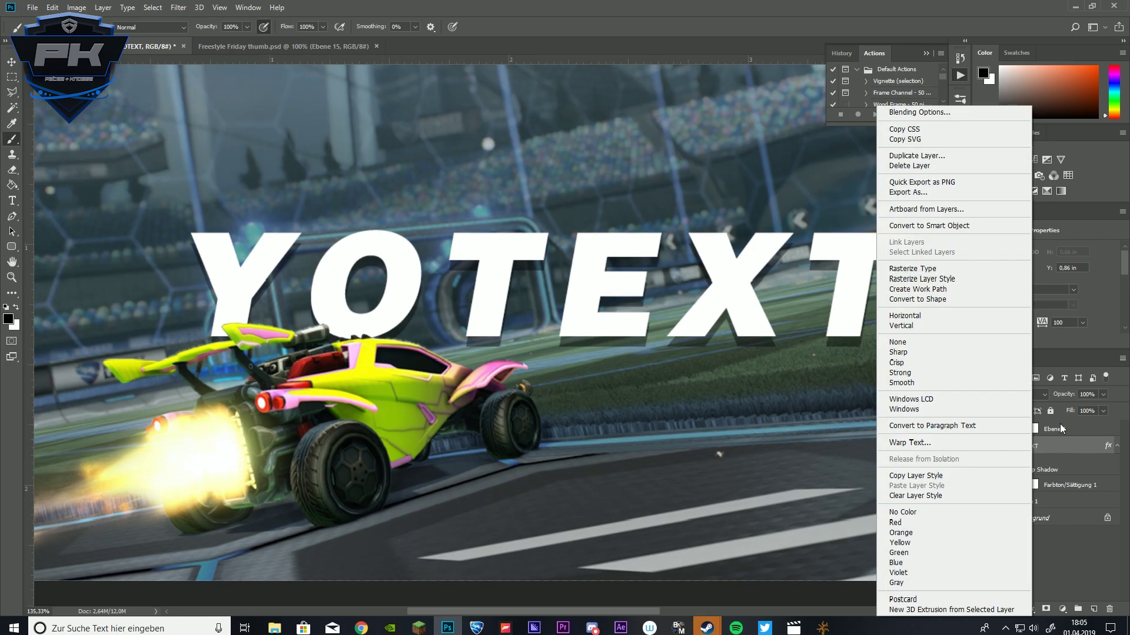
click(877, 222)
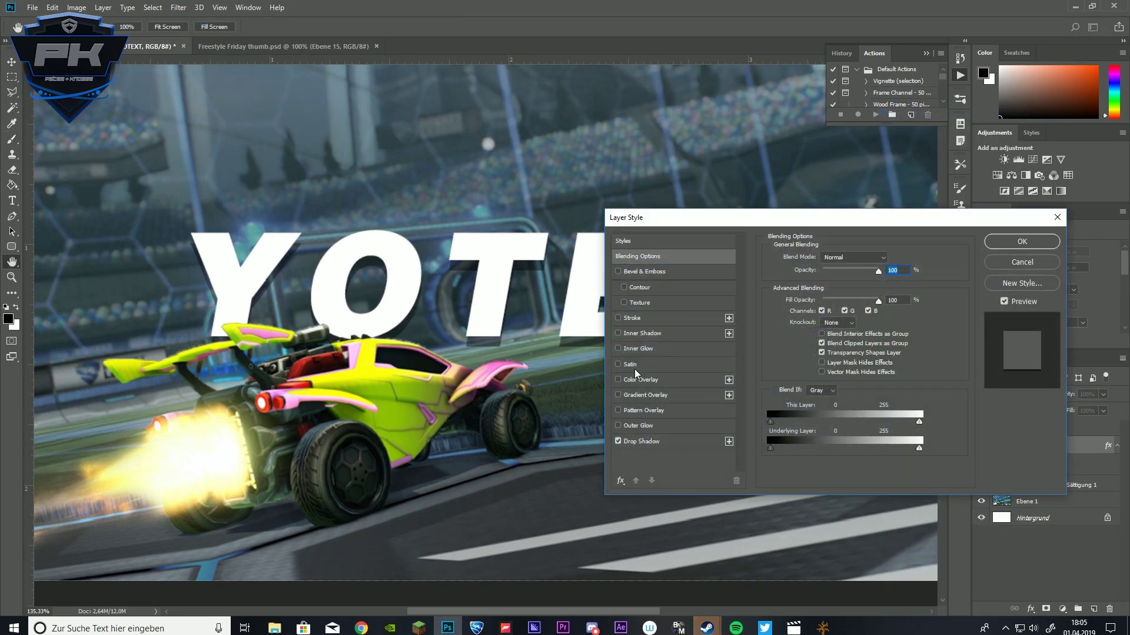
click(617, 395)
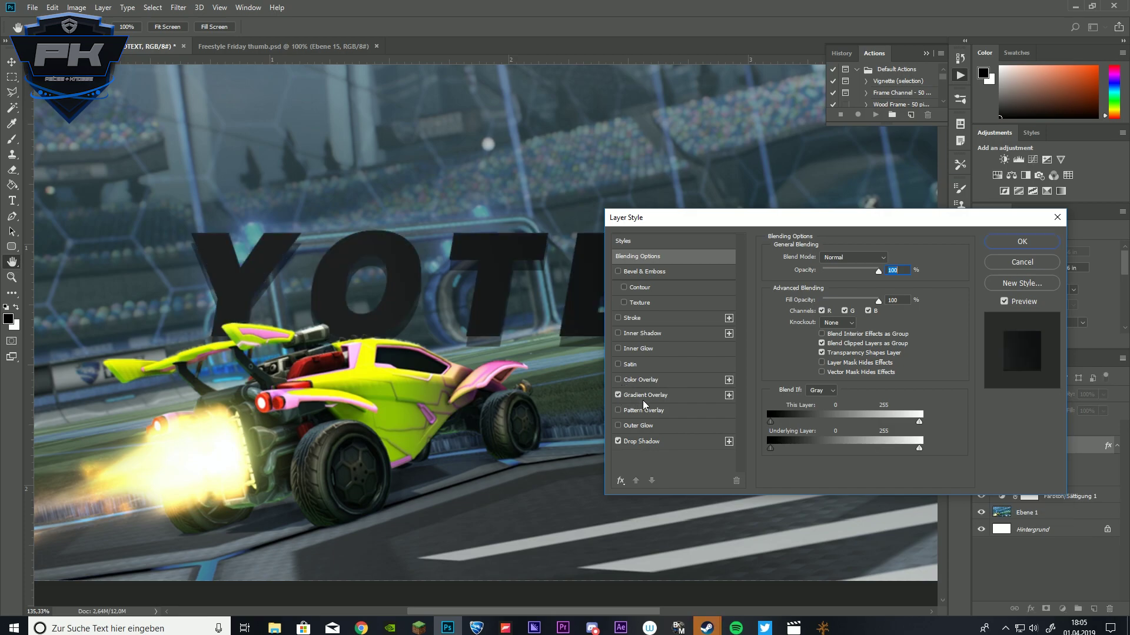
click(850, 286)
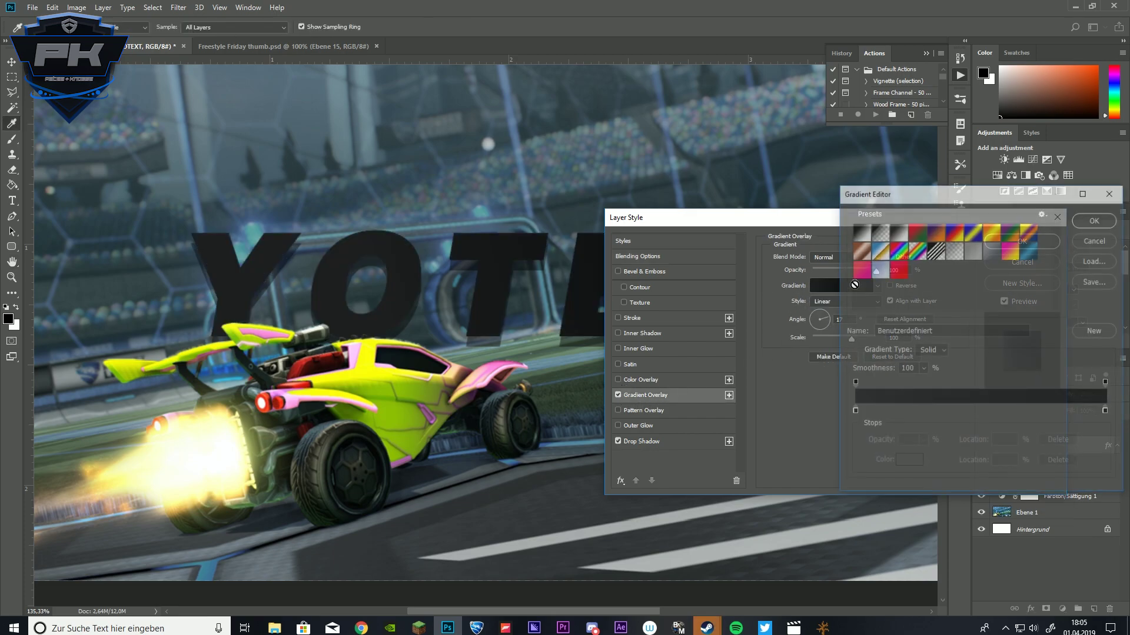
double_click(1107, 411)
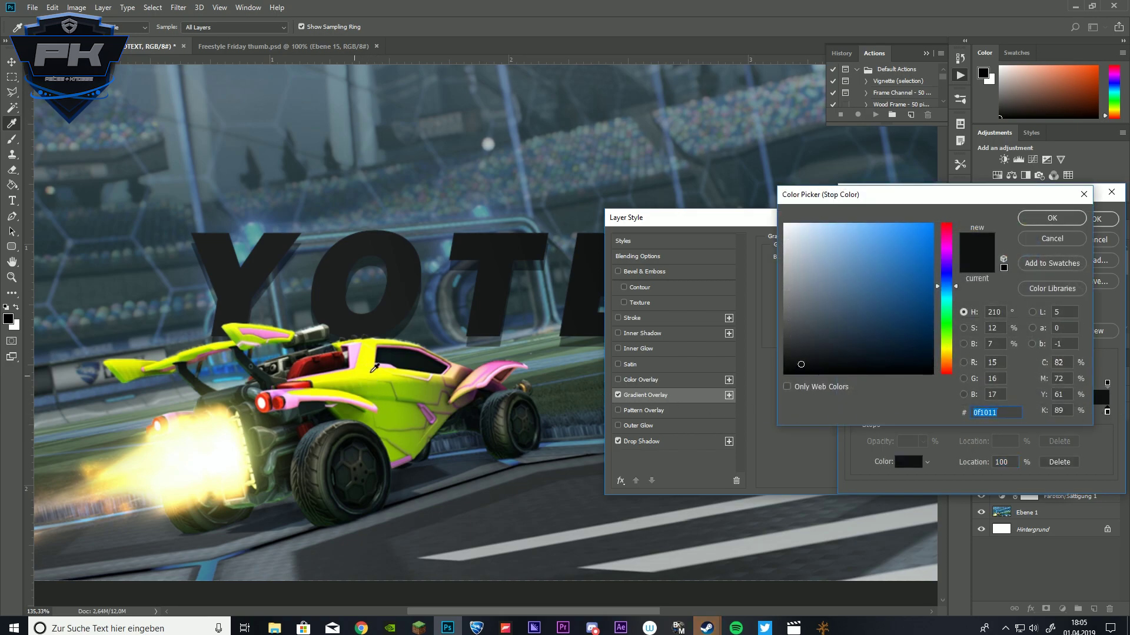
click(1059, 239)
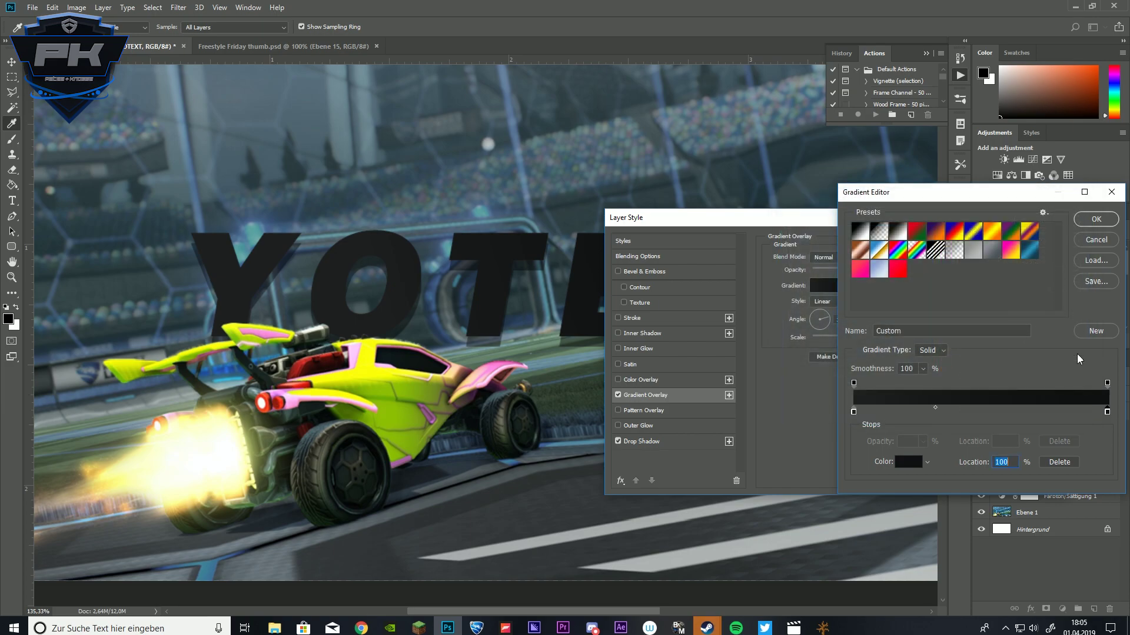
double_click(1107, 413)
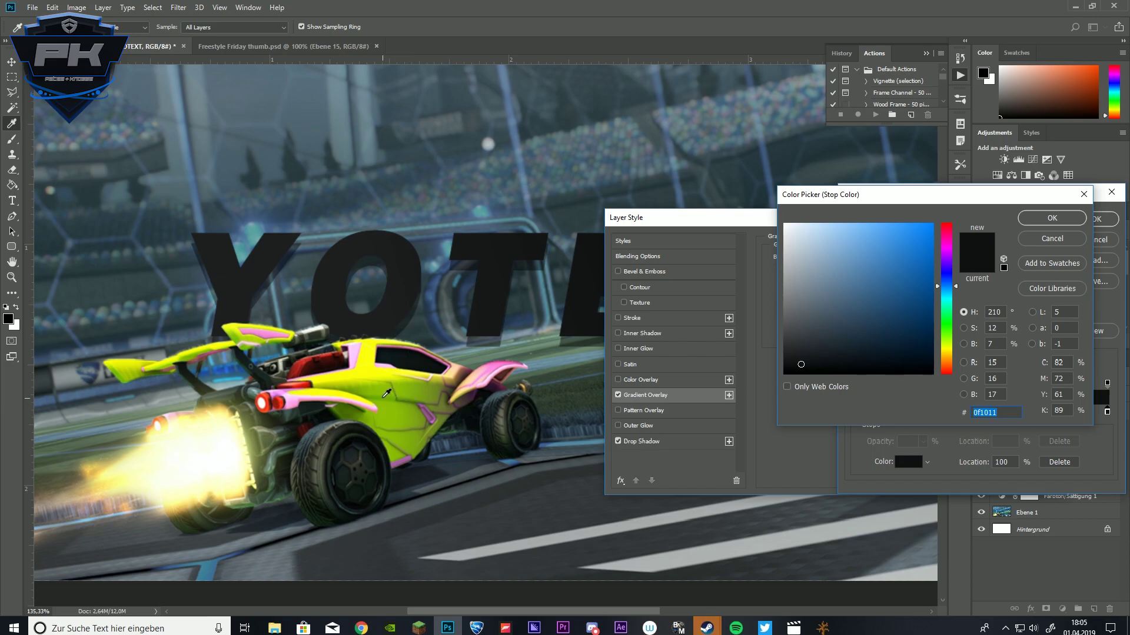
click(367, 364)
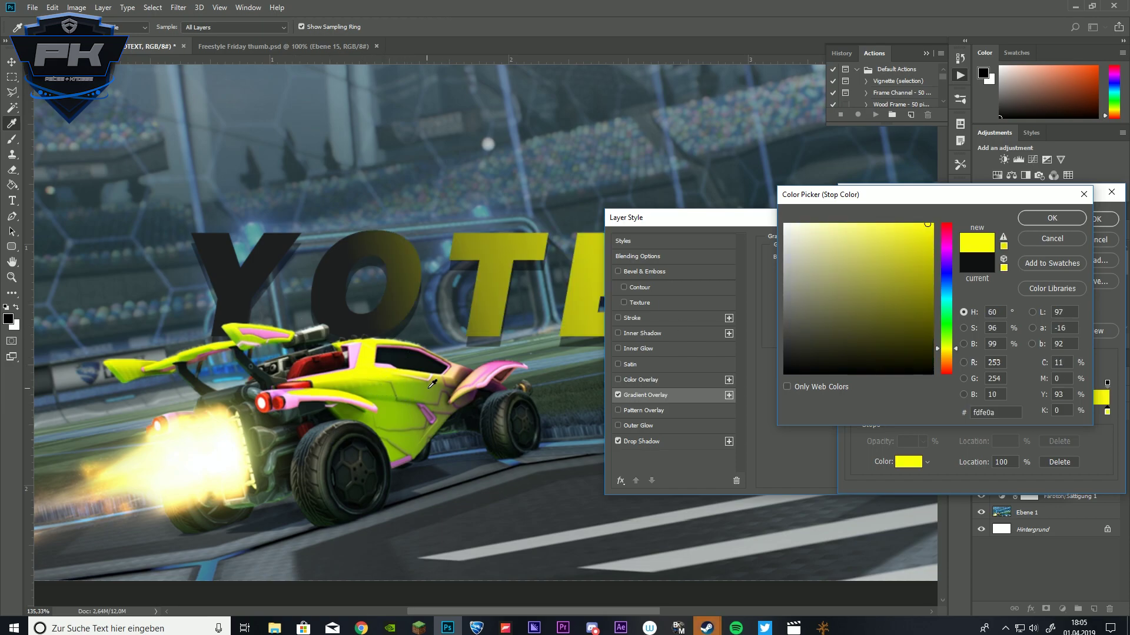
click(1050, 218)
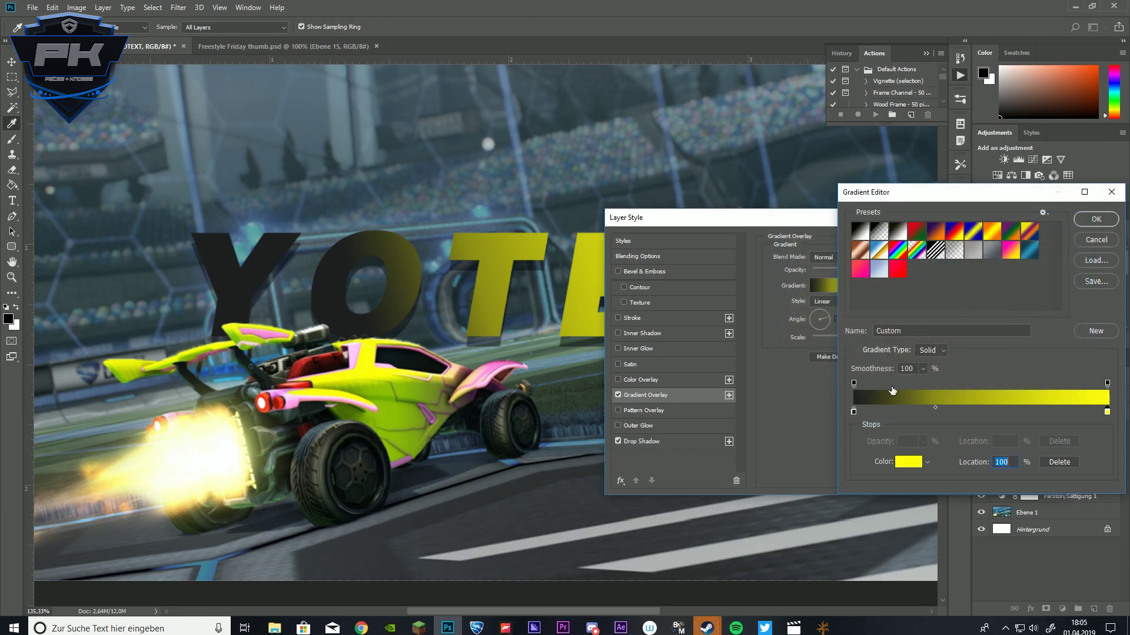
Set the gradient's start colour stop to the car's pink (fd7dd5) and accept the gradient.
double_click(854, 413)
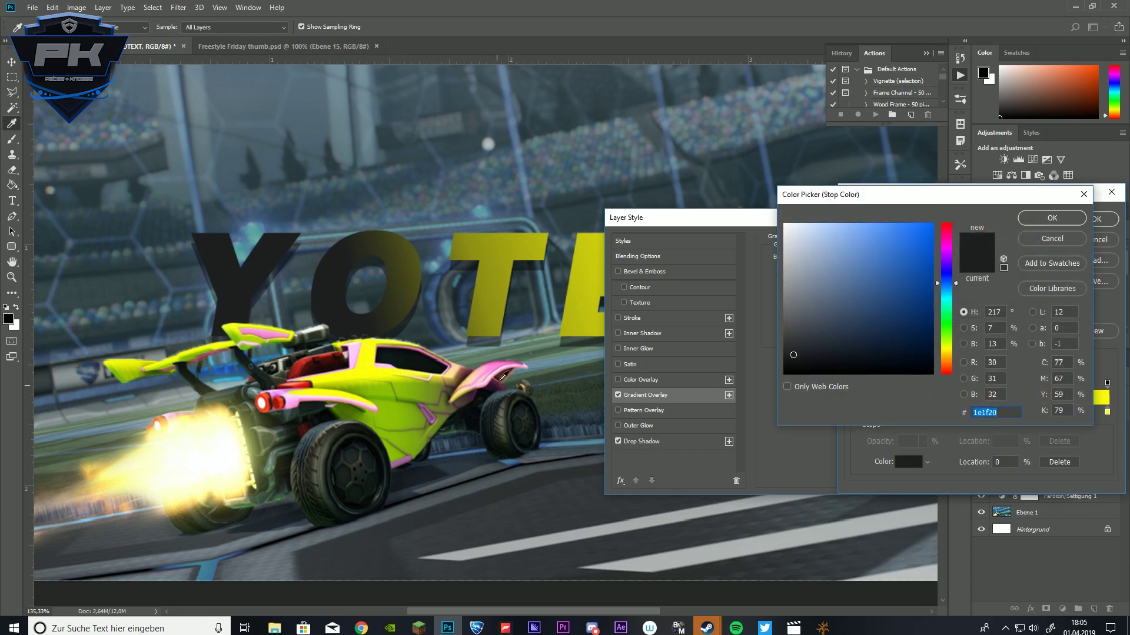
click(506, 362)
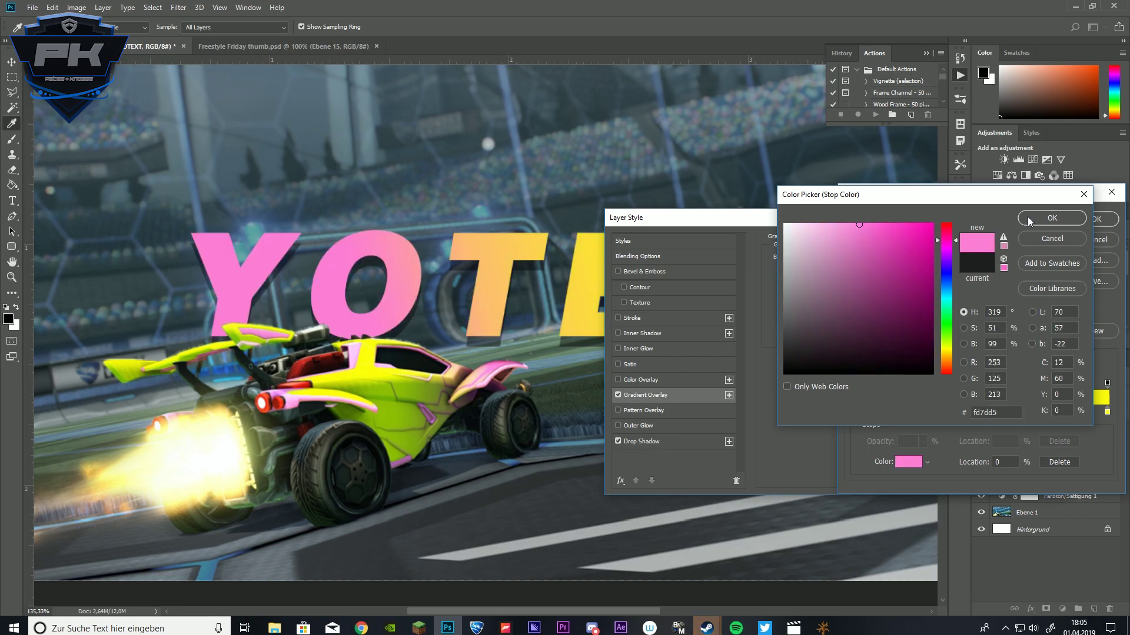
click(1052, 218)
click(1098, 219)
Add a white Inner Shadow to YOTEXT at 100% opacity, 1 px distance and 0 px size, and apply the layer styles.
drag(659, 217, 725, 173)
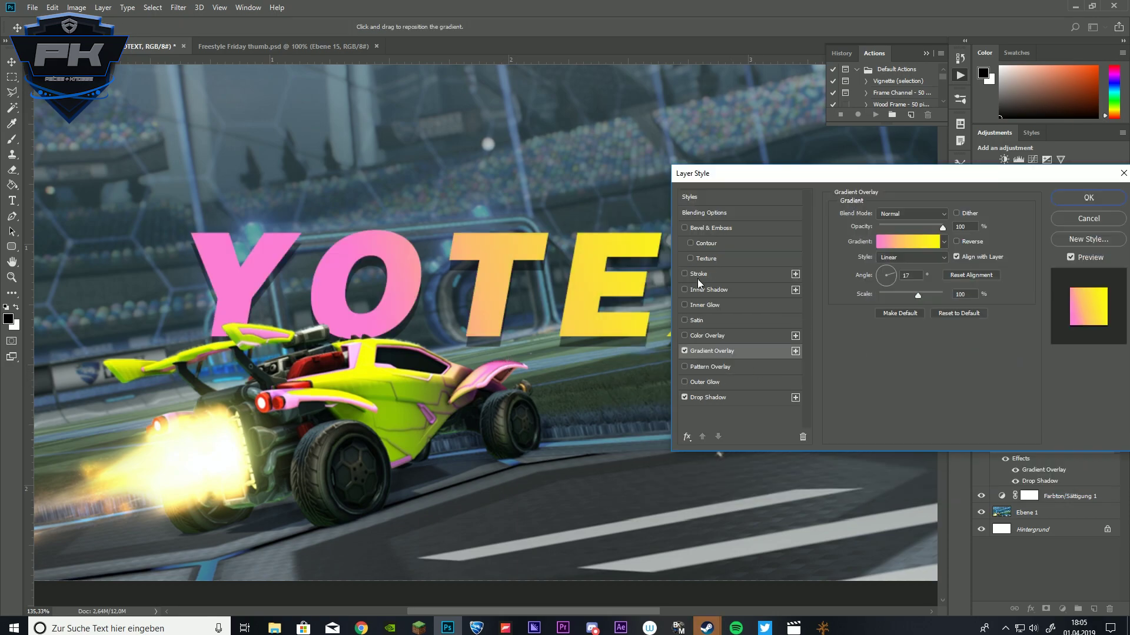
click(686, 273)
click(687, 277)
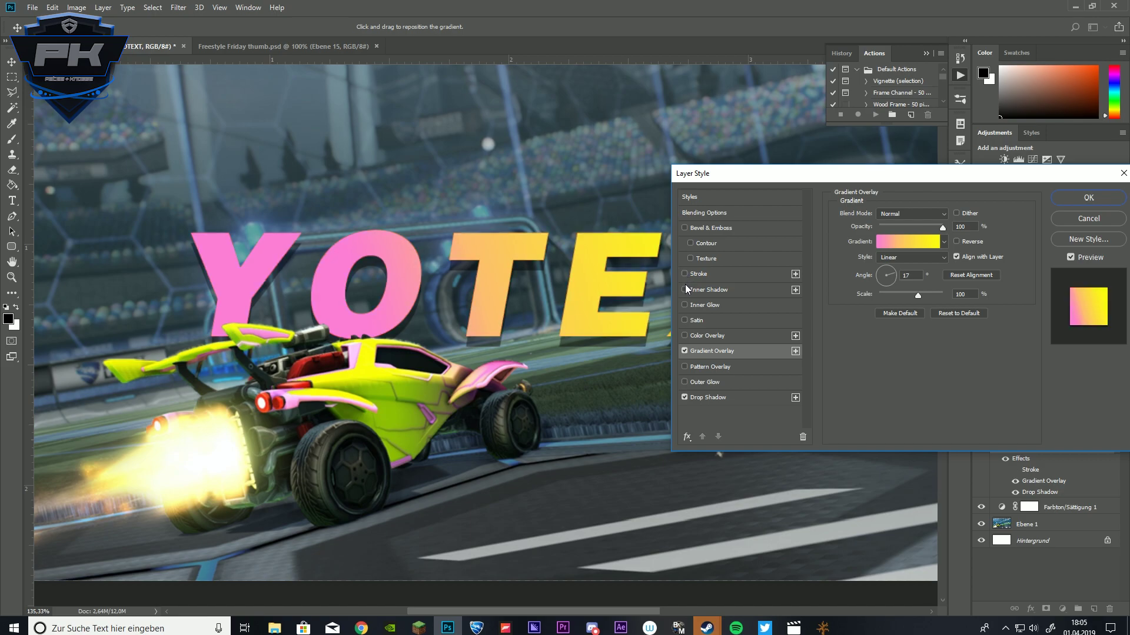
click(685, 290)
click(714, 292)
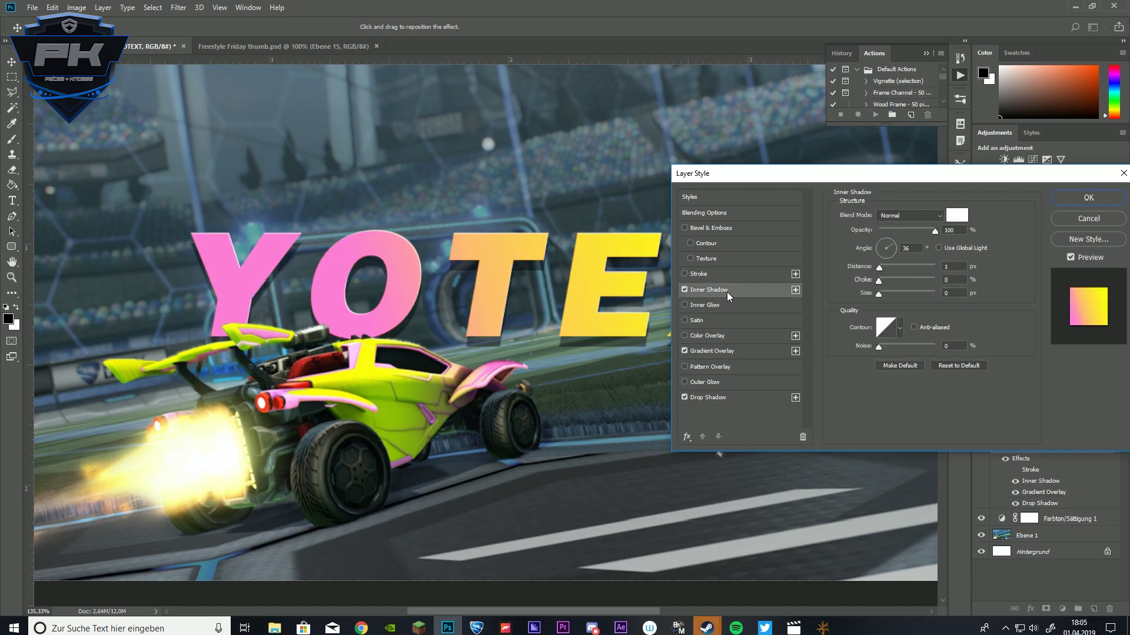
click(953, 217)
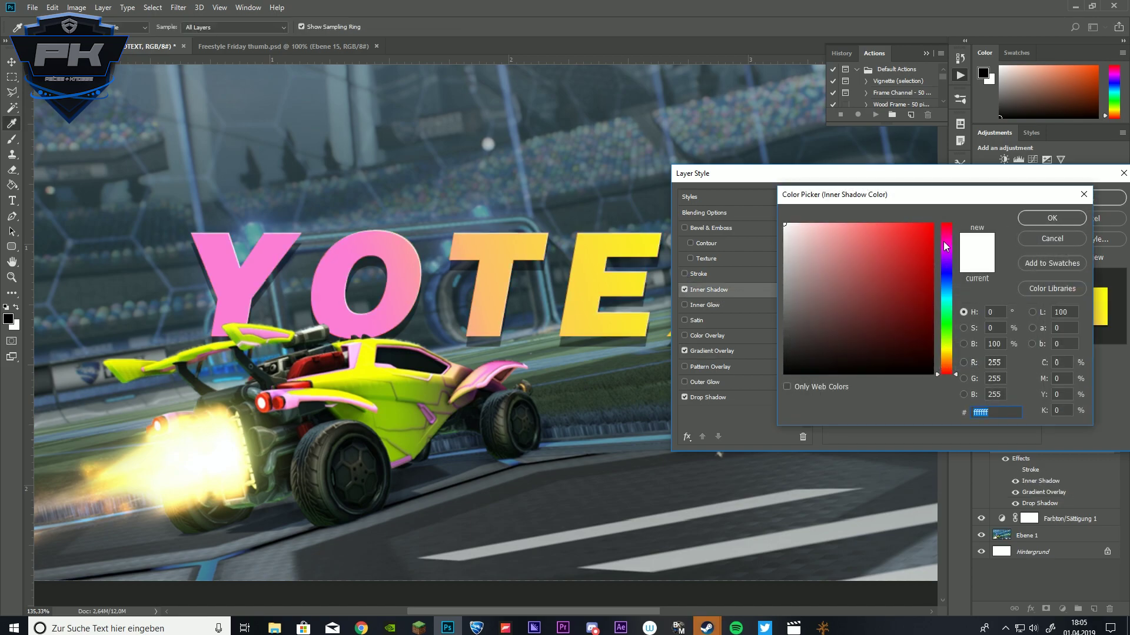
click(1055, 218)
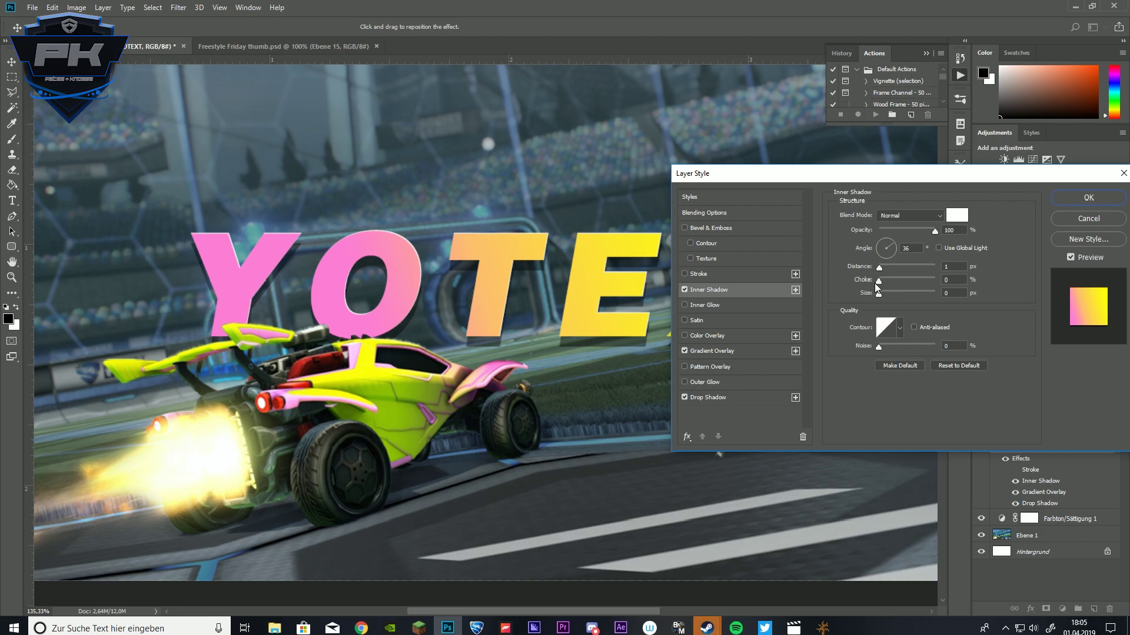
drag(787, 173, 756, 173)
key(Return)
key(b)
Inspect the title's gradient and white inner shadow edge up close and in the whole thumbnail.
scroll(331, 340, down, 5)
scroll(331, 340, up, 4)
scroll(332, 340, down, 4)
scroll(331, 340, up, 6)
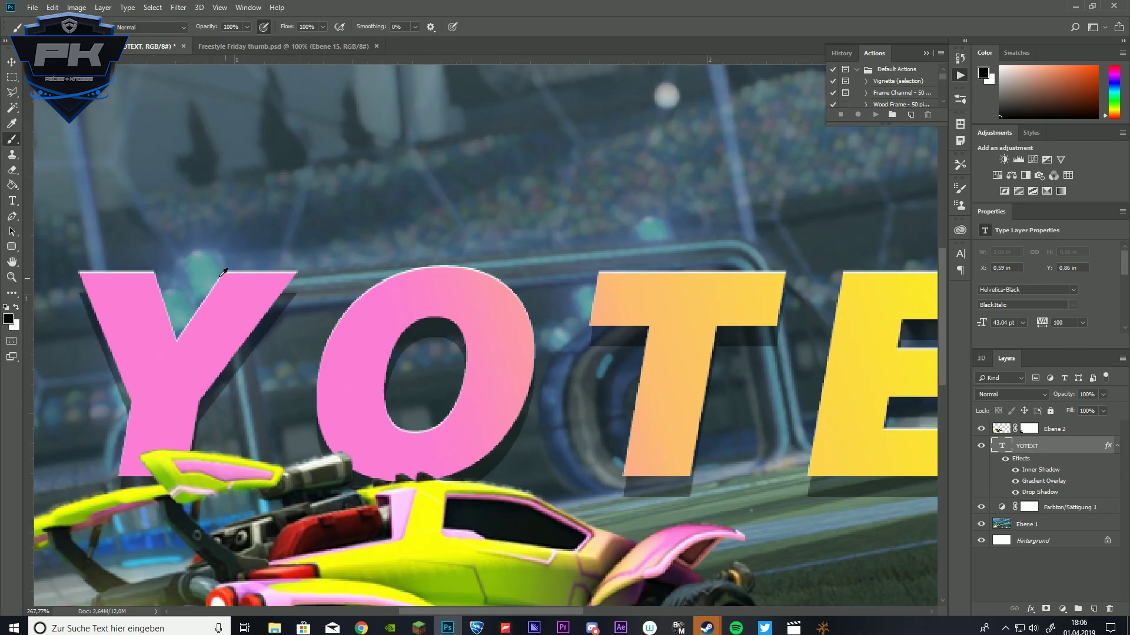
scroll(201, 268, down, 2)
scroll(201, 269, down, 4)
scroll(203, 259, up, 4)
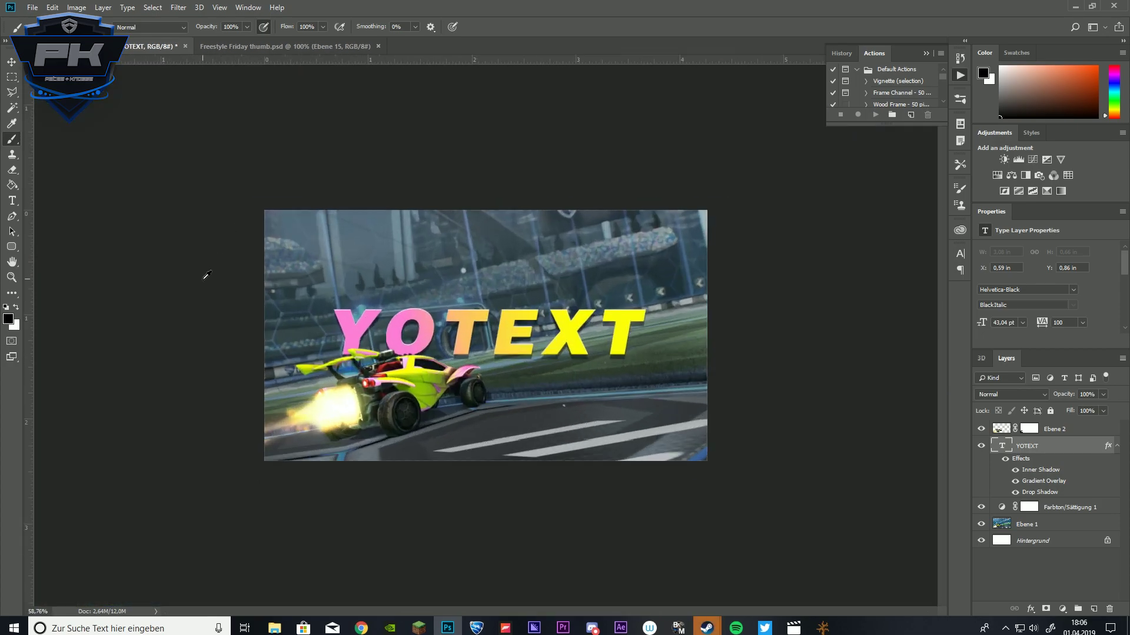
Create a new empty layer directly above the YOTEXT layer and activate the Pen tool.
key(ctrl+shift+alt+n)
scroll(233, 323, up, 2)
key(p)
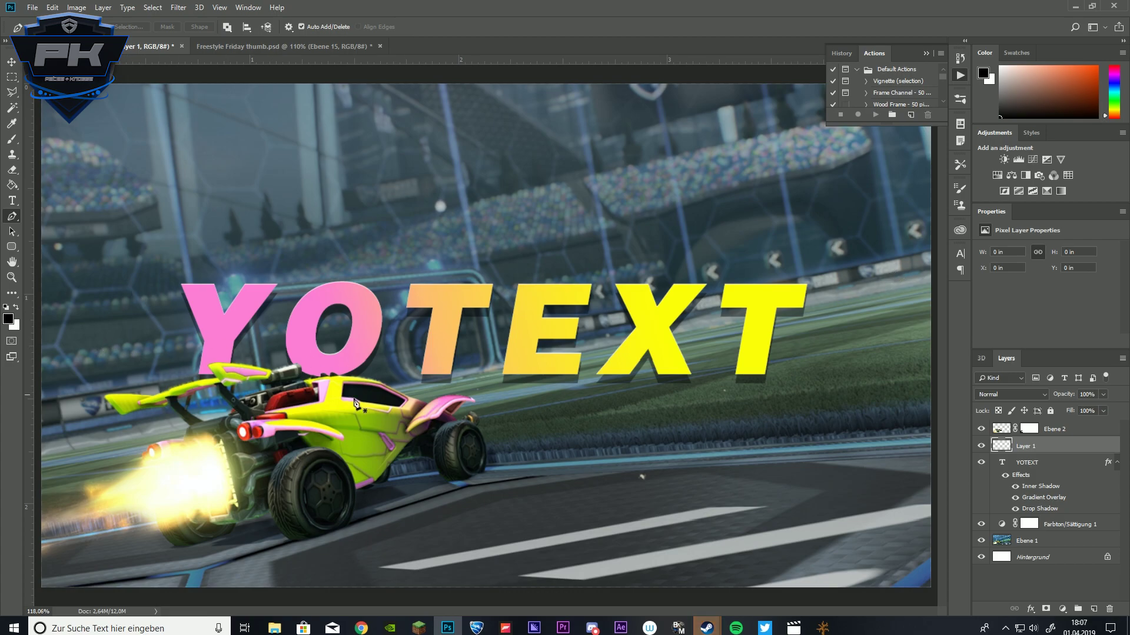
Draw a gently sagging curved path from just before the Y, through the middle of the YOTEXT letters, to beyond the final T.
click(273, 46)
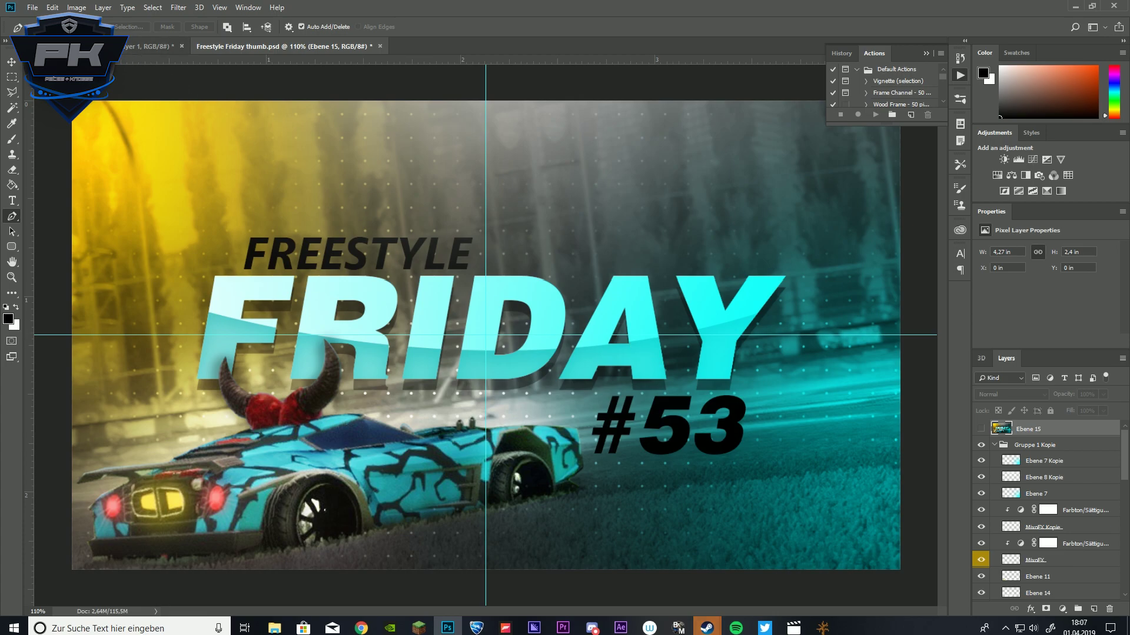
key(ctrl+Tab)
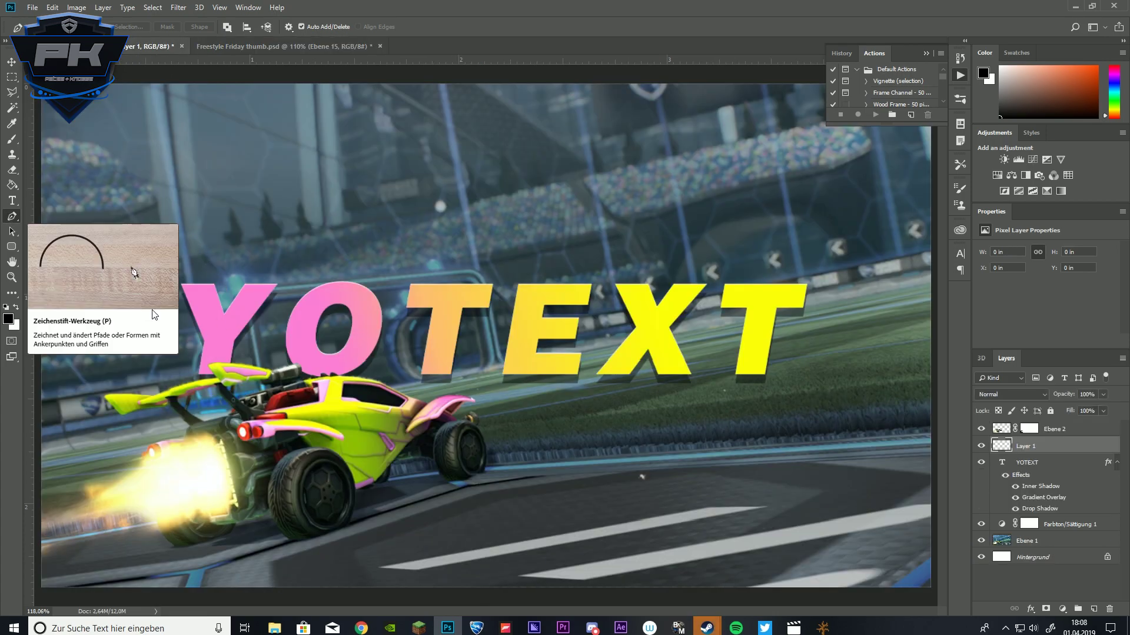
click(162, 300)
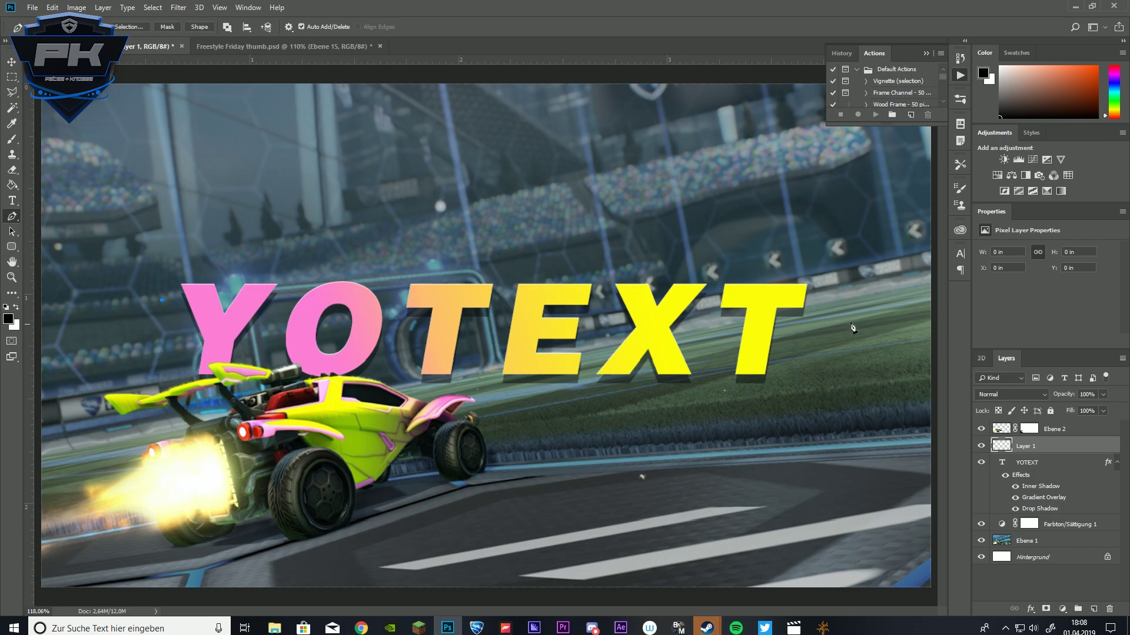
drag(851, 303, 1129, 213)
scroll(845, 315, down, 3)
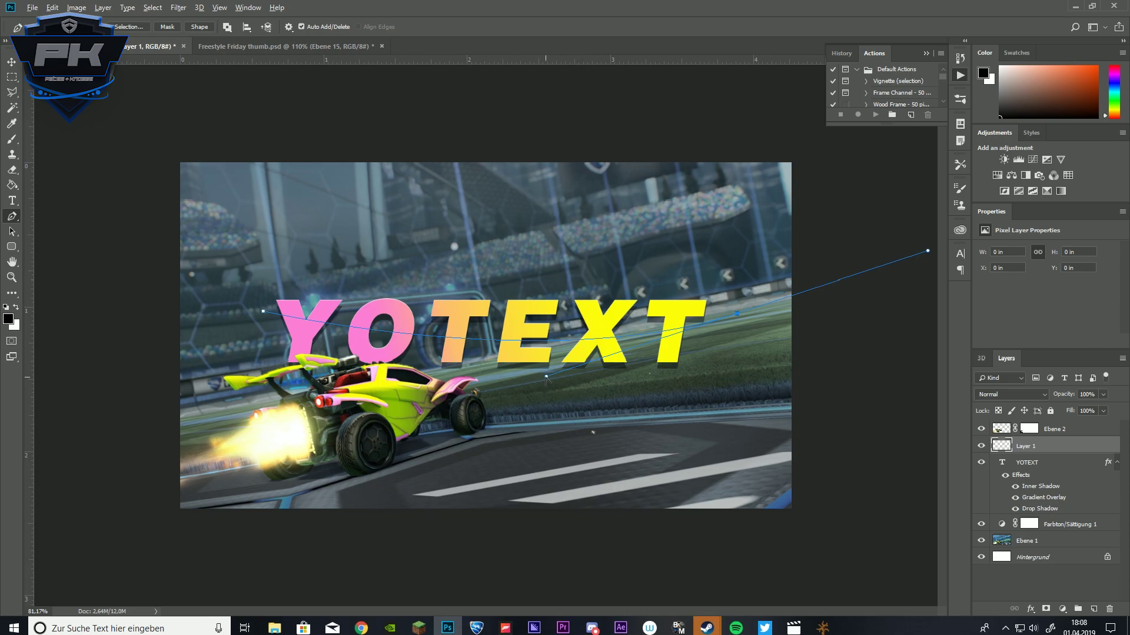
drag(530, 377, 464, 382)
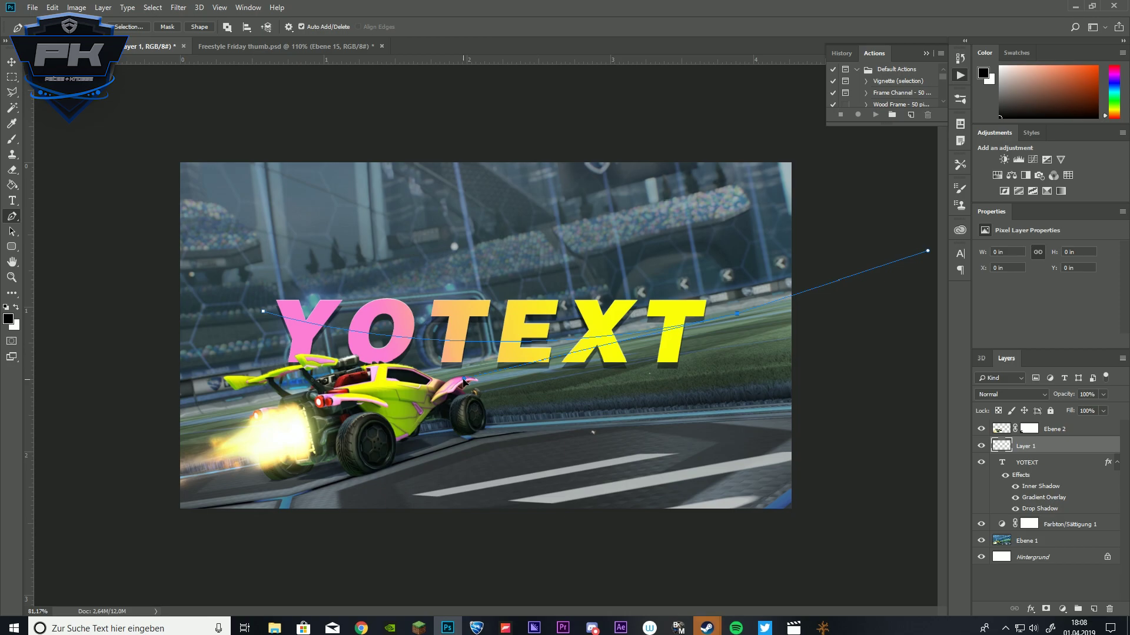
Continue the path around the lower half of the title with straight segments and close it at its starting point.
click(752, 404)
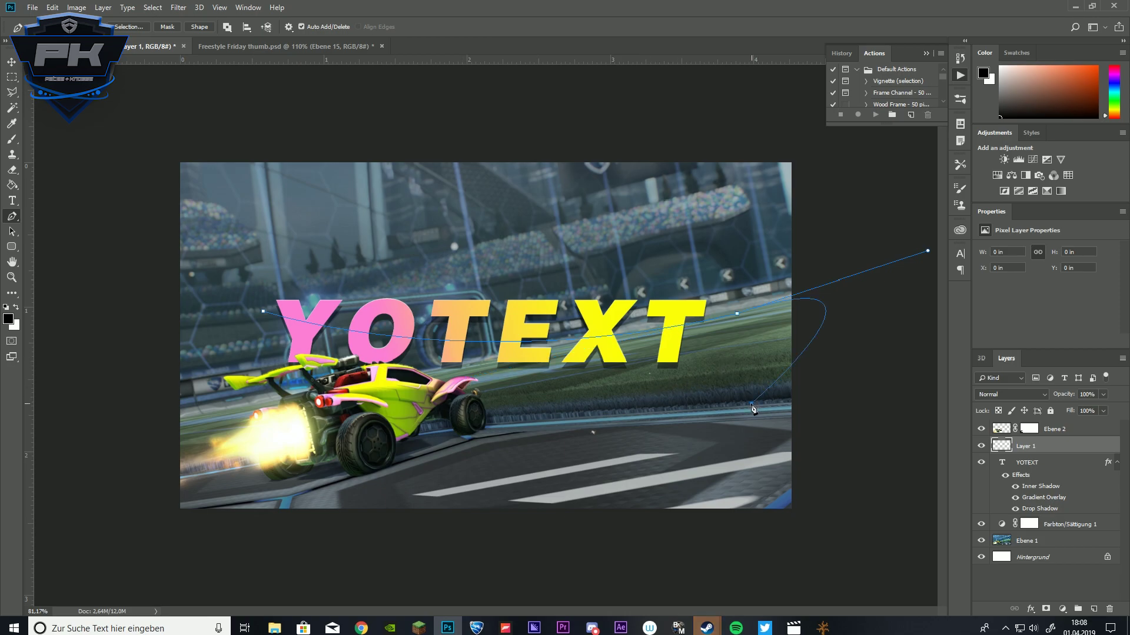
click(627, 459)
click(448, 447)
click(285, 434)
click(202, 375)
click(231, 306)
click(263, 314)
key(ctrl+plus)
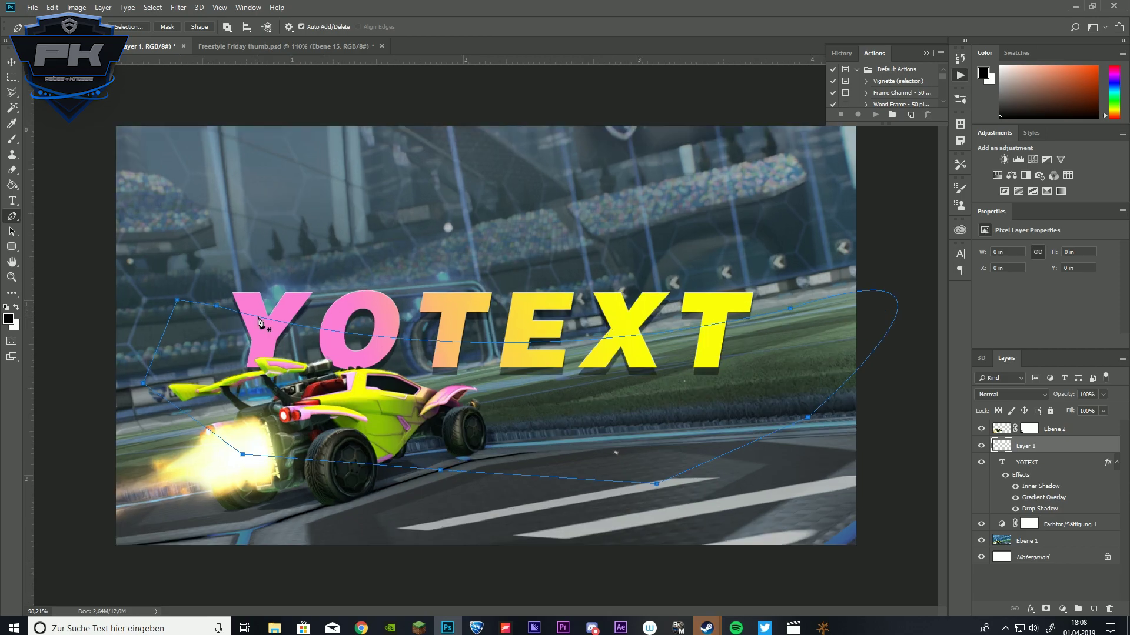
Fill the closed path on Layer 1 with the black foreground colour at 100% opacity and delete the path.
right_click(552, 391)
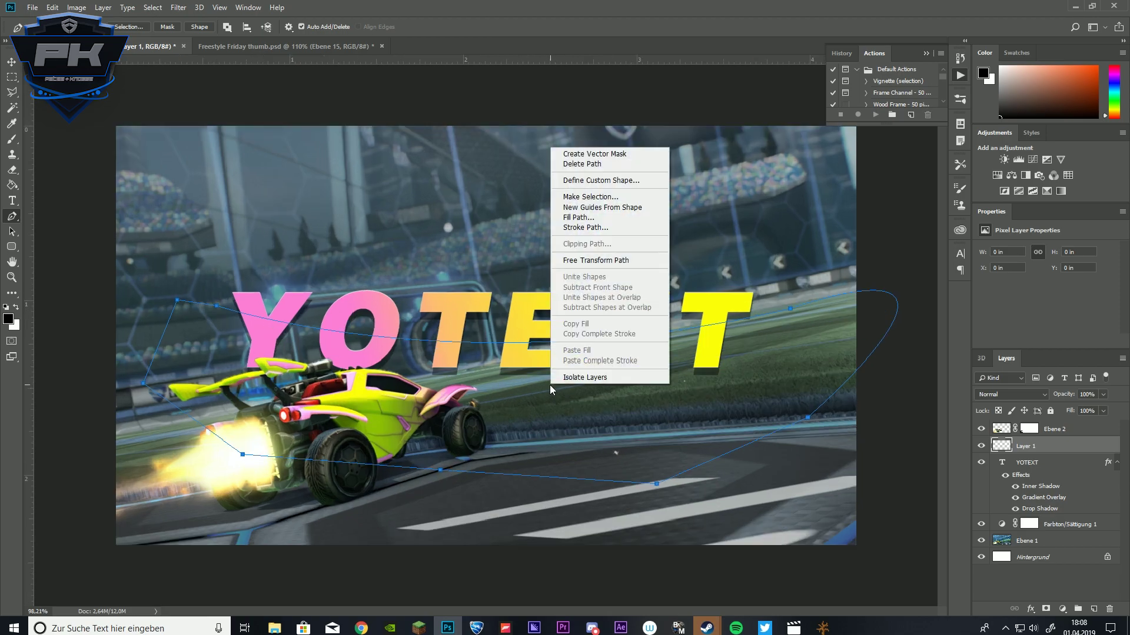
click(578, 217)
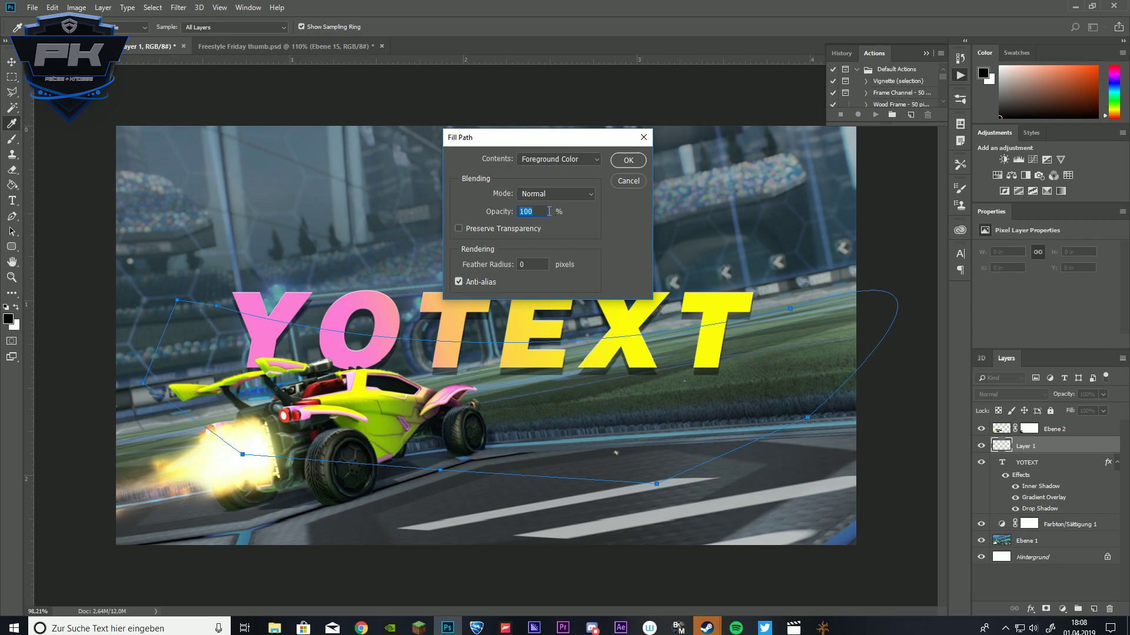
click(631, 160)
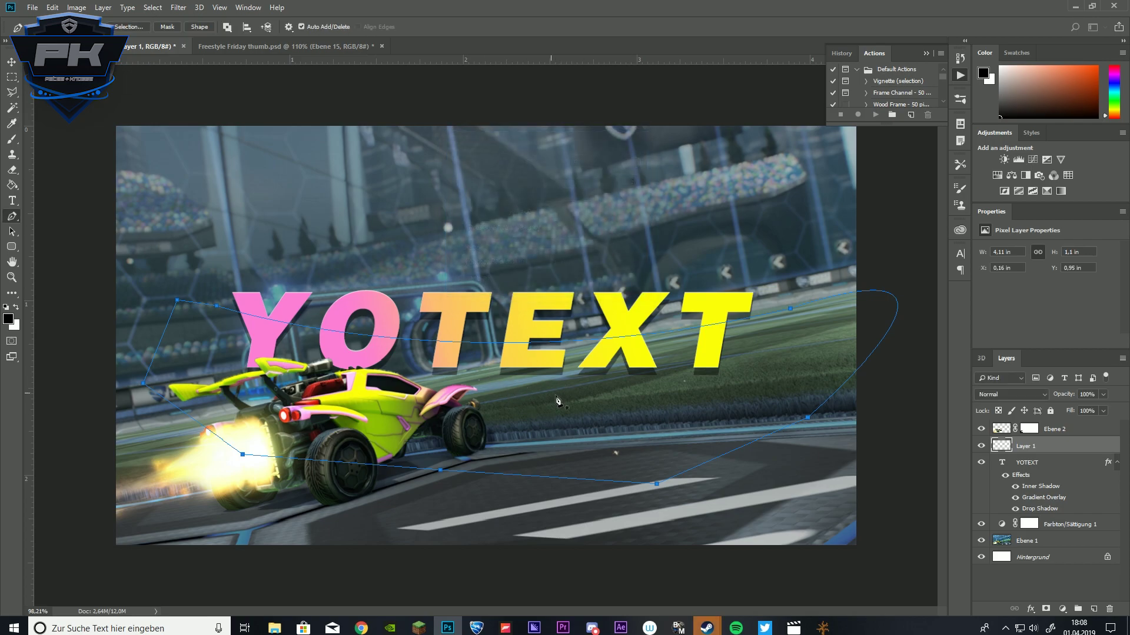
right_click(581, 406)
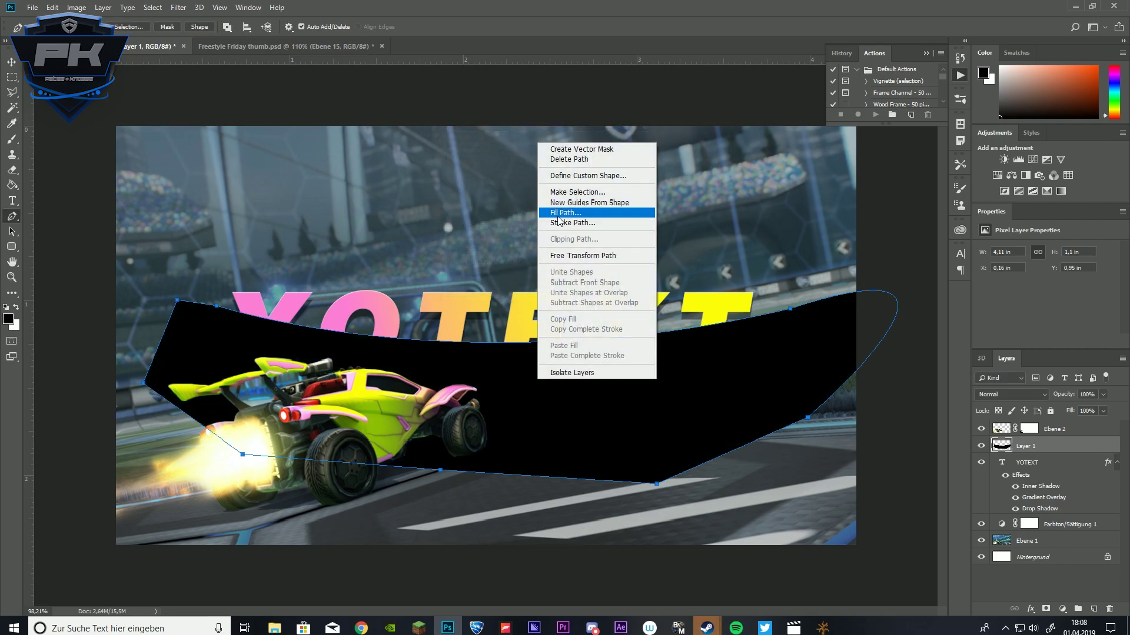
click(565, 157)
Set Layer 1's fill to 0% and add a black (000000) Inner Shadow to it.
click(1103, 411)
drag(1092, 422, 1089, 421)
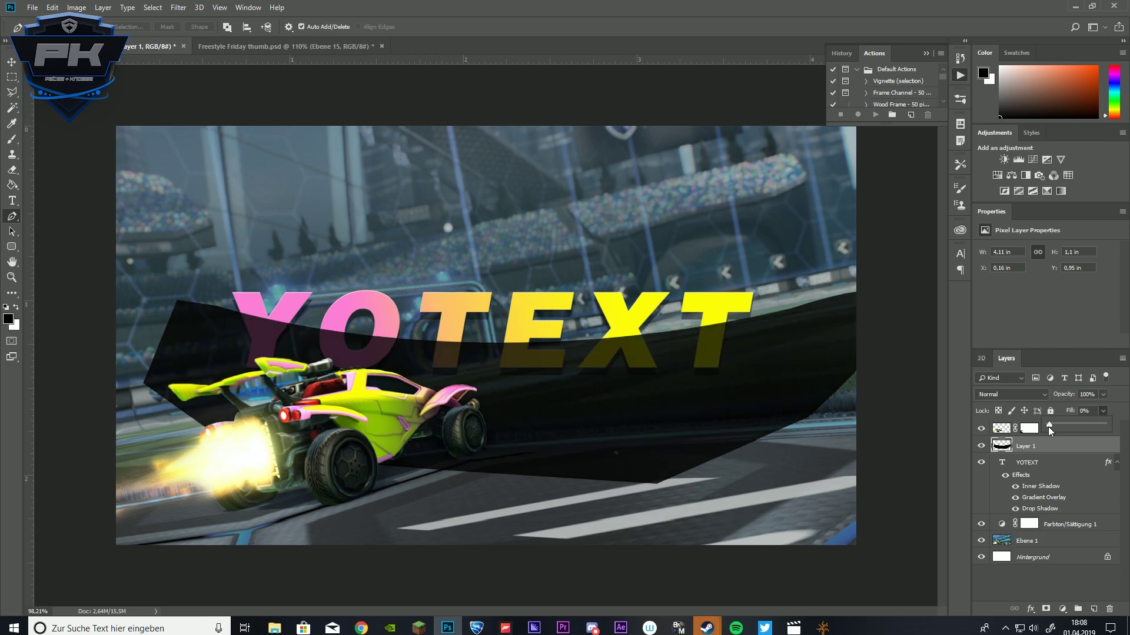
right_click(1038, 451)
click(778, 325)
key(space)
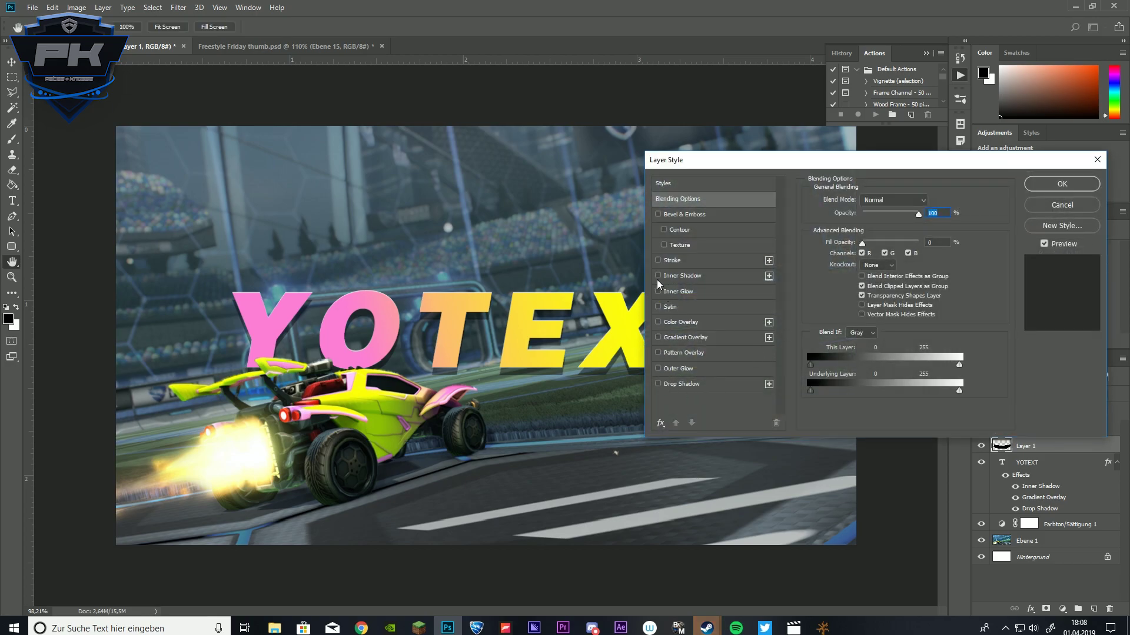
click(658, 276)
click(676, 276)
click(929, 200)
text(000000)
click(1052, 217)
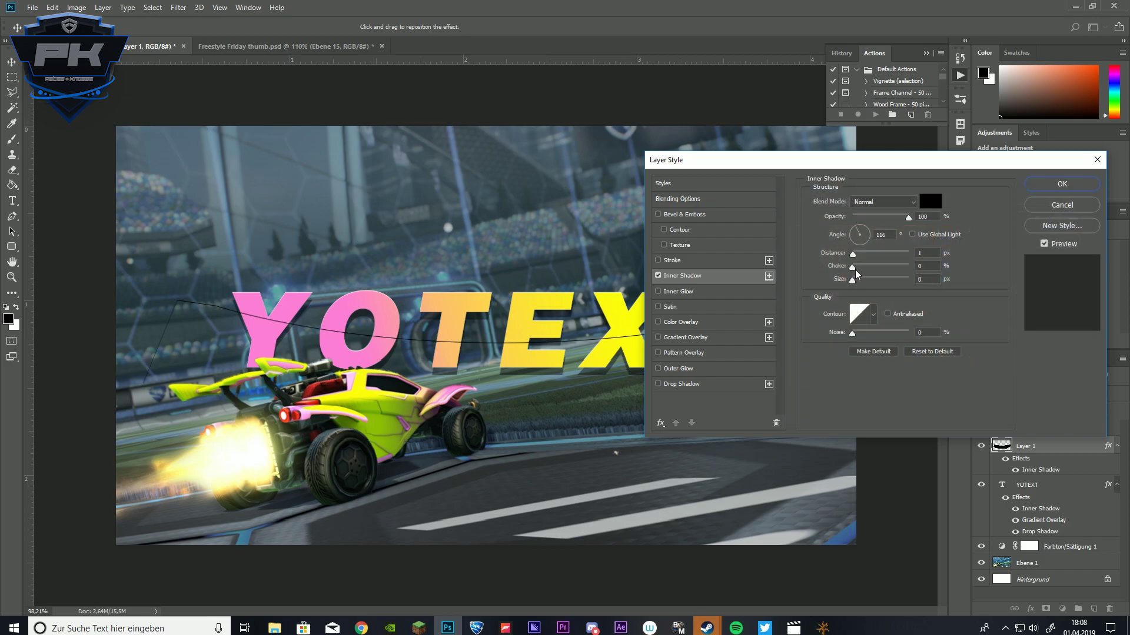
Set the inner shadow's size to 122 px, apply the style and convert Layer 1 to a smart object.
drag(853, 279, 881, 279)
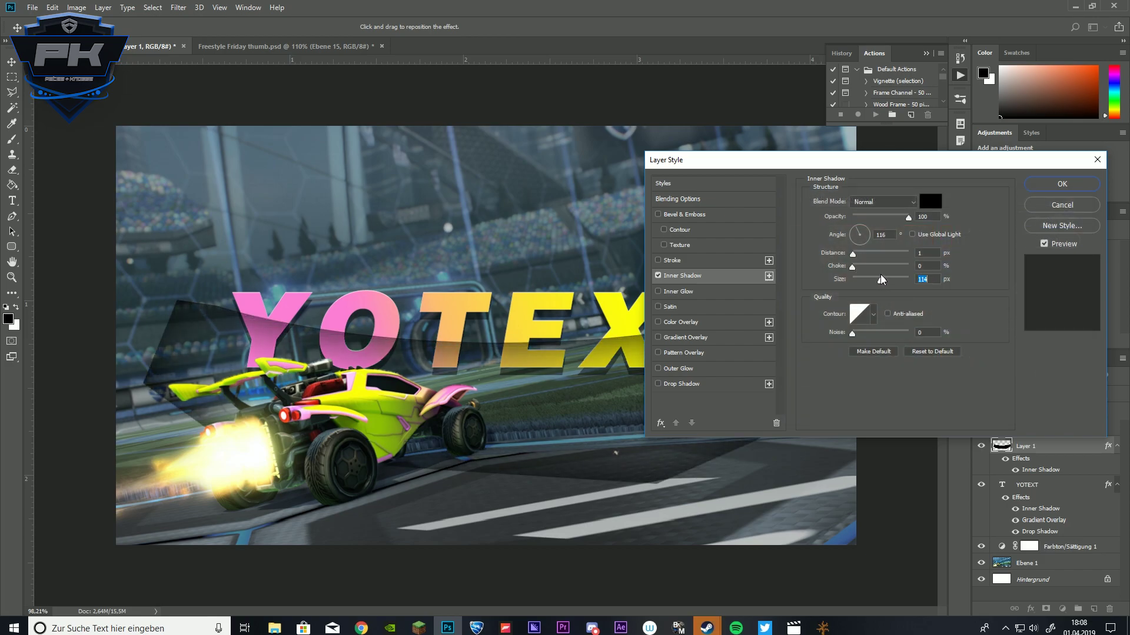
drag(882, 279, 884, 279)
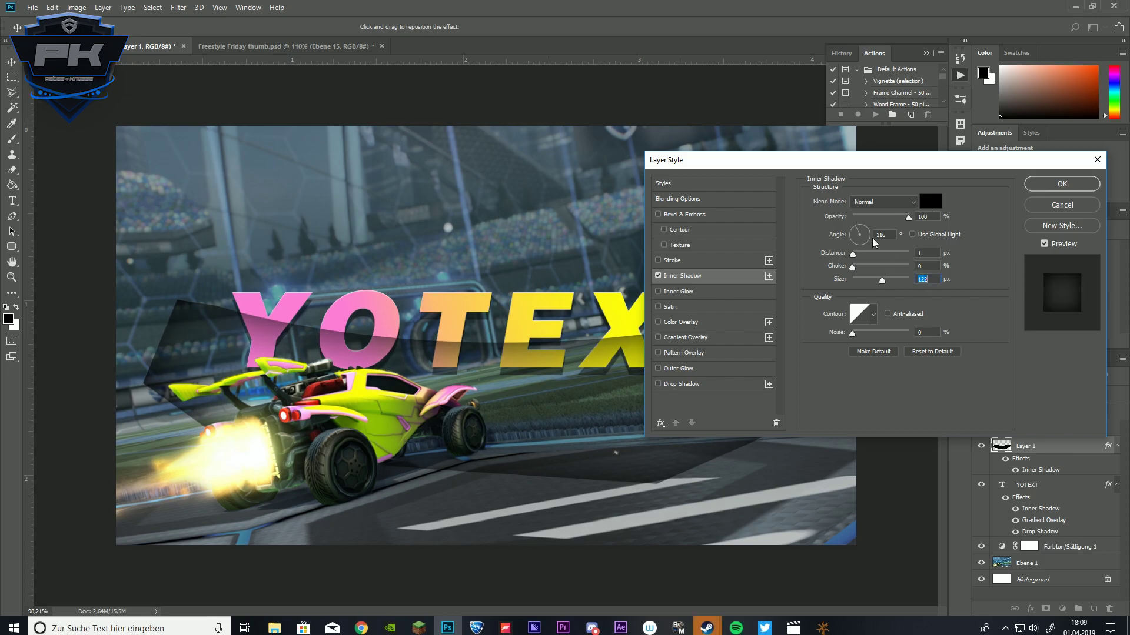
drag(852, 254, 833, 259)
click(1078, 187)
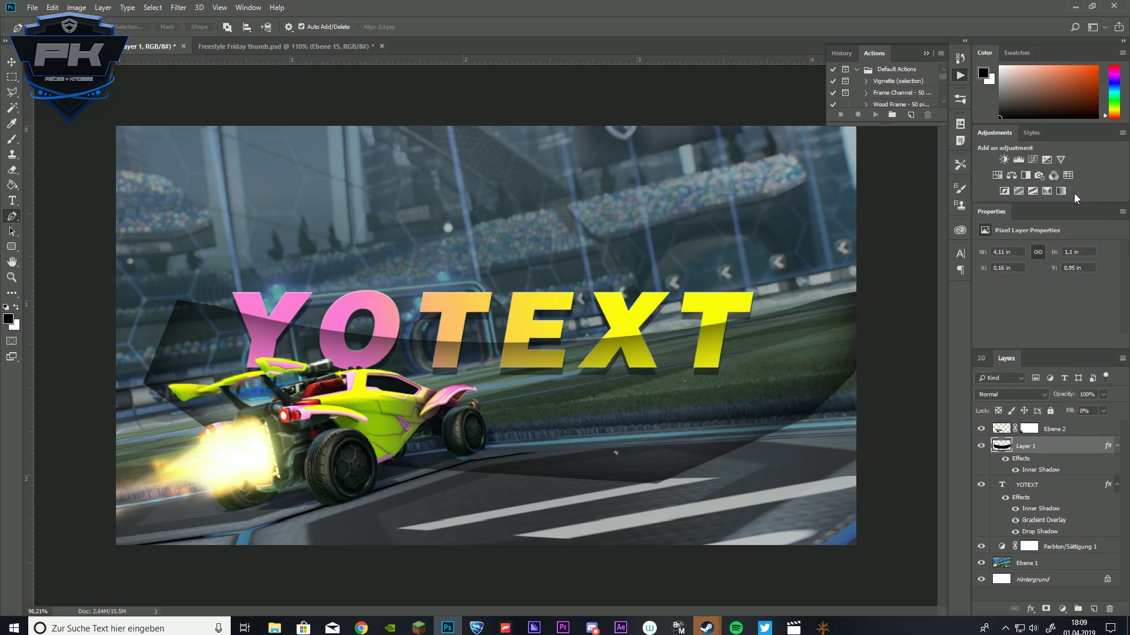
right_click(1043, 450)
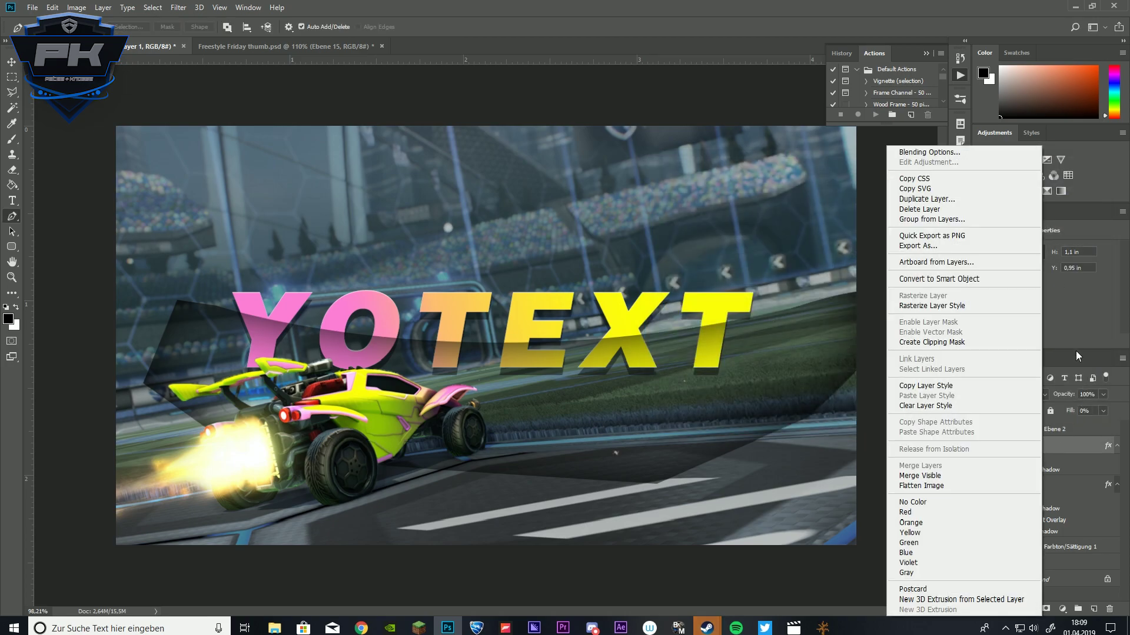
click(998, 279)
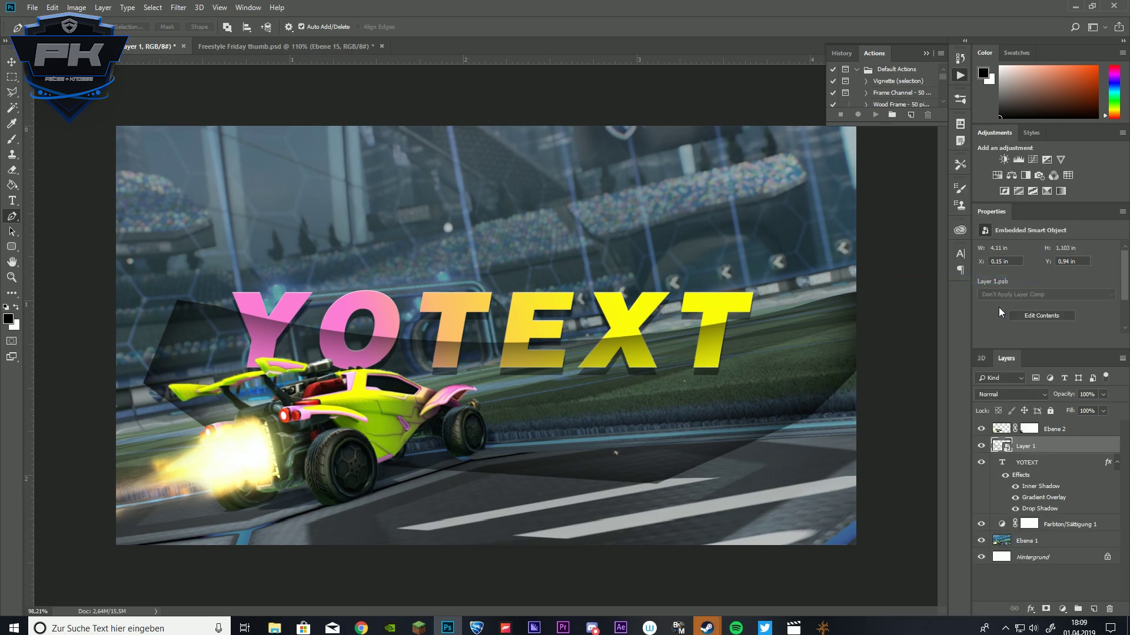
Duplicate the YOTEXT text layer and hide the original.
click(1042, 463)
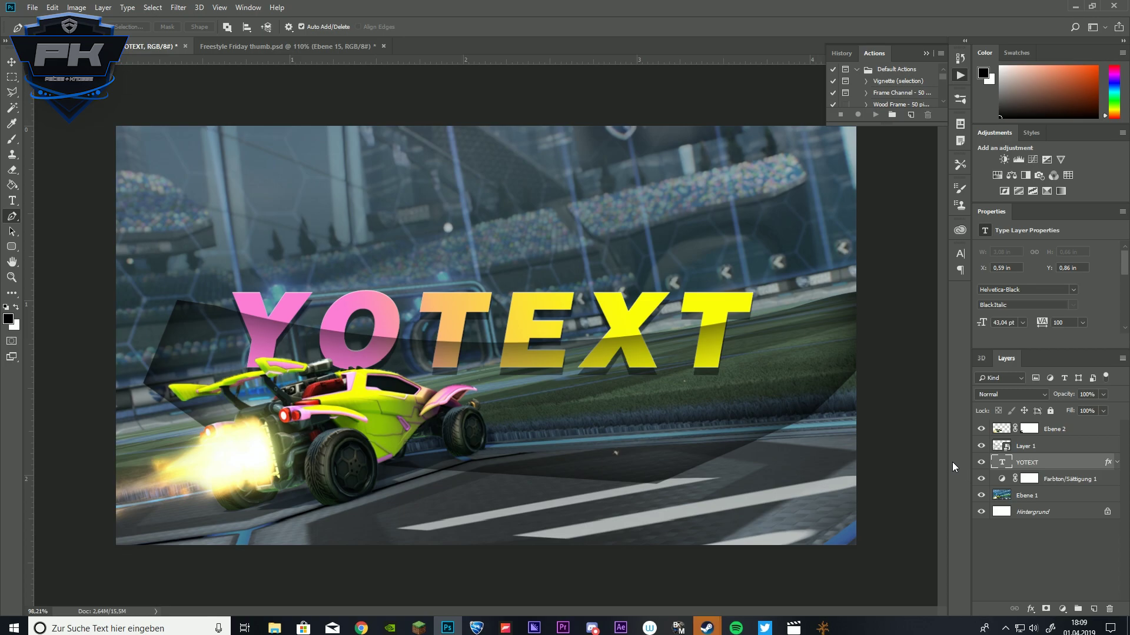
key(ctrl+j)
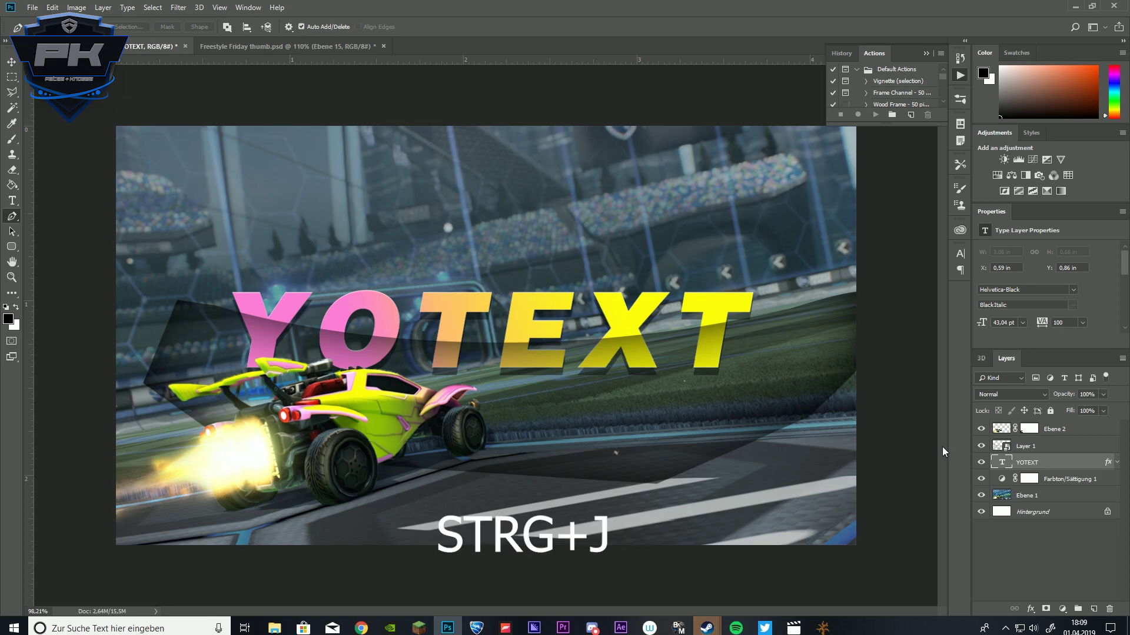
key(ctrl+j)
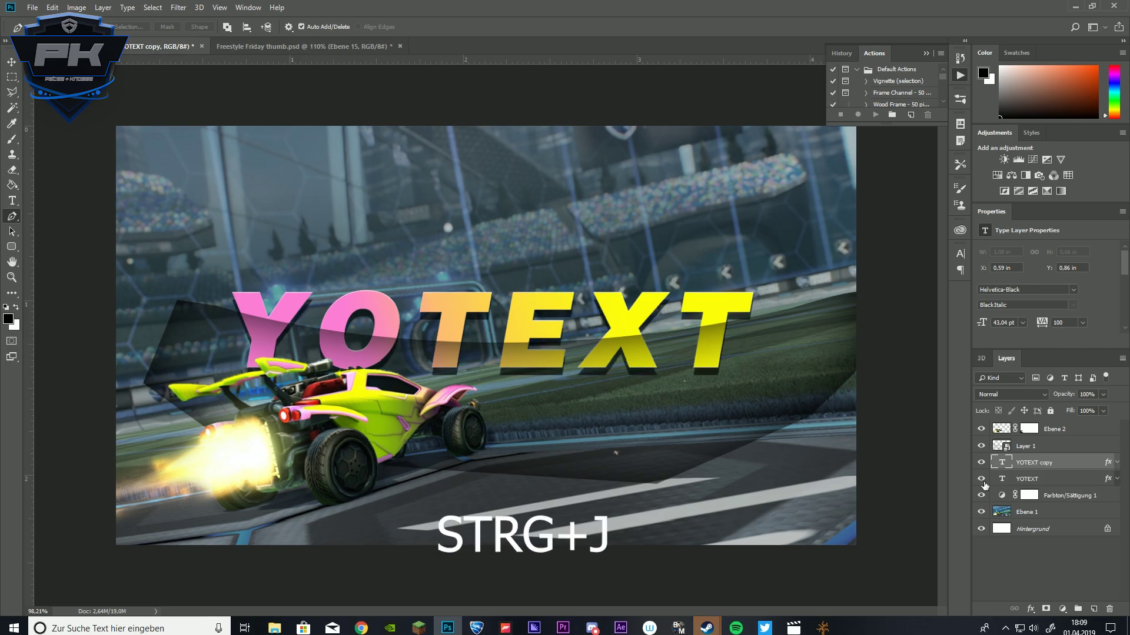
click(980, 479)
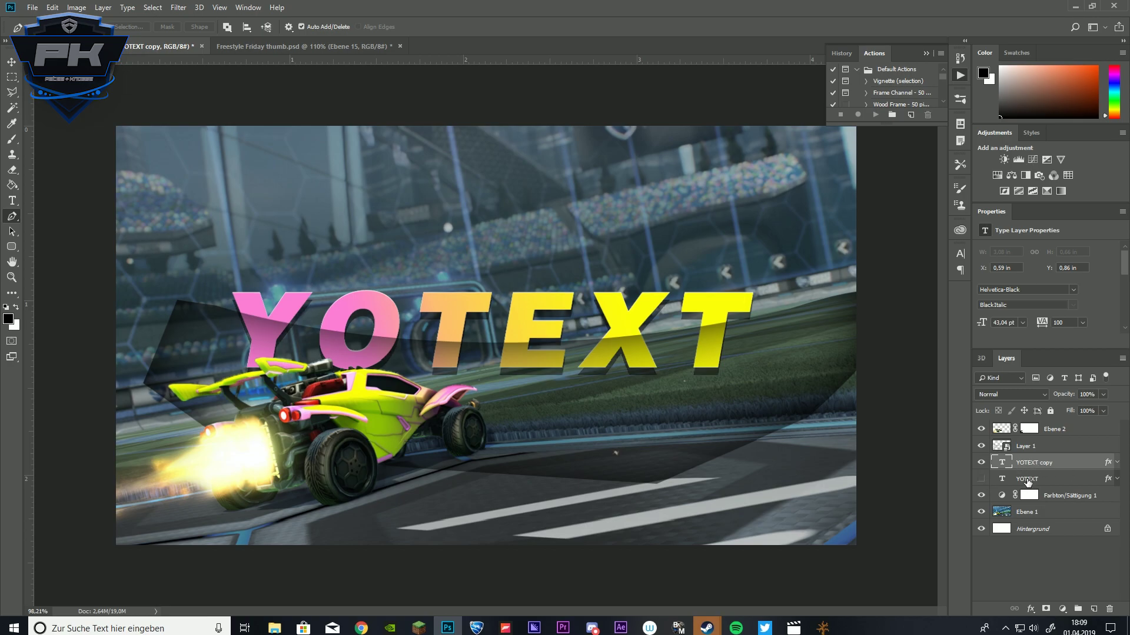
Convert the YOTEXT copy to a smart object and clip Layer 1 to it with a clipping mask.
right_click(1029, 465)
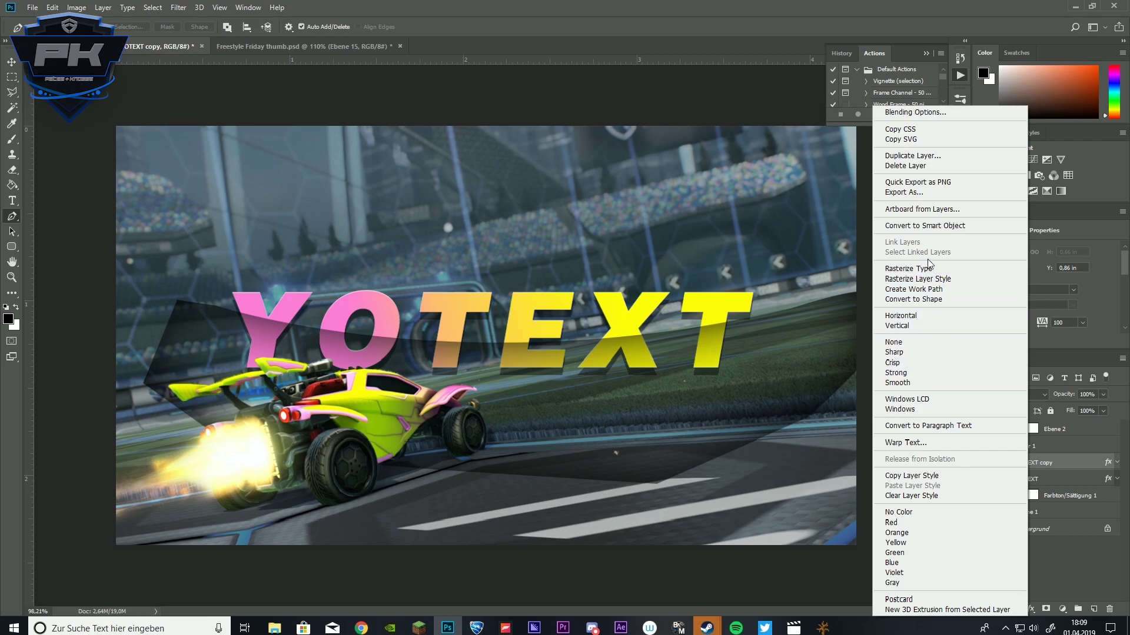
click(925, 227)
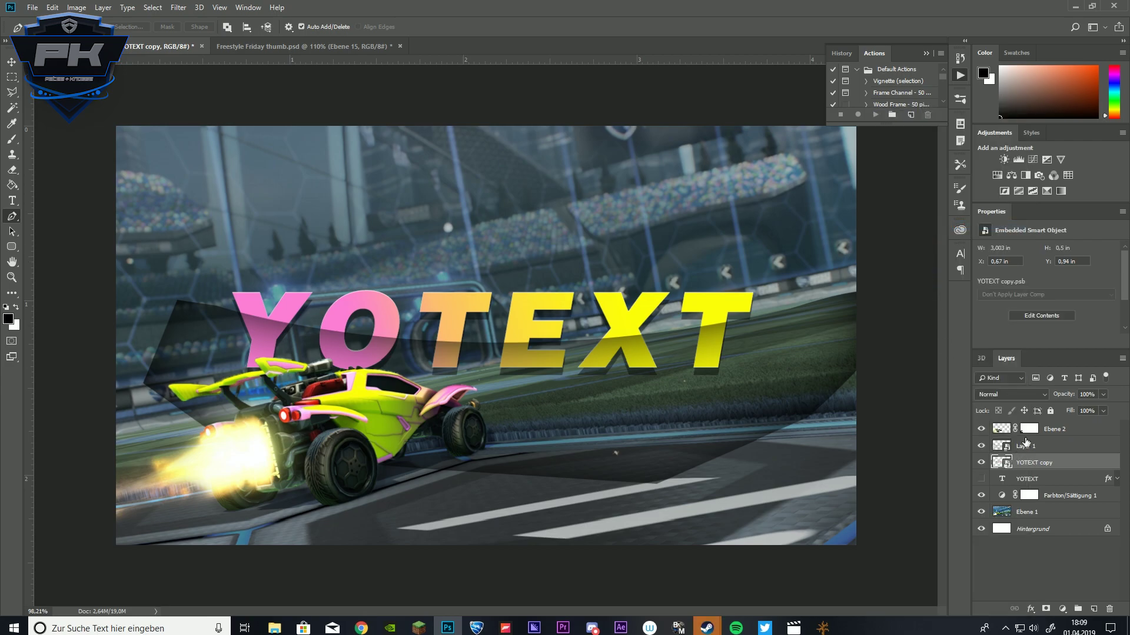
right_click(1030, 449)
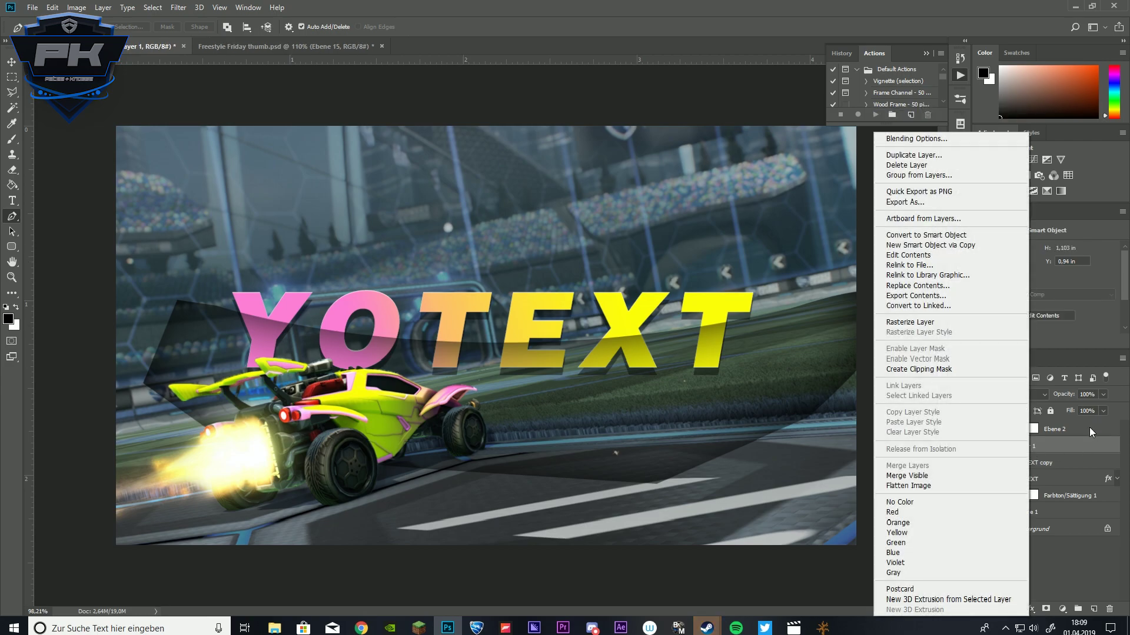
click(951, 369)
key(ctrl+minus)
key(ctrl+minus)
key(ctrl+minus)
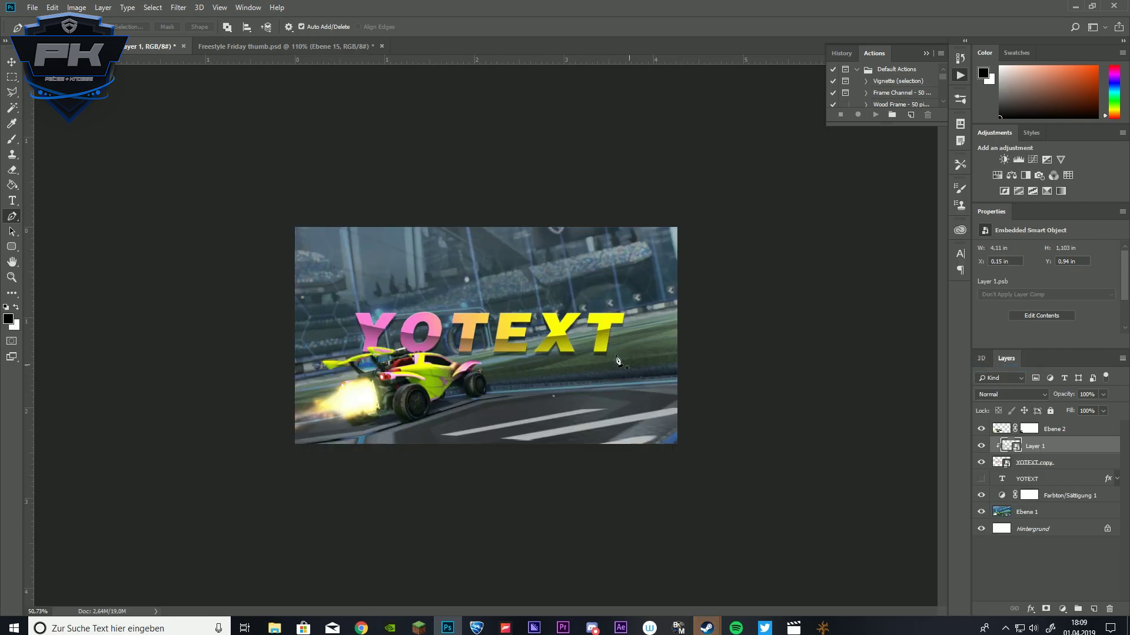
Reduce Layer 1's opacity to 47% and check the title's shading at different magnifications.
scroll(428, 314, up, 5)
click(1103, 394)
drag(1069, 408, 1072, 413)
scroll(489, 234, down, 10)
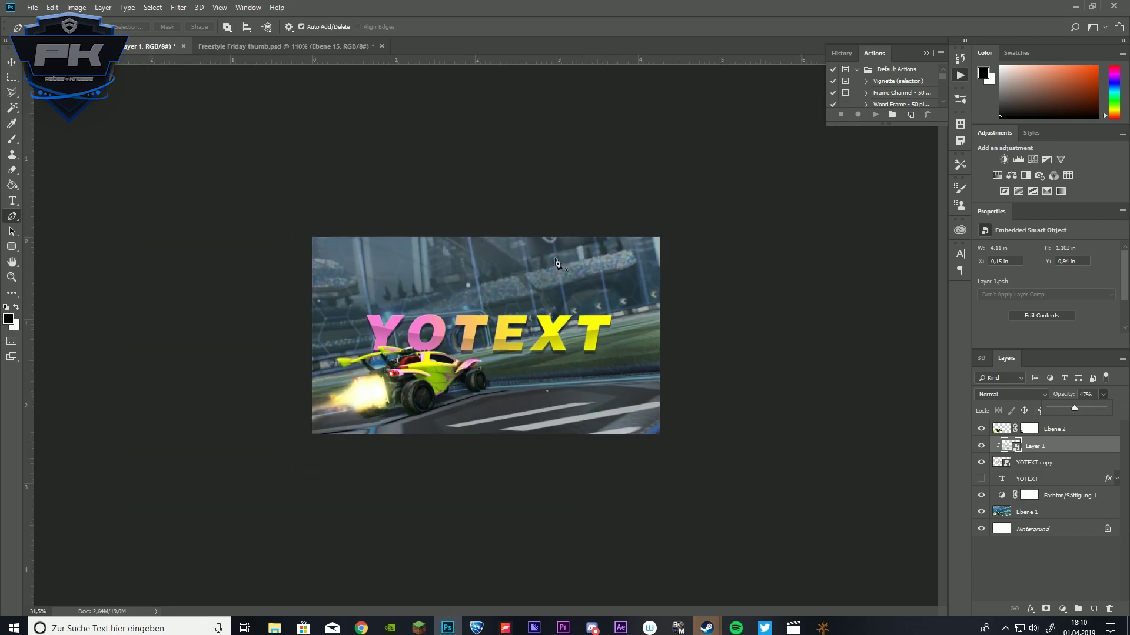
scroll(472, 303, up, 8)
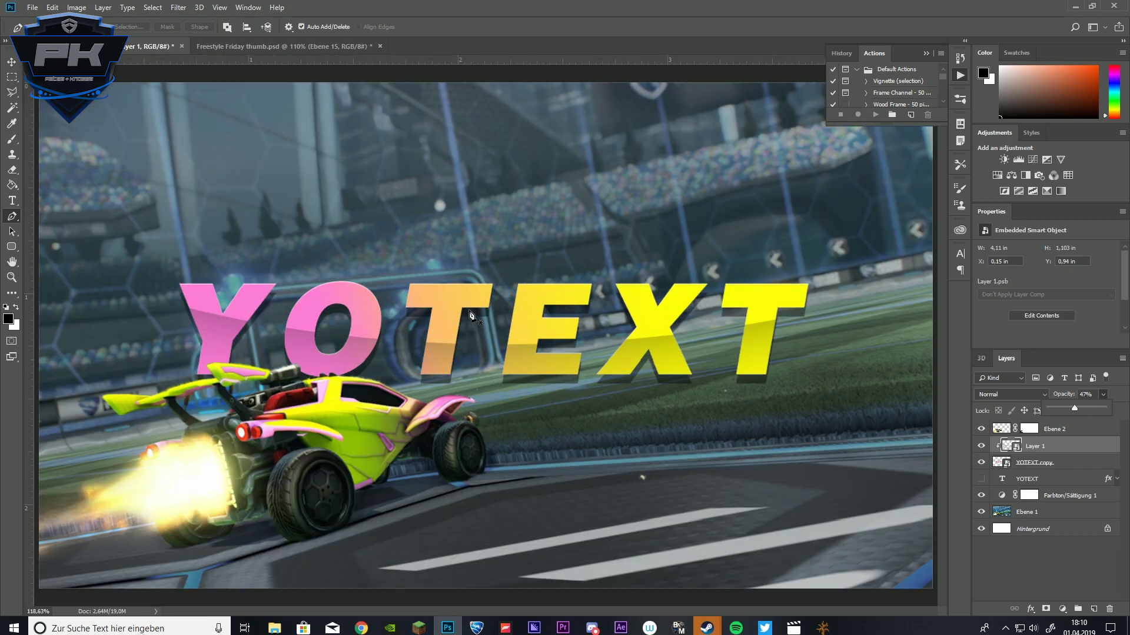
scroll(465, 306, down, 2)
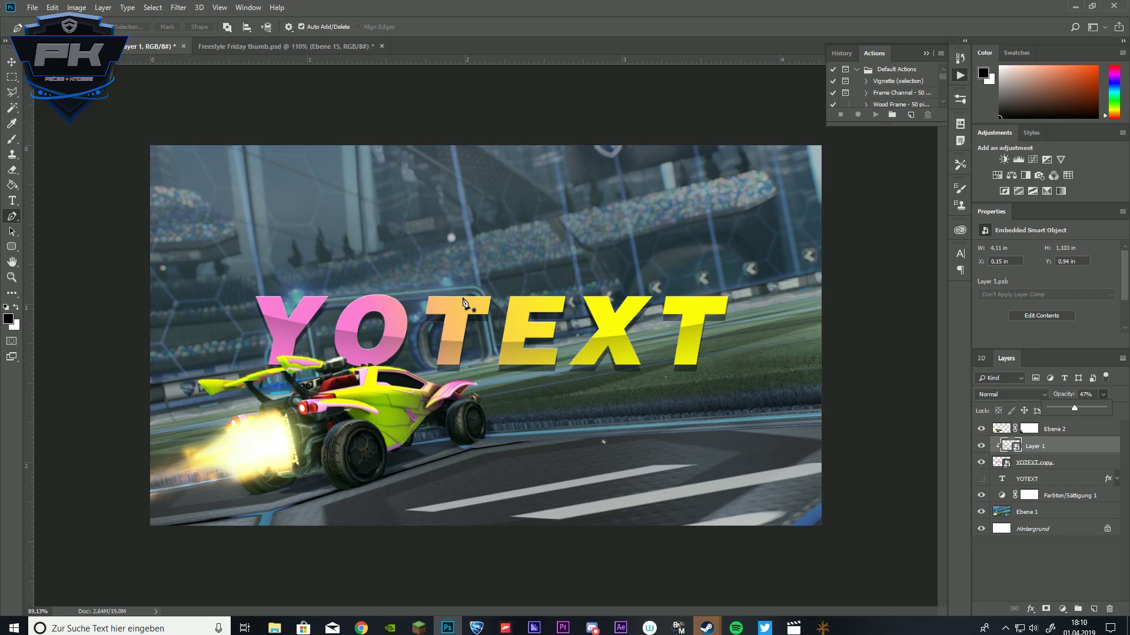
scroll(316, 377, up, 1)
scroll(315, 375, down, 1)
scroll(316, 377, up, 1)
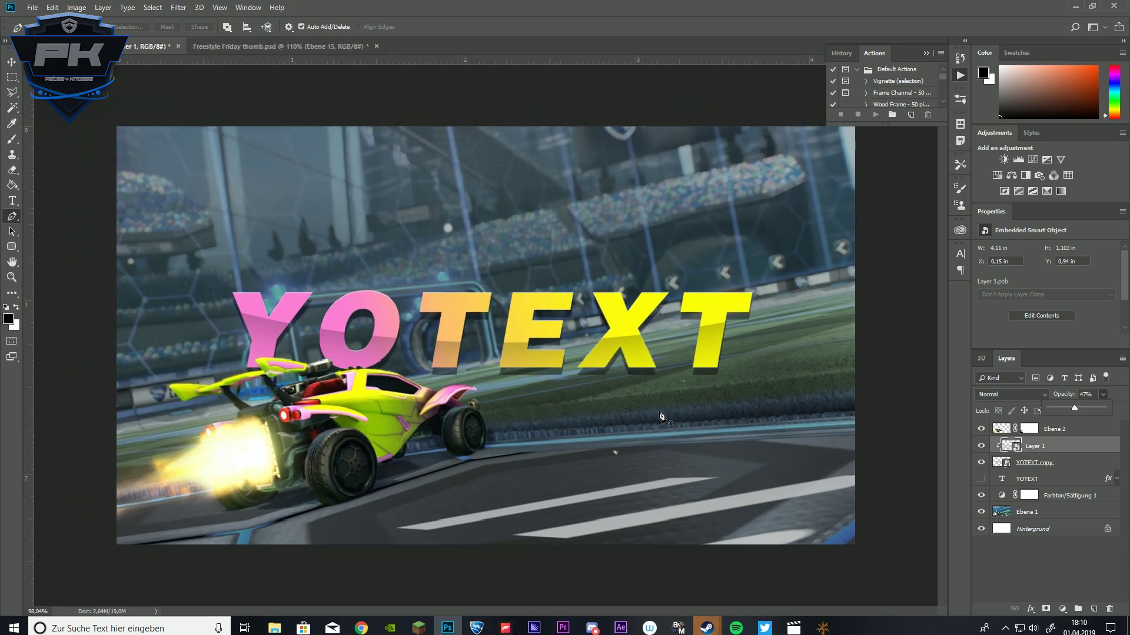
scroll(277, 331, down, 1)
scroll(280, 333, up, 1)
Add an empty layer above the car layer Ebene 2 and bring up the Brush tool's options for painting.
click(1066, 435)
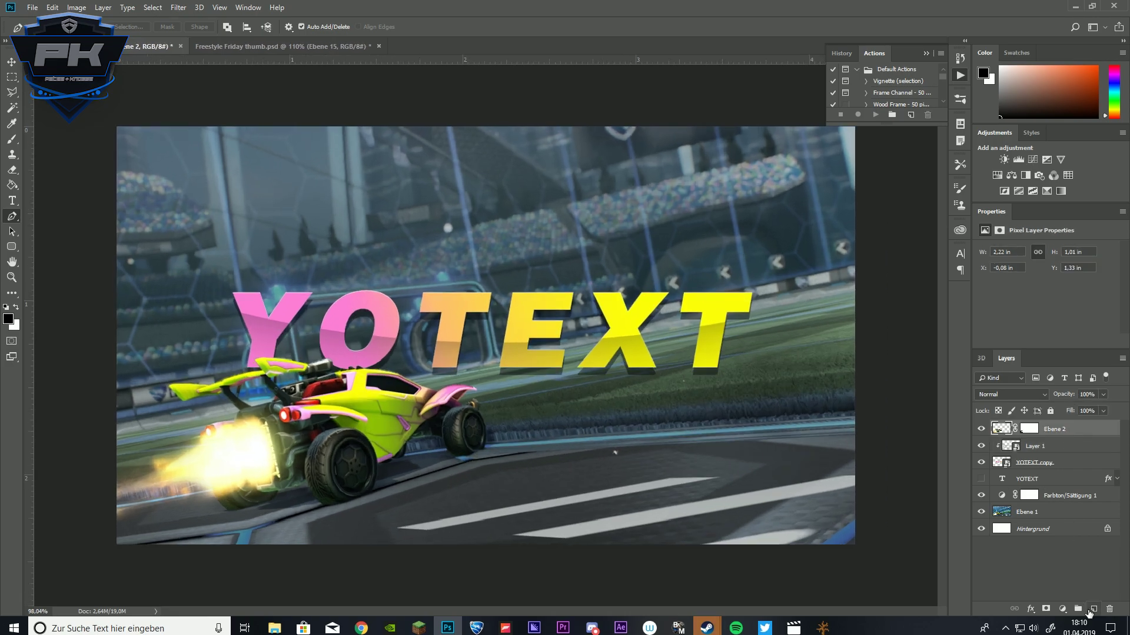
click(1093, 610)
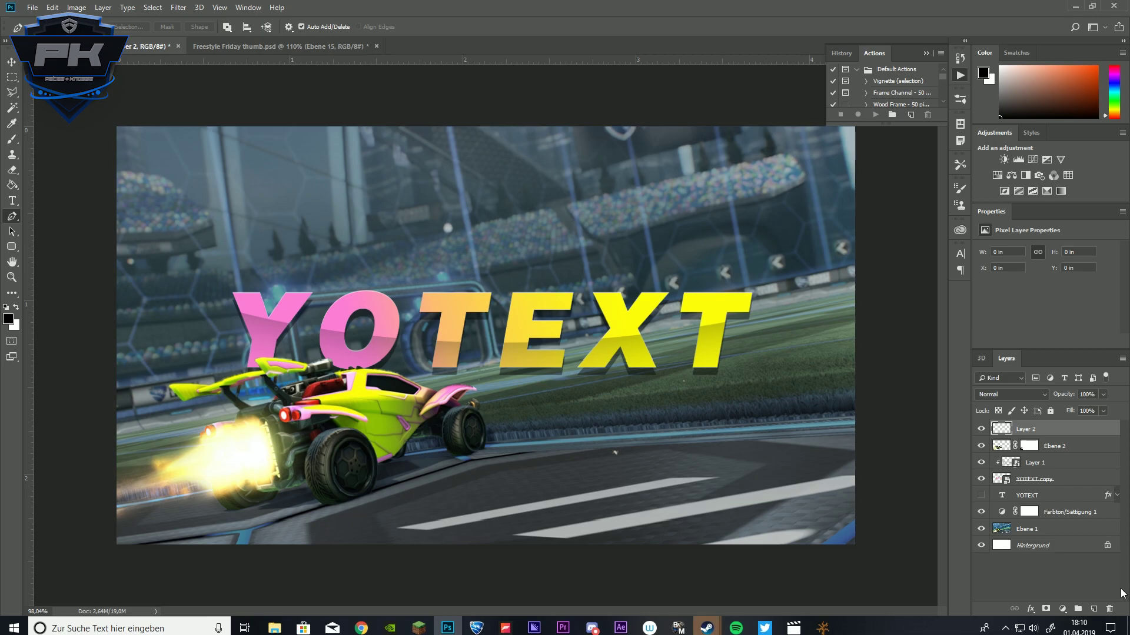
click(12, 139)
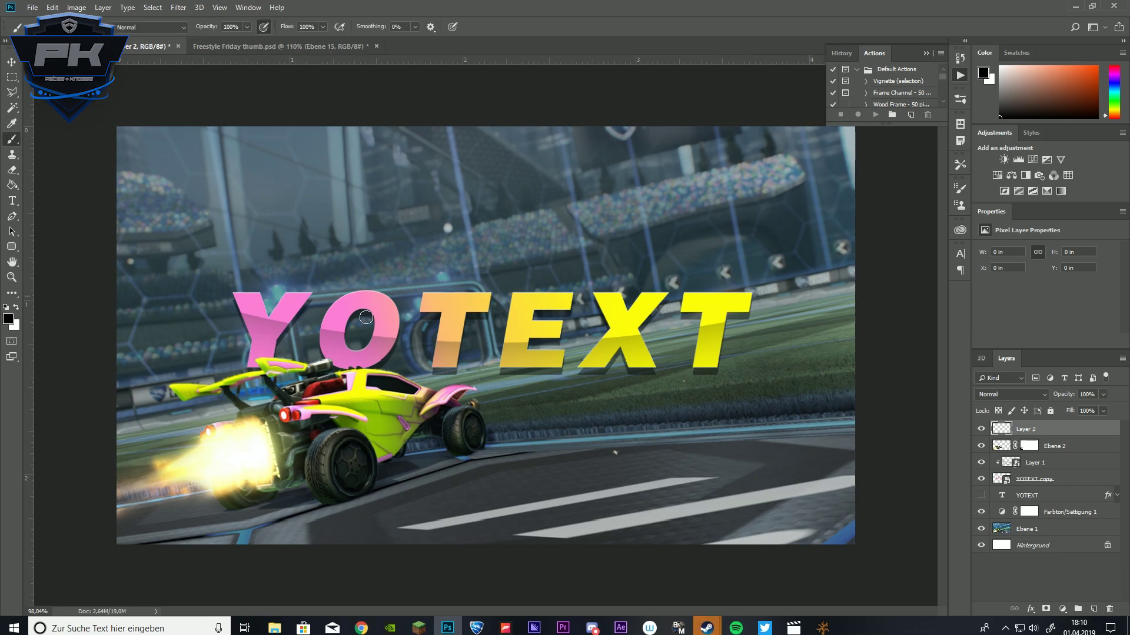
right_click(408, 327)
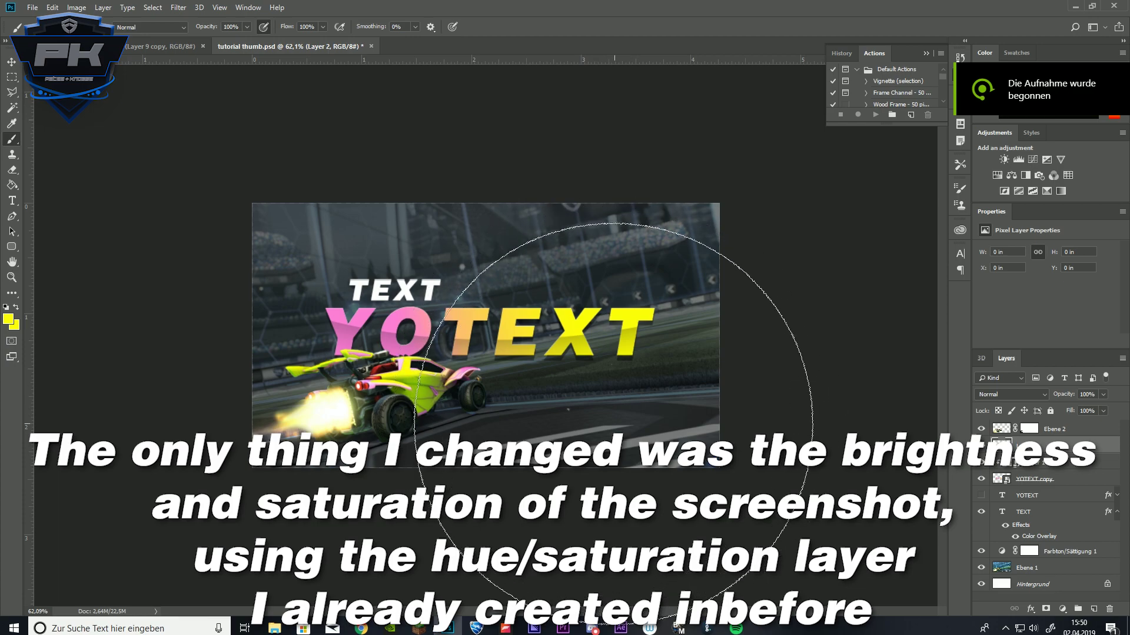
Sample the pink of the title's Y and paint a soft pink glow over the image's lower-right corner on Layer 2.
click(8, 319)
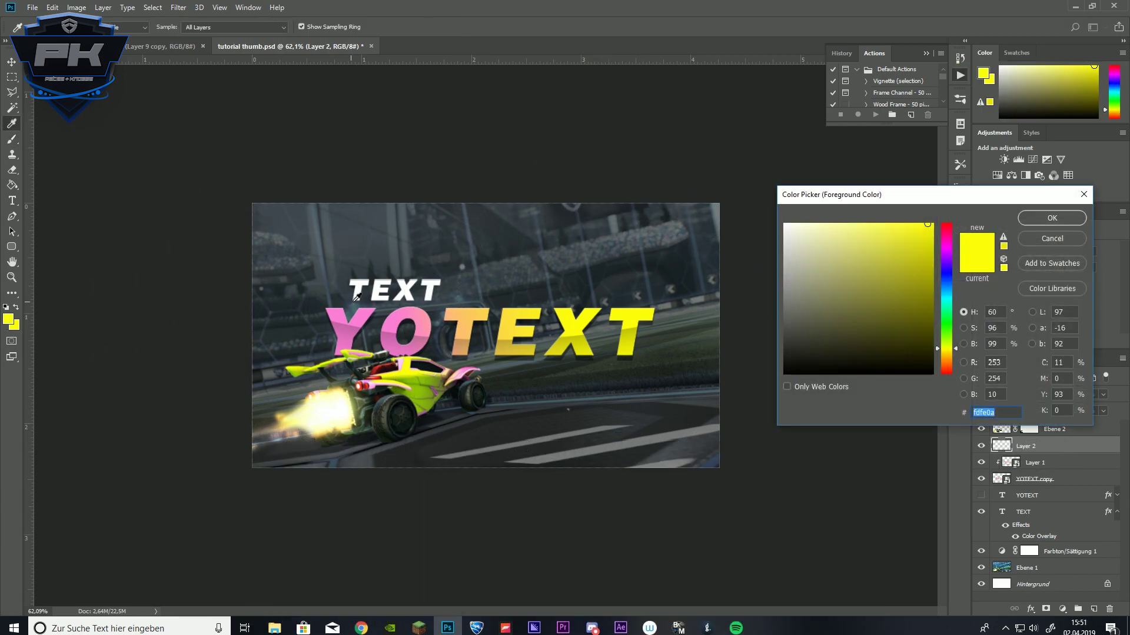
click(366, 316)
click(1052, 218)
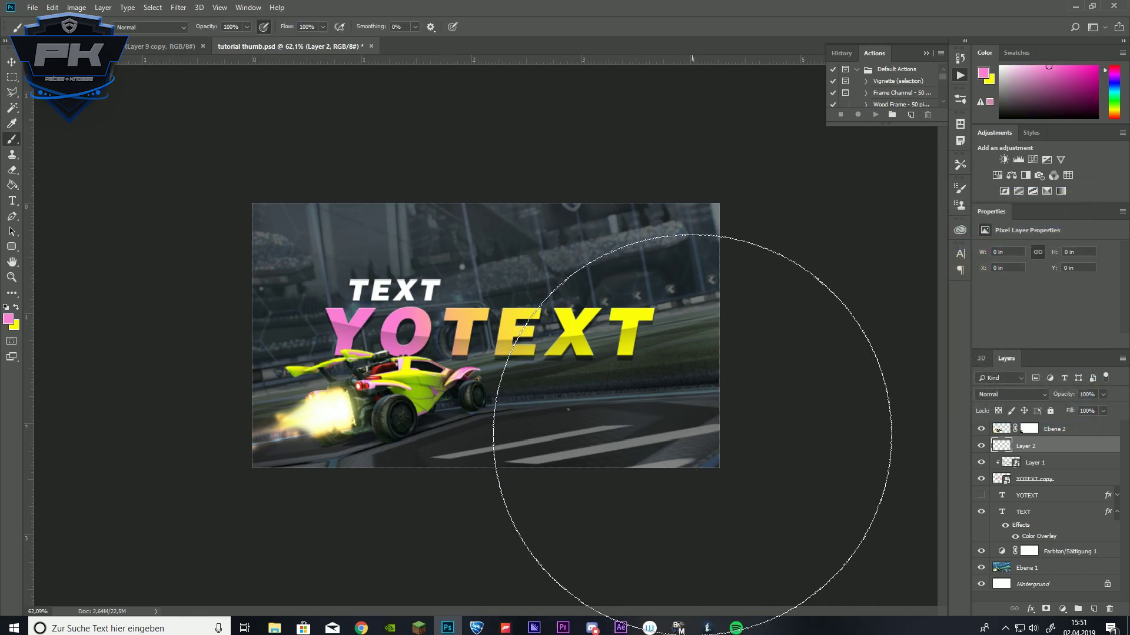
click(689, 435)
scroll(689, 436, down, 3)
scroll(595, 388, up, 4)
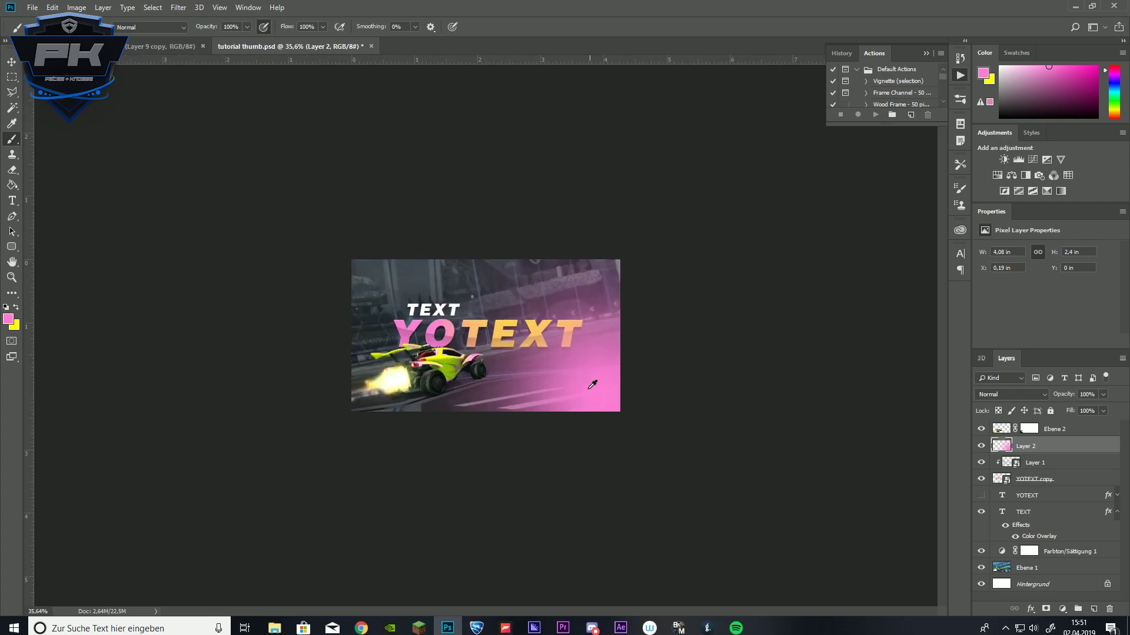
scroll(585, 385, down, 2)
scroll(610, 383, up, 3)
scroll(610, 383, down, 2)
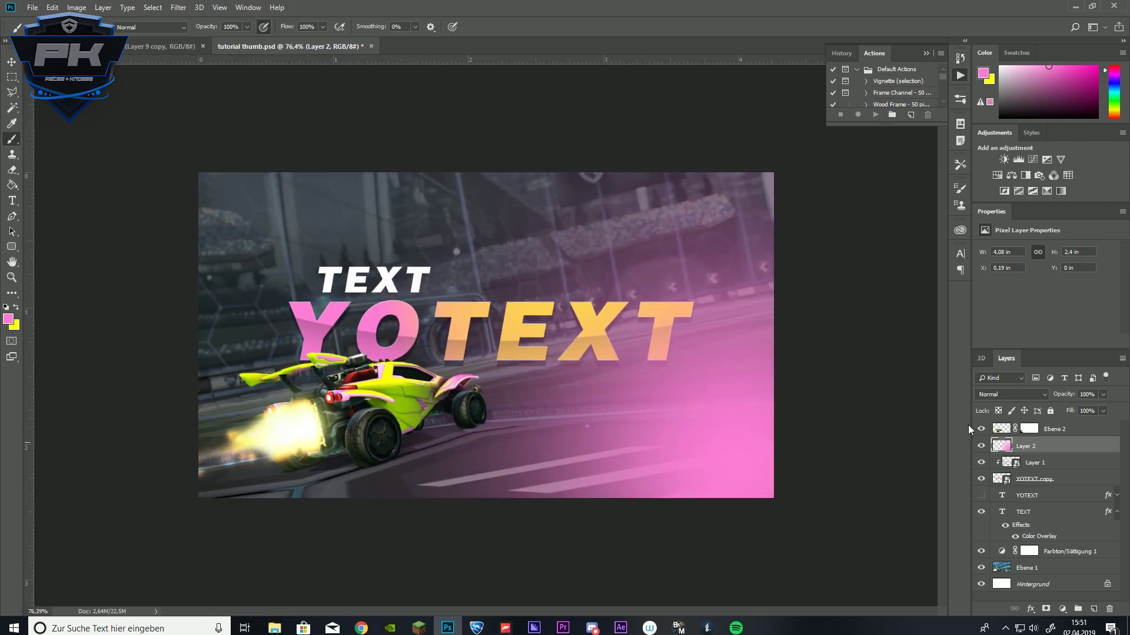
Set Layer 2's blend mode to Overlay and check the pink tint at different magnifications.
click(1000, 394)
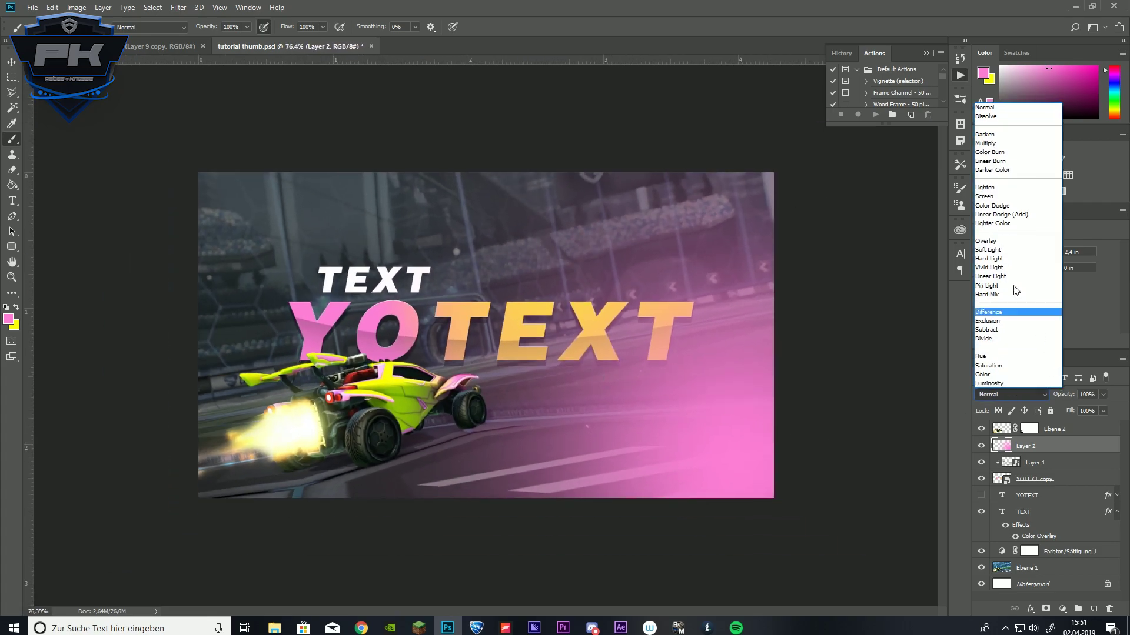
click(1009, 241)
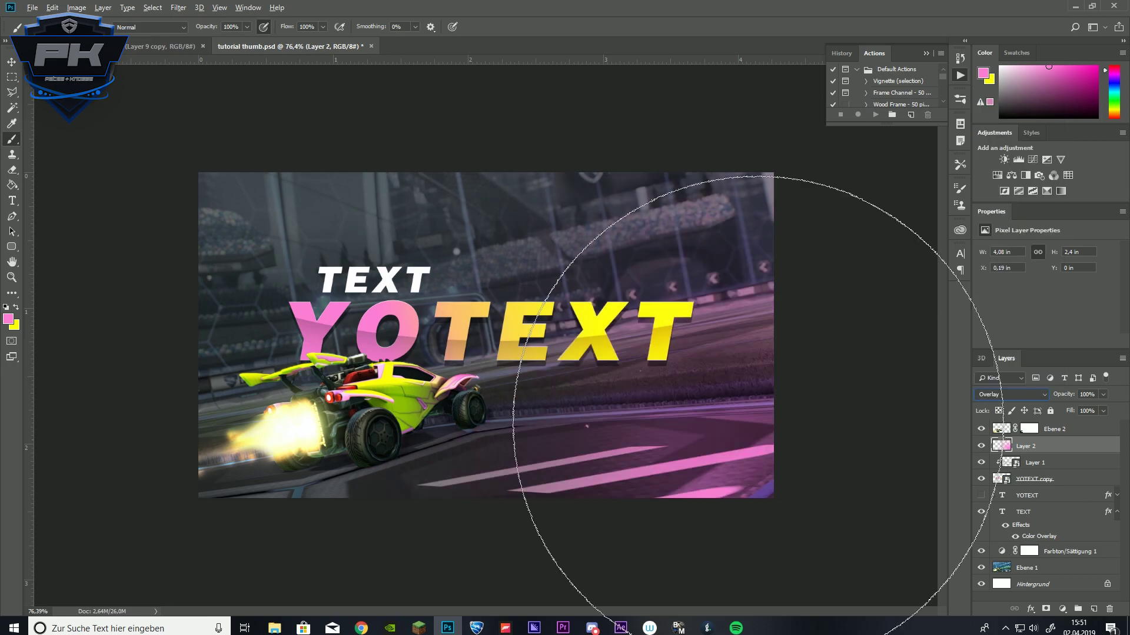
scroll(668, 352, down, 5)
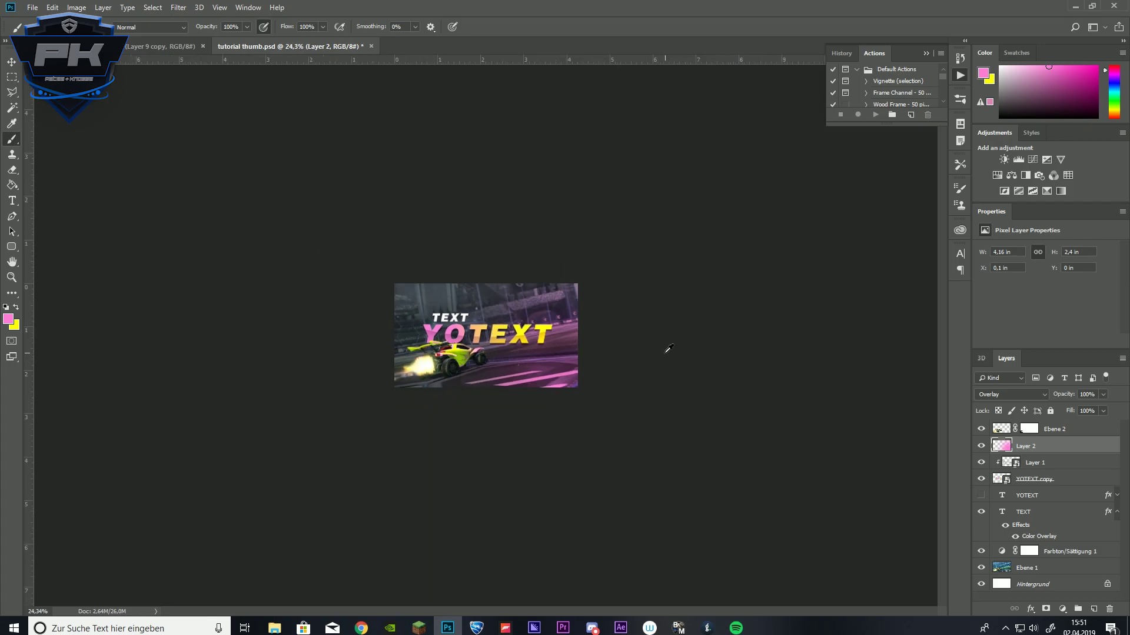
scroll(667, 352, up, 5)
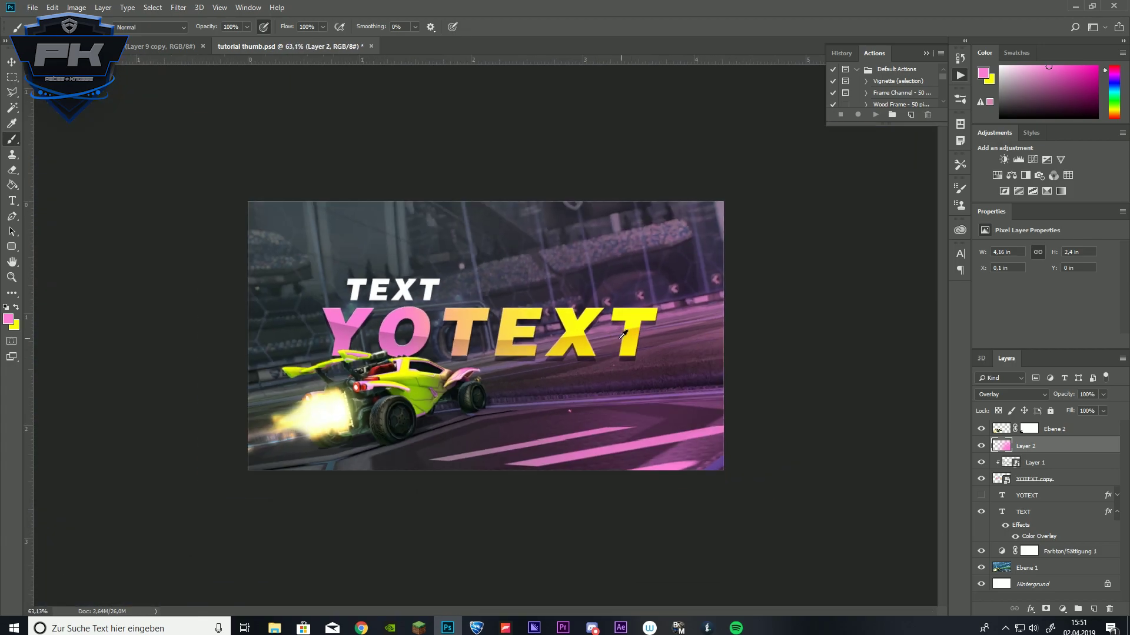
scroll(304, 208, up, 3)
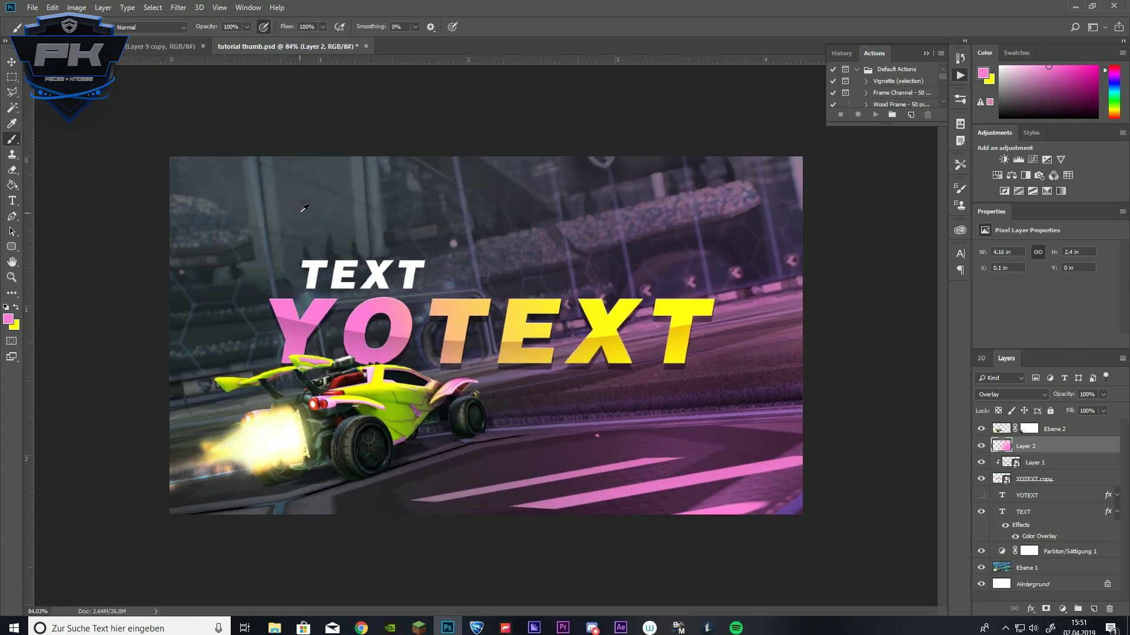
scroll(304, 208, down, 1)
Add a new layer above Layer 2 and paint a soft light-blue glow over the image's upper-left corner.
click(1093, 609)
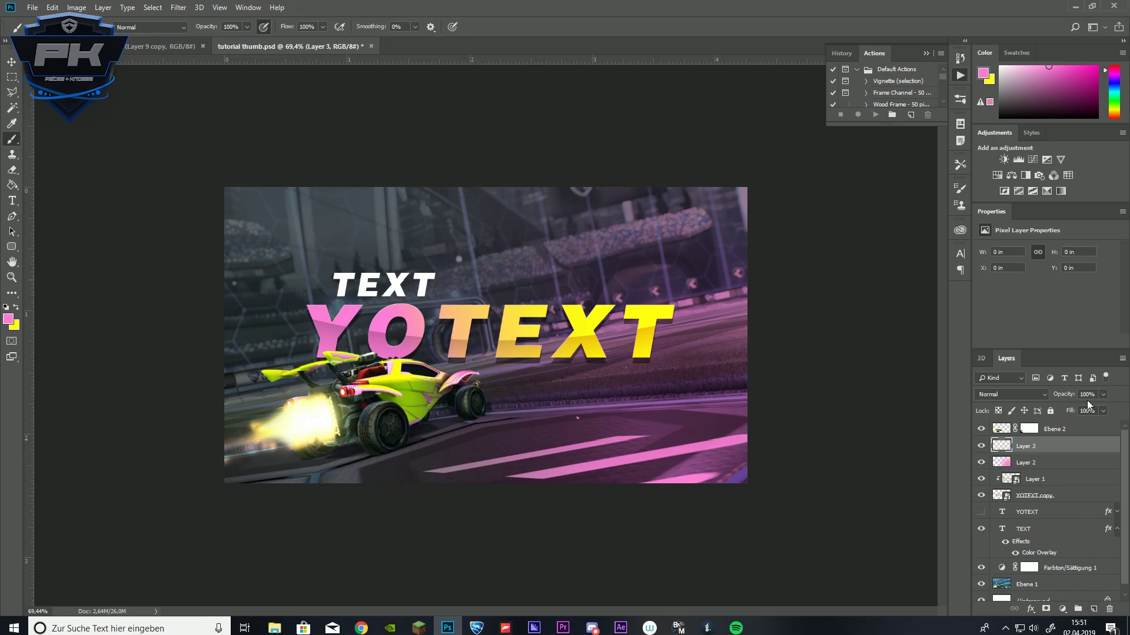
click(982, 73)
drag(947, 276, 951, 281)
click(1051, 218)
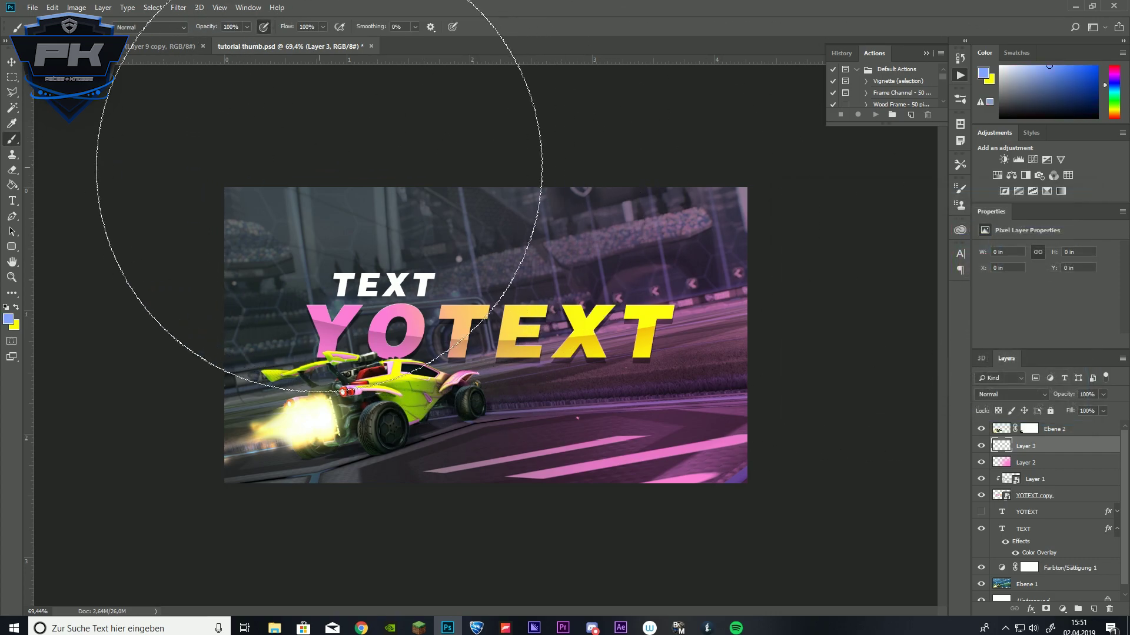
click(246, 223)
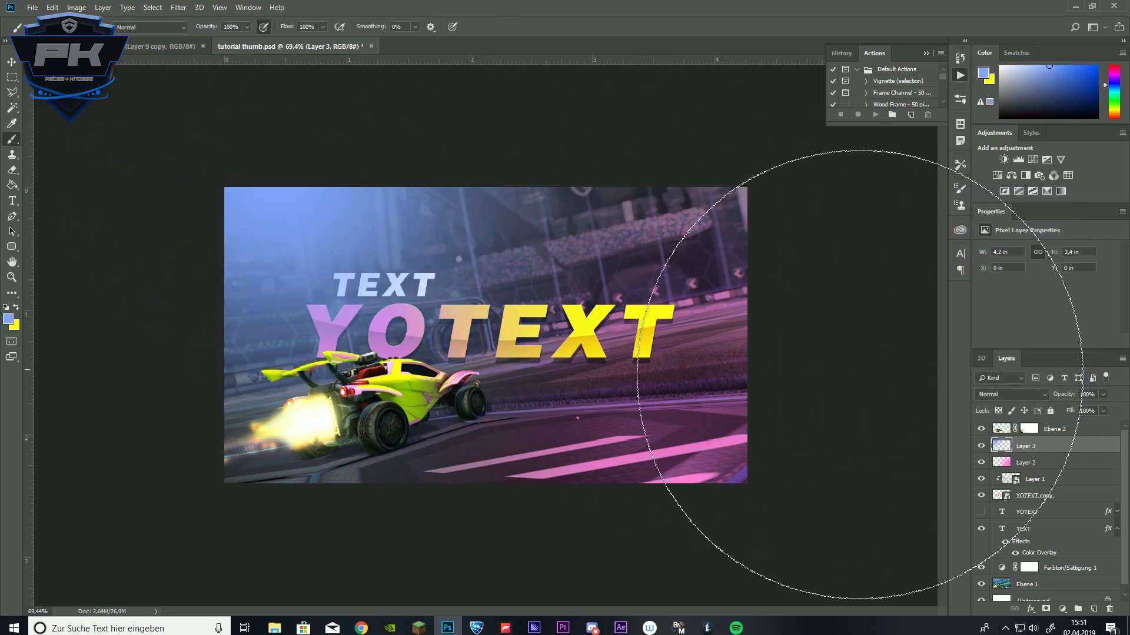
Set Layer 3's blend mode to Overlay and check the blue tint at different magnifications.
click(1009, 393)
click(1011, 243)
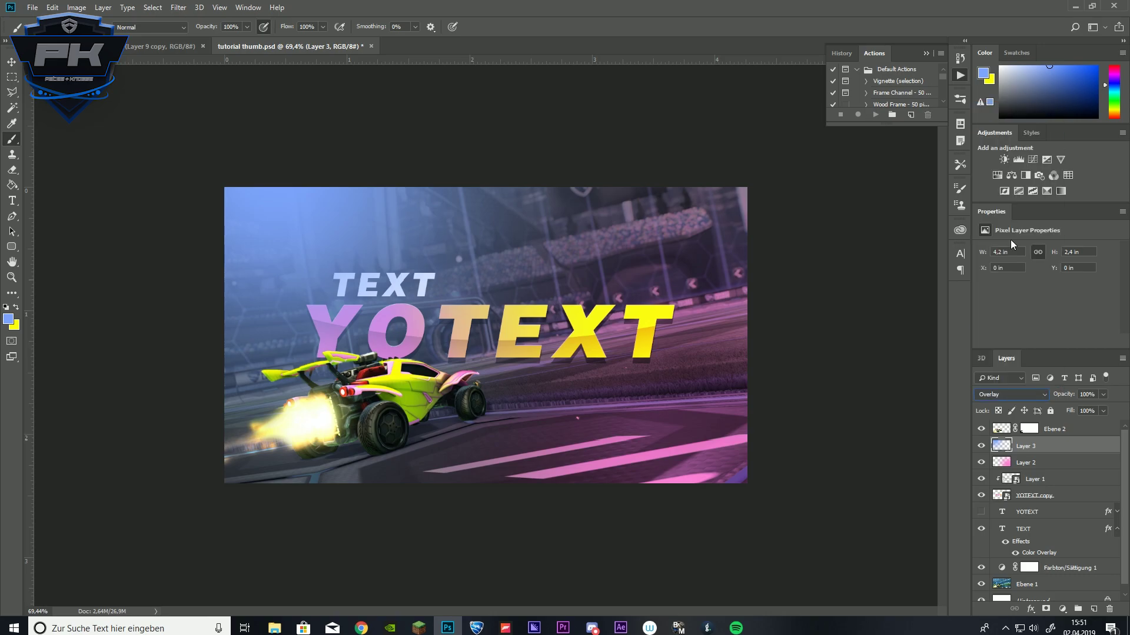
click(11, 63)
scroll(486, 336, down, 3)
scroll(486, 335, up, 5)
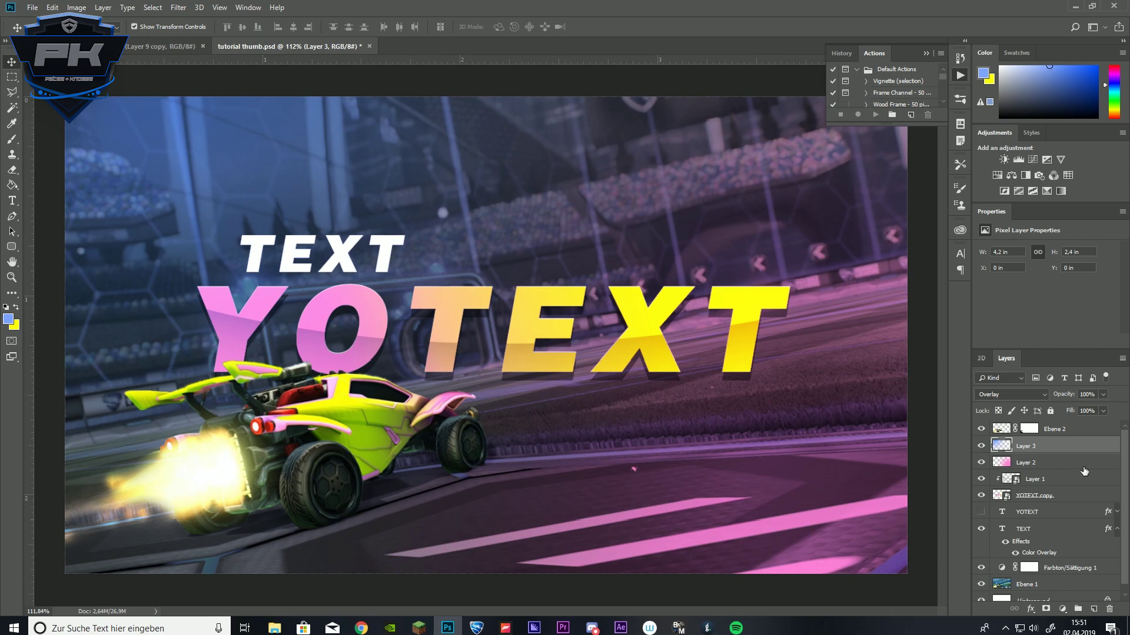
Add an empty layer above Layer 3 and set up a soft brush of 432 px with 0% hardness.
click(1094, 608)
right_click(739, 412)
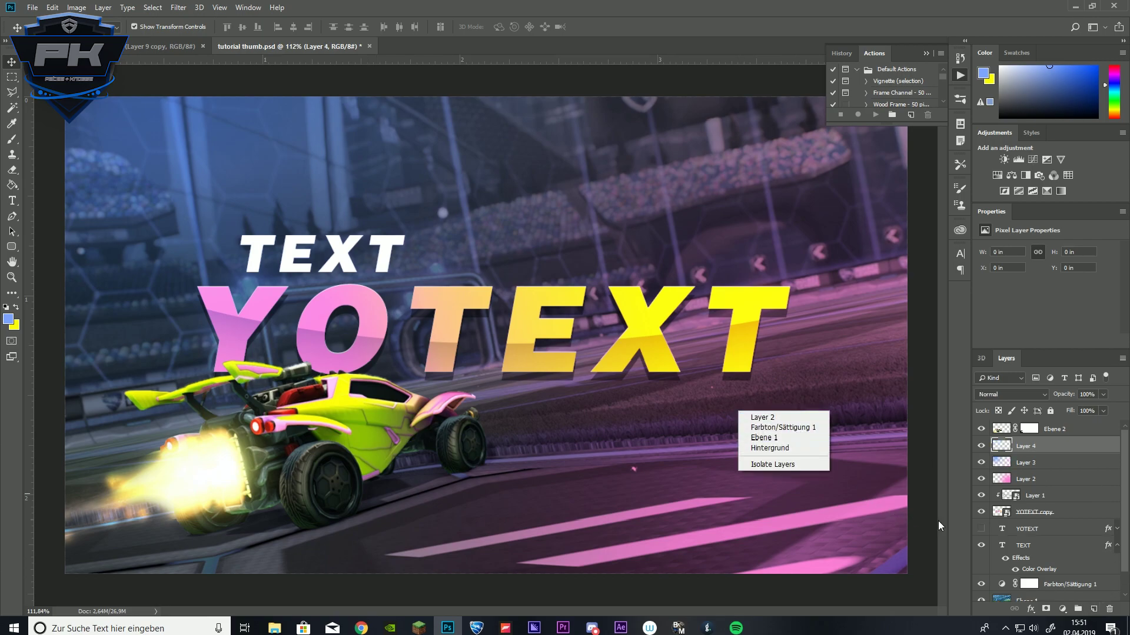
click(1045, 446)
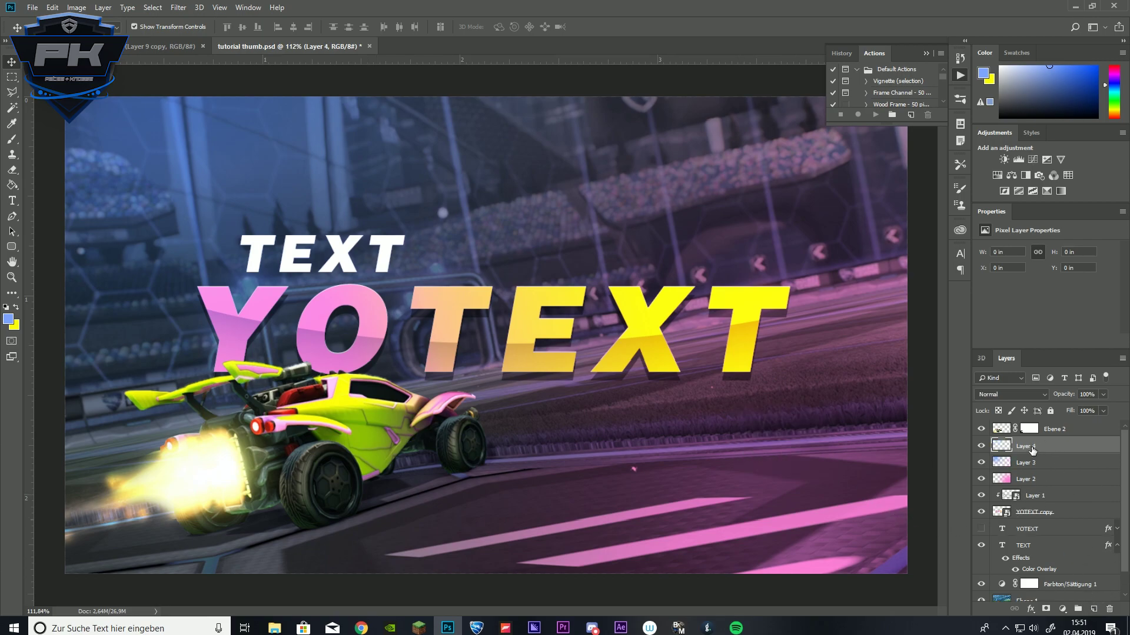
click(12, 139)
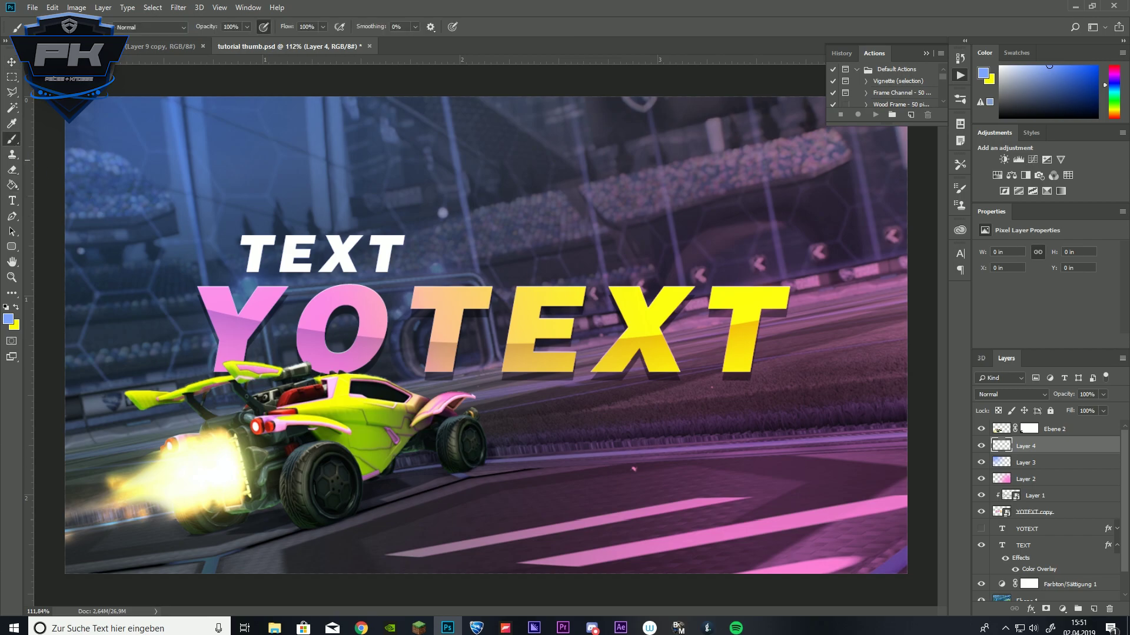
right_click(798, 350)
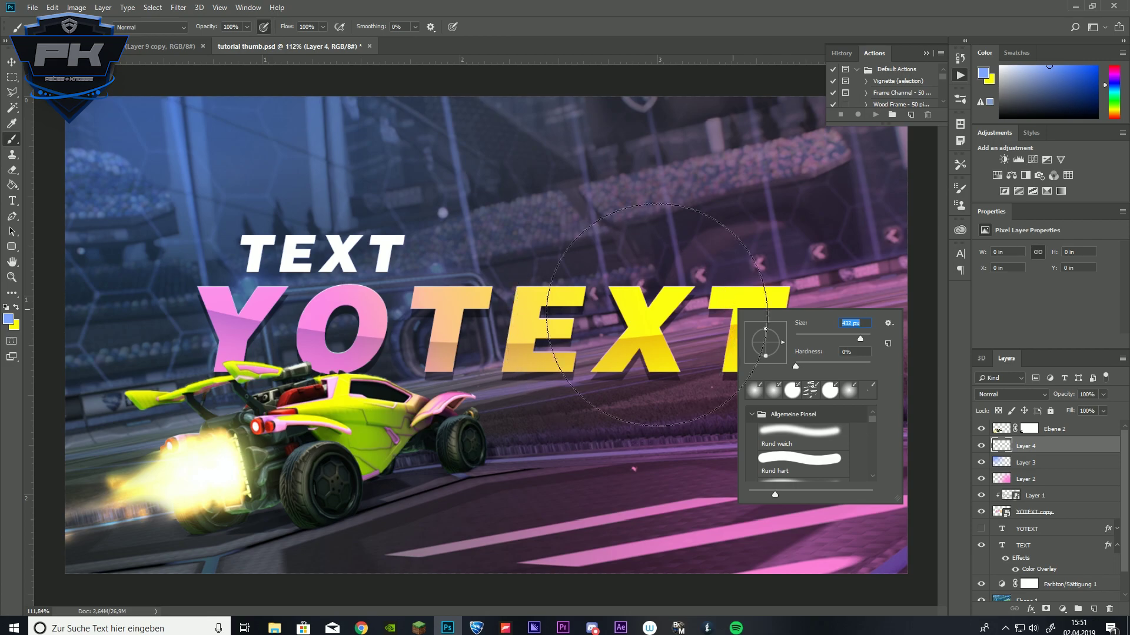
Dab two soft white (ffffff) glows over the YOTEXT title on Layer 4 and set the layer's blend mode to Overlay.
click(983, 73)
text(ffffff)
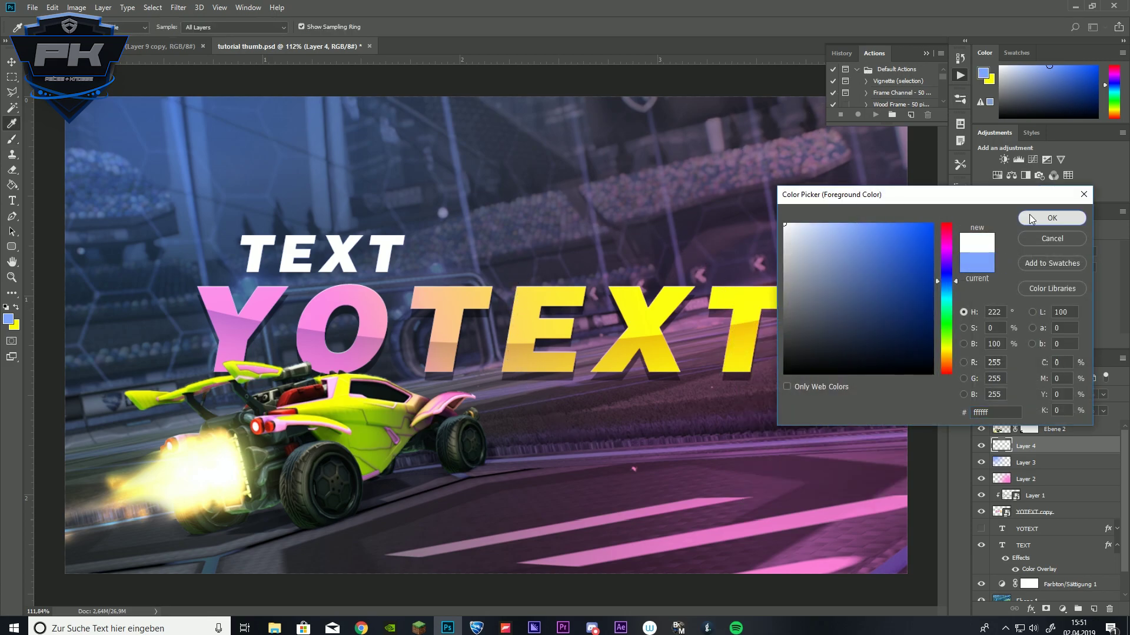
key(Return)
key(ctrl+0)
key(ctrl+plus)
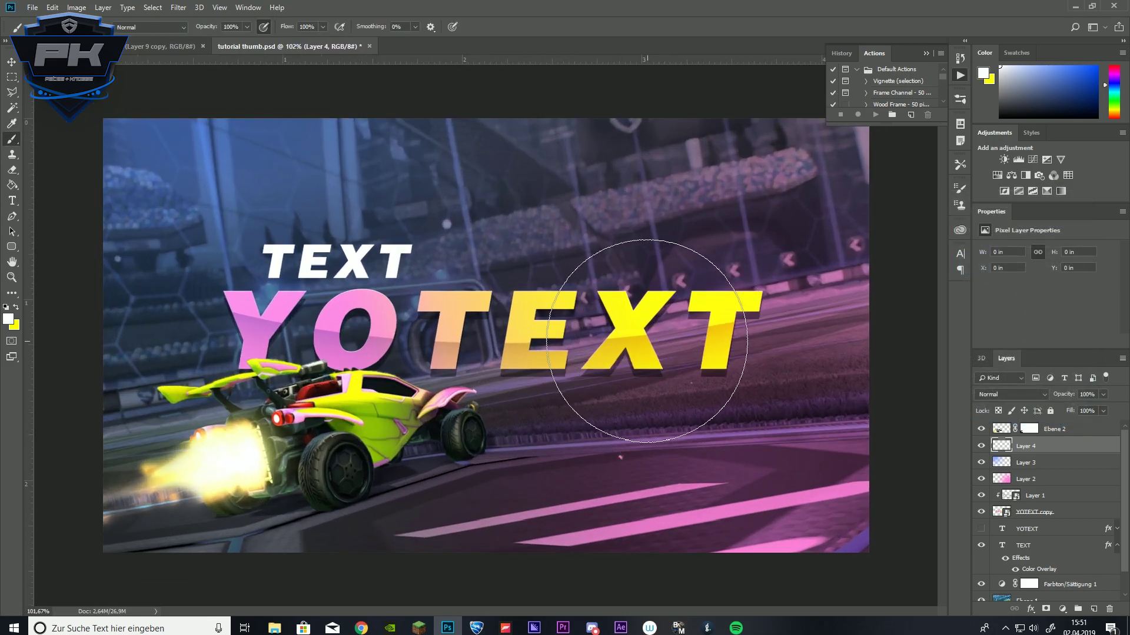
click(619, 333)
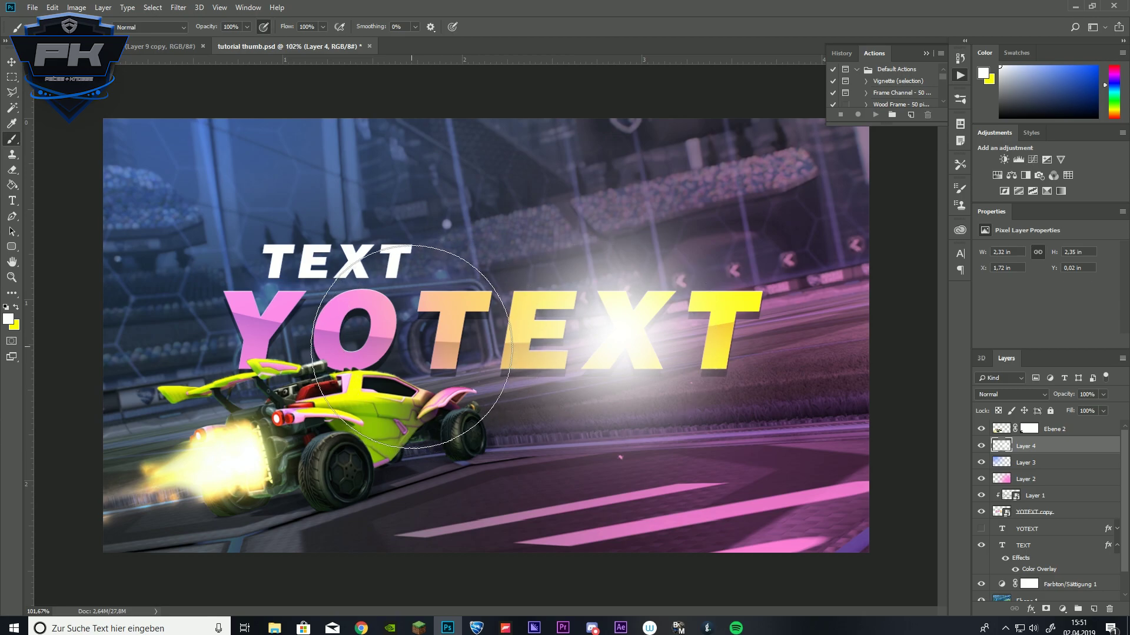
click(406, 344)
click(1010, 395)
click(1000, 242)
Move Layer 4 directly below the TEXT layer and reduce its opacity to 42%.
click(1102, 394)
drag(1075, 447, 1047, 576)
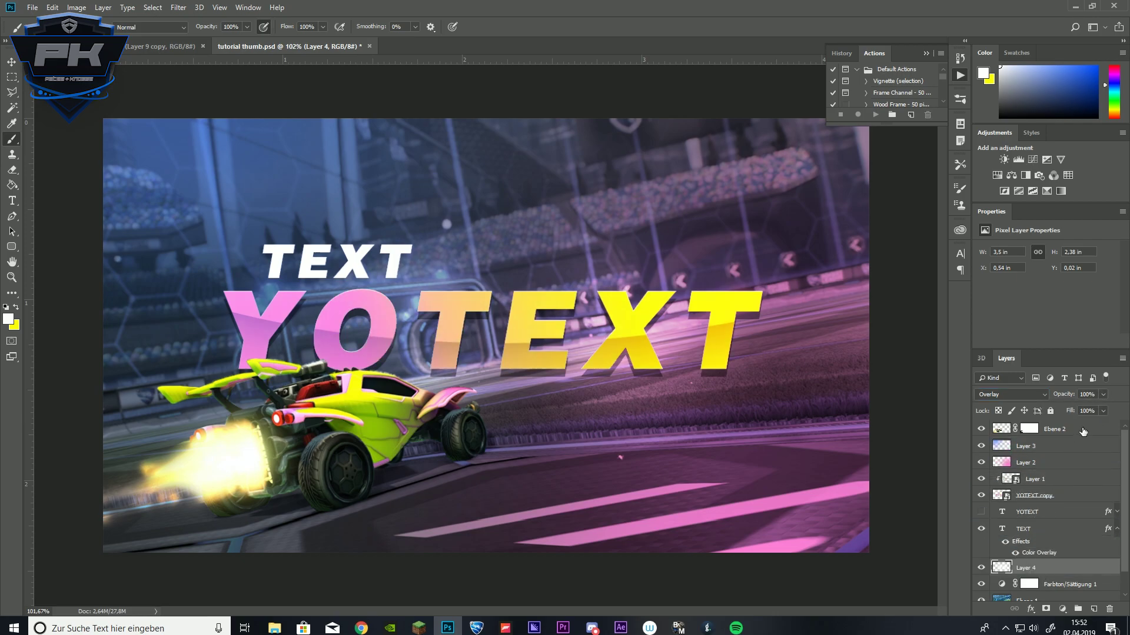
click(1104, 395)
drag(1075, 410, 1072, 410)
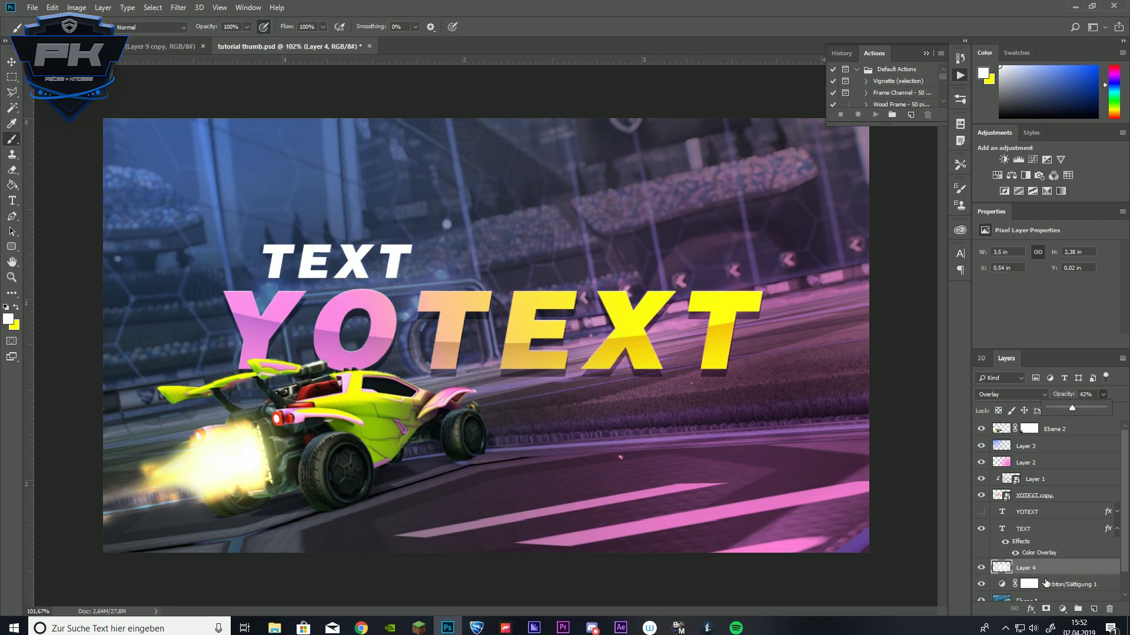
Place a duplicate of Layer 4 directly above Layer 1, with Normal blending and 12% opacity.
key(ctrl+j)
drag(1043, 568, 1048, 472)
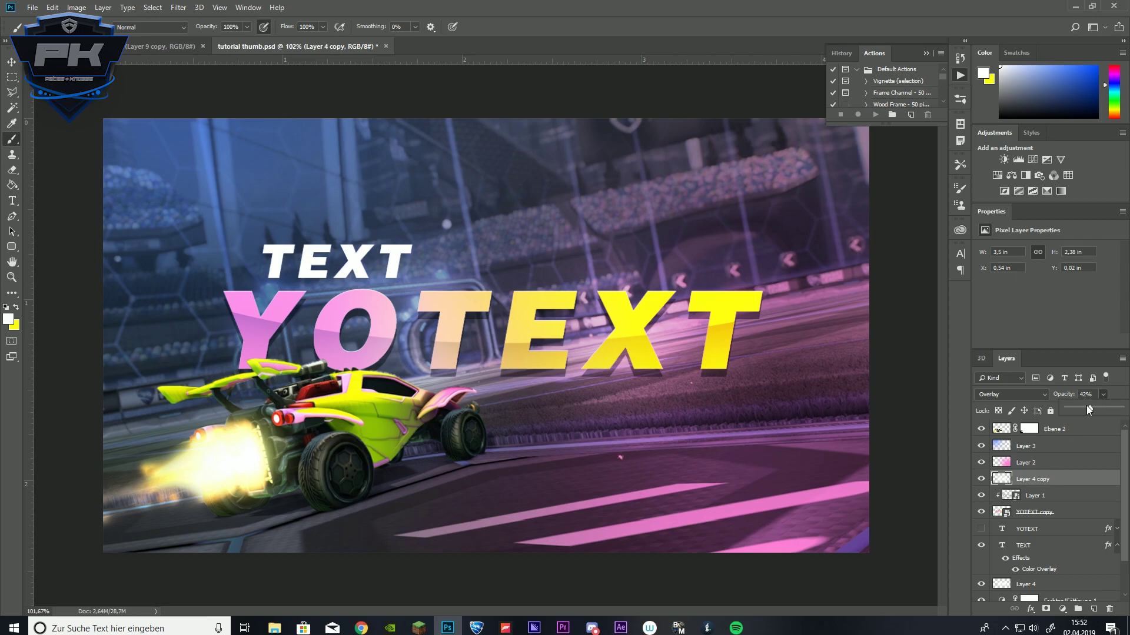
drag(1077, 407, 1073, 407)
click(1017, 395)
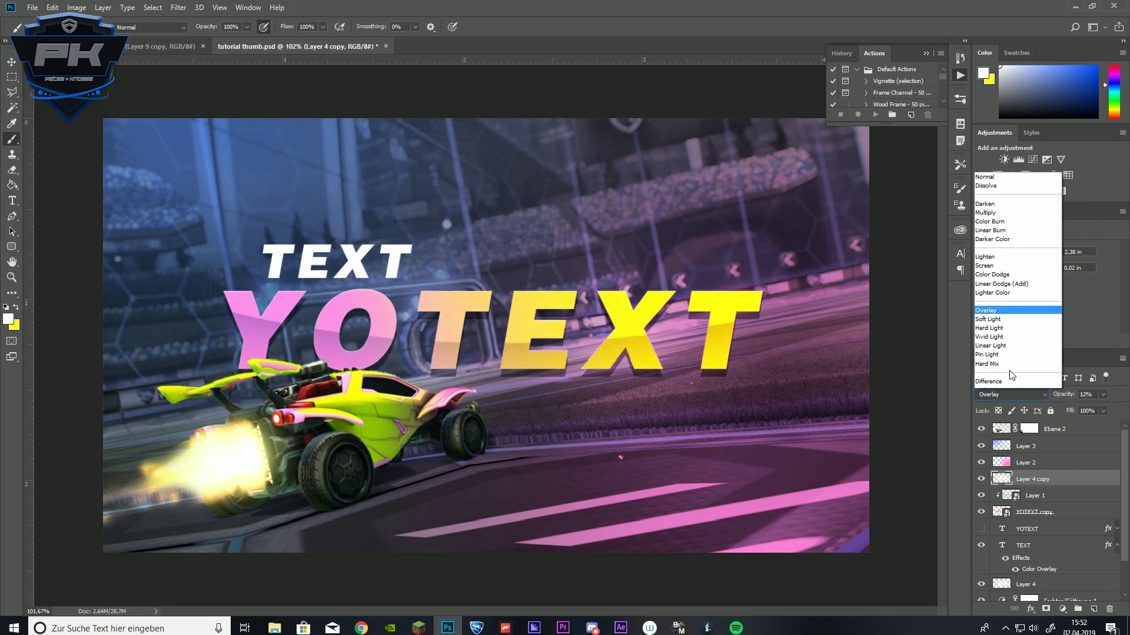
click(985, 107)
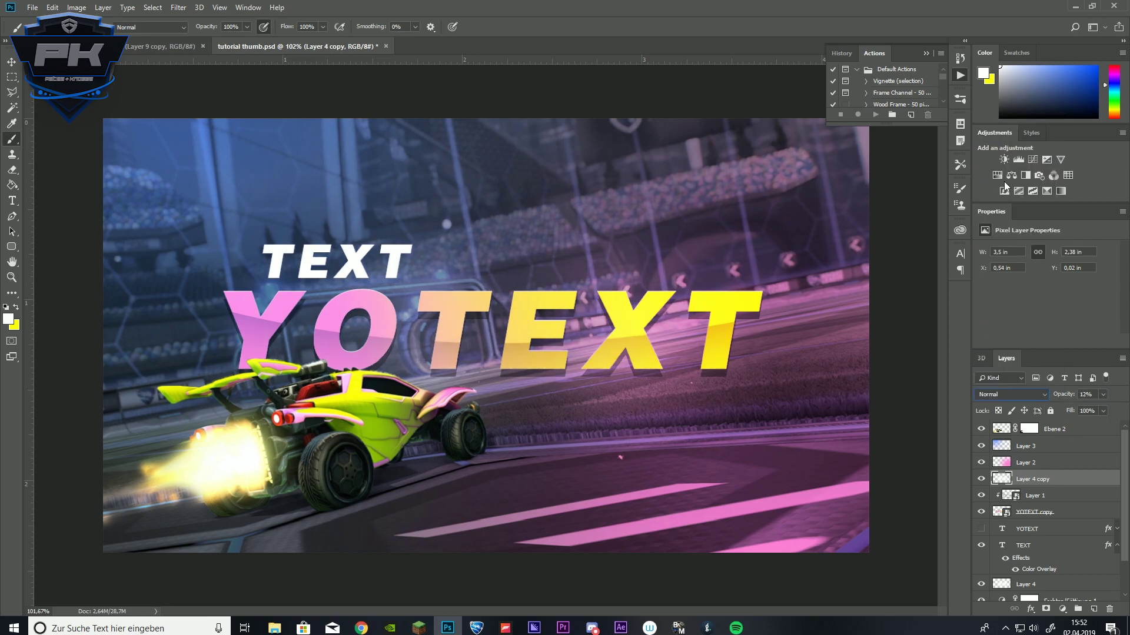
Examine the thumbnail's glows, colour tints and background dot pattern at different magnifications.
click(15, 64)
scroll(310, 219, down, 5)
scroll(312, 223, up, 2)
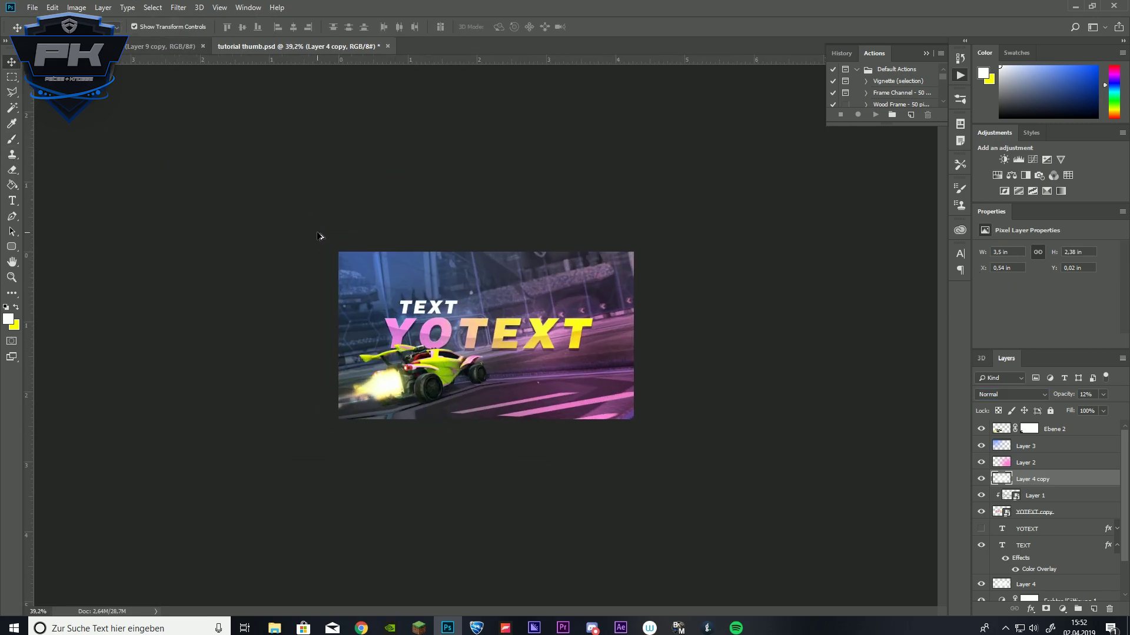
scroll(318, 236, up, 2)
scroll(638, 366, up, 2)
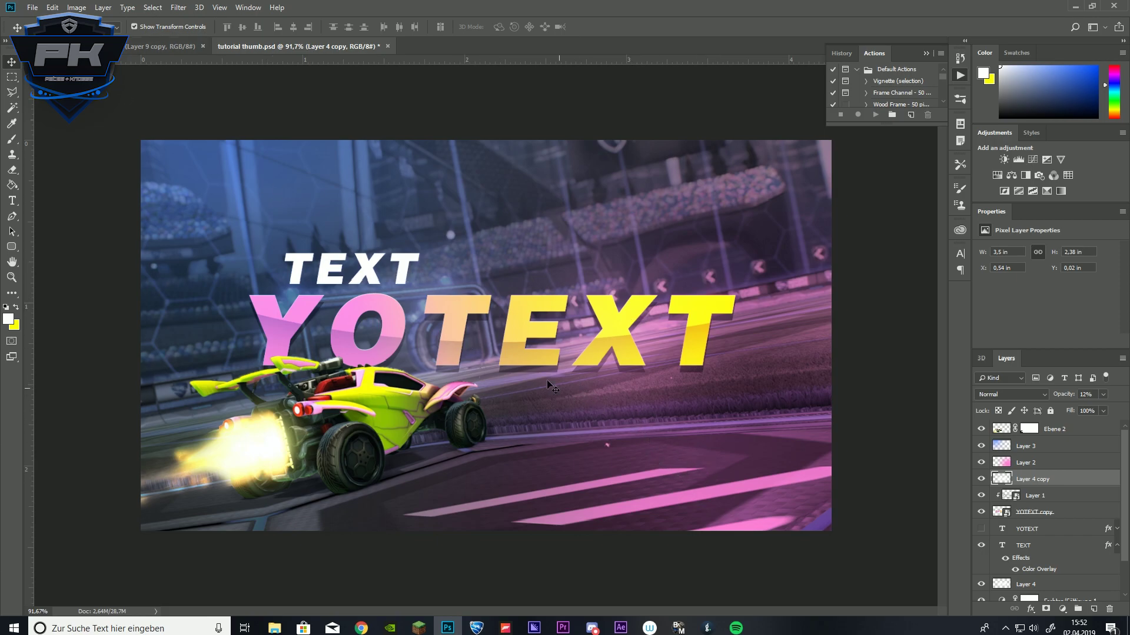
scroll(689, 447, up, 5)
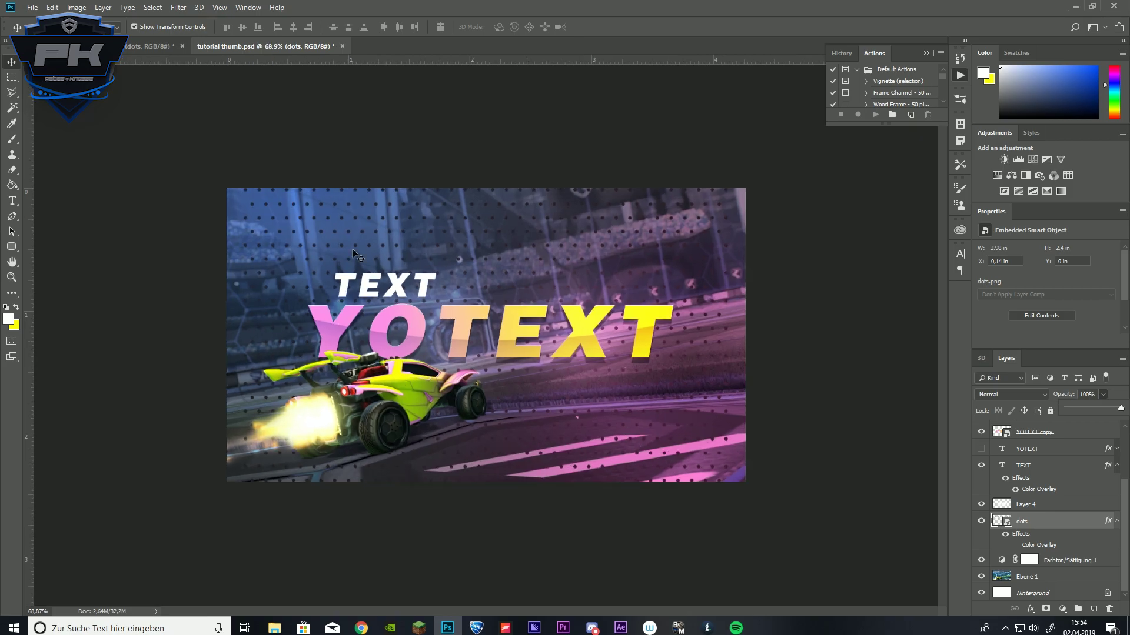
key(ctrl+plus)
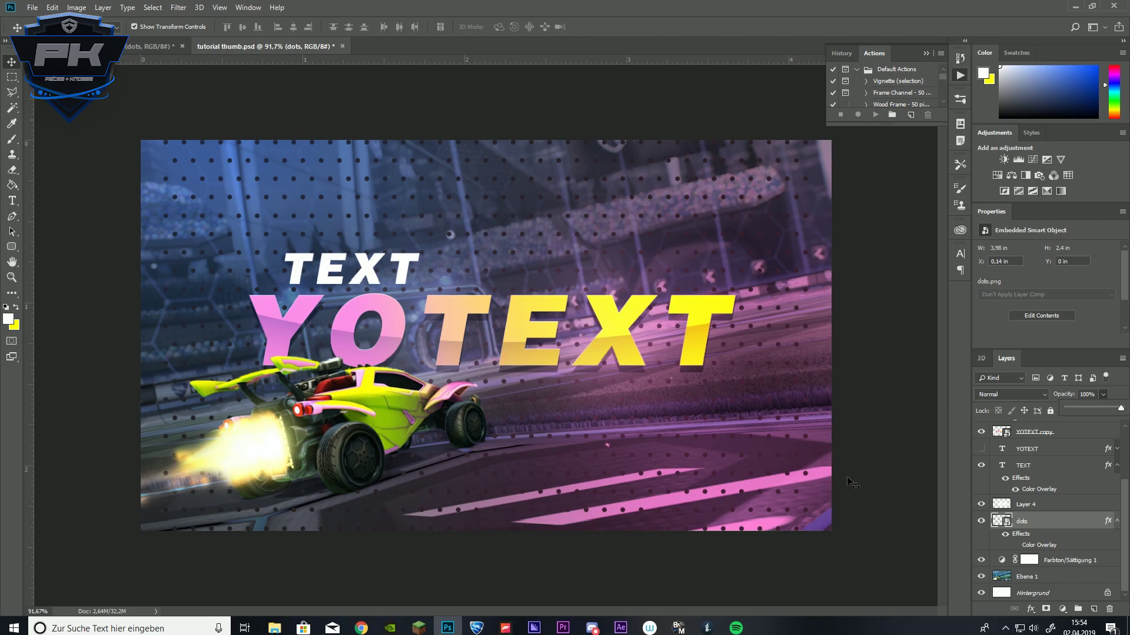
key(ctrl+plus)
scroll(792, 472, up, 1)
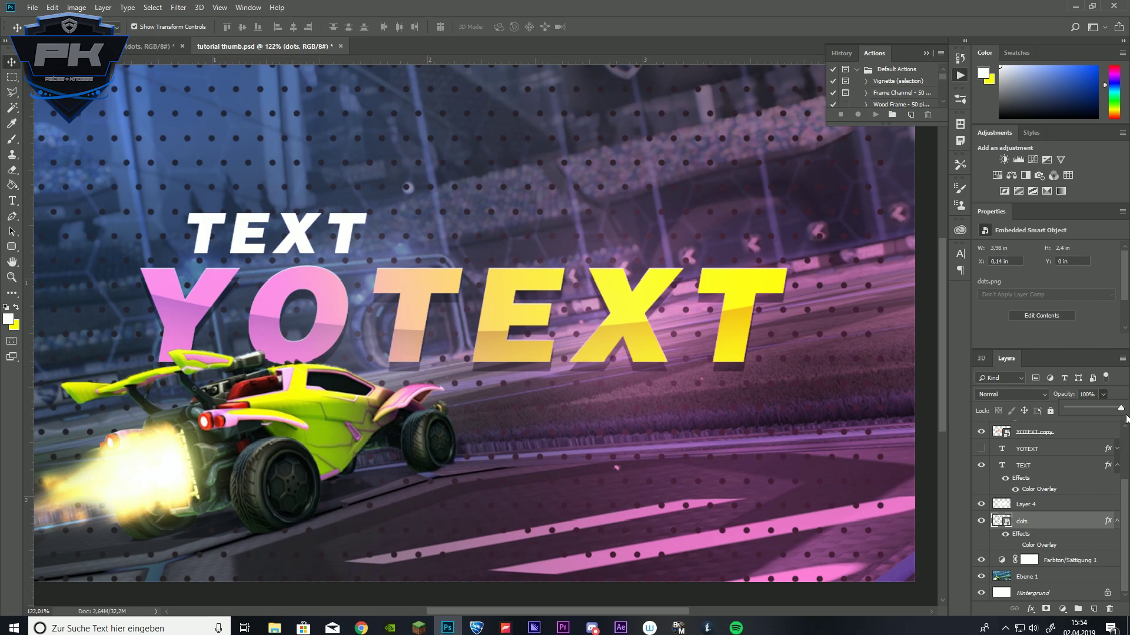
Reduce the dots layer's opacity to 50% and give it a black (000000) Color Overlay.
drag(1121, 410, 1094, 407)
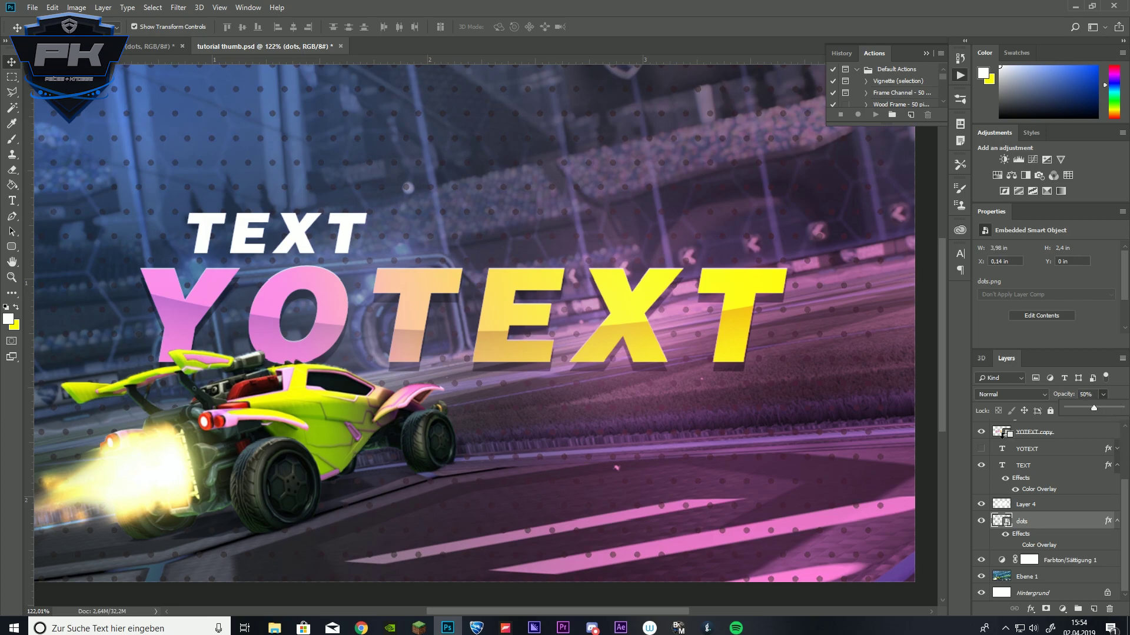
scroll(775, 456, down, 4)
scroll(485, 334, up, 2)
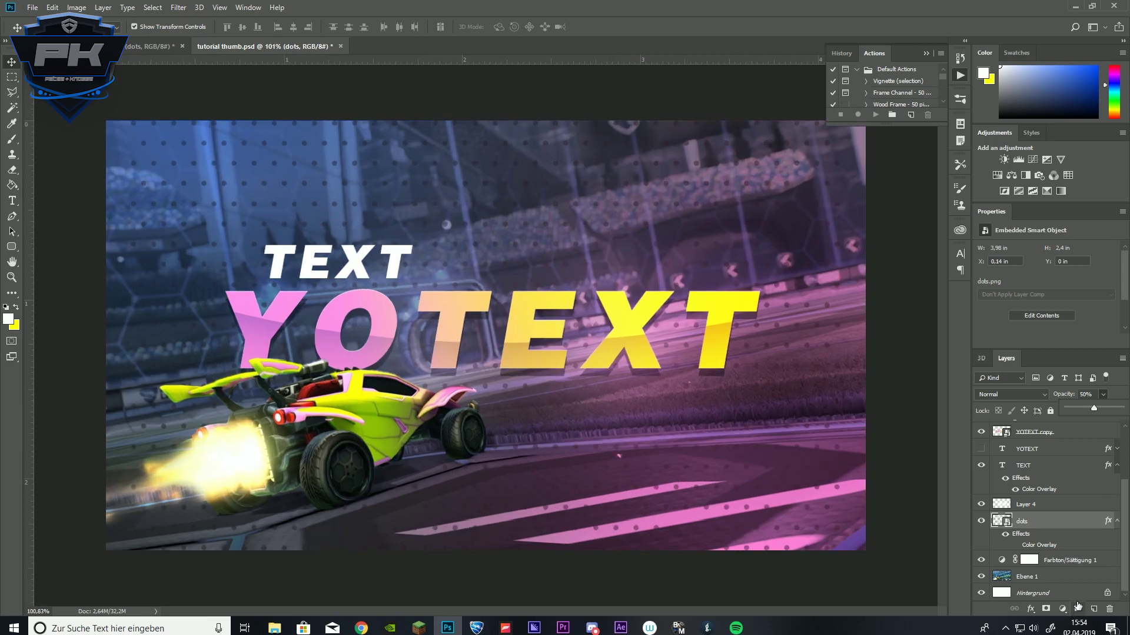
right_click(1035, 523)
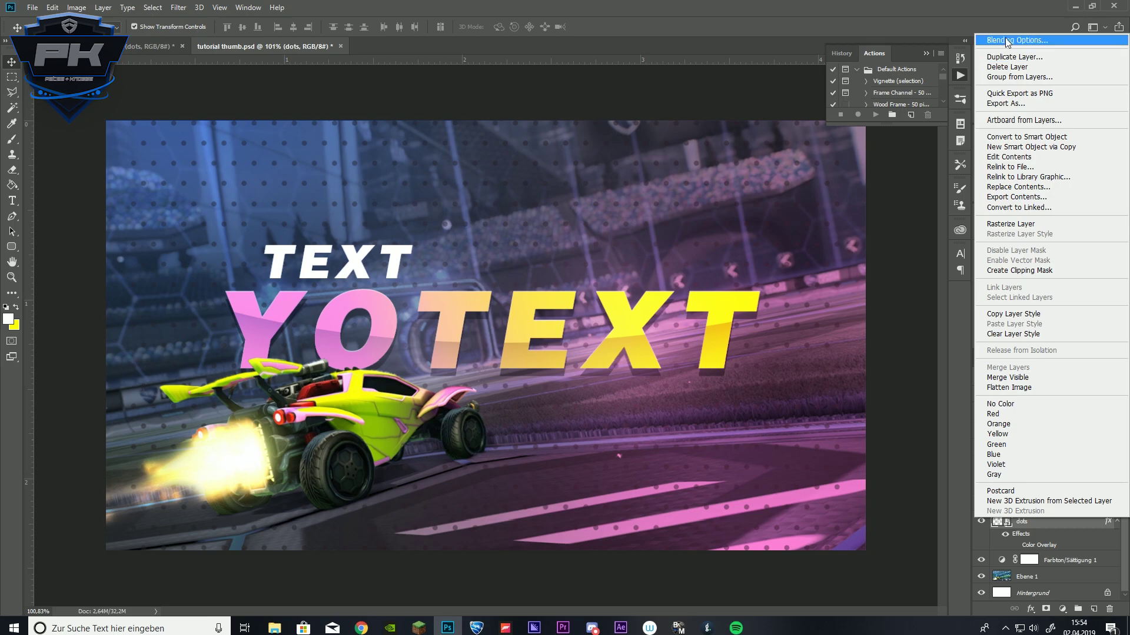
click(1016, 40)
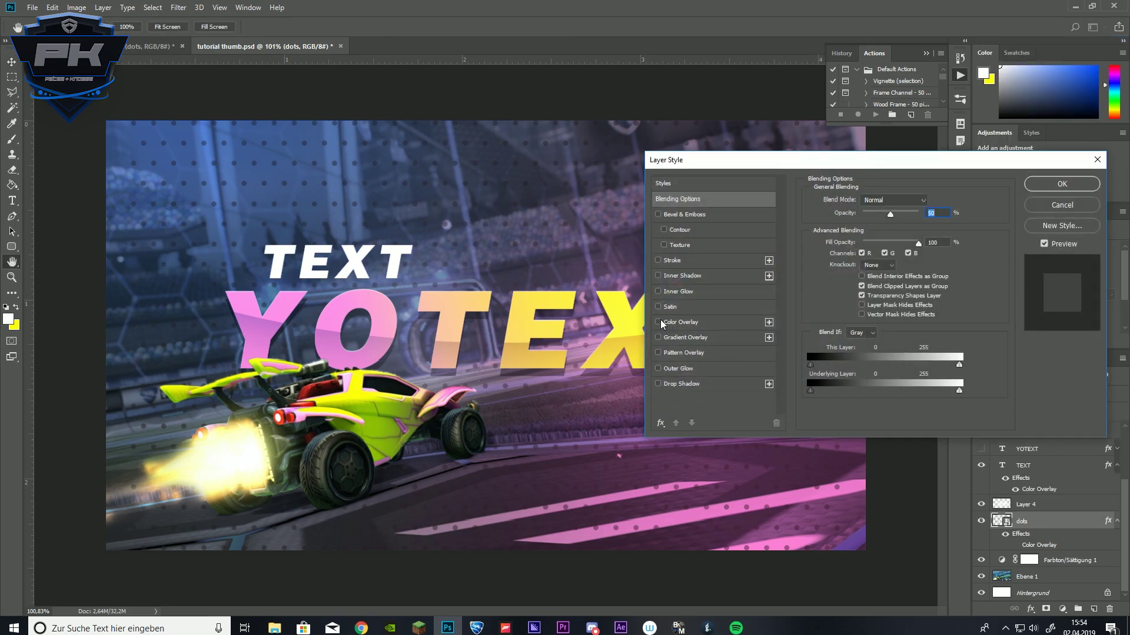
click(681, 322)
click(924, 201)
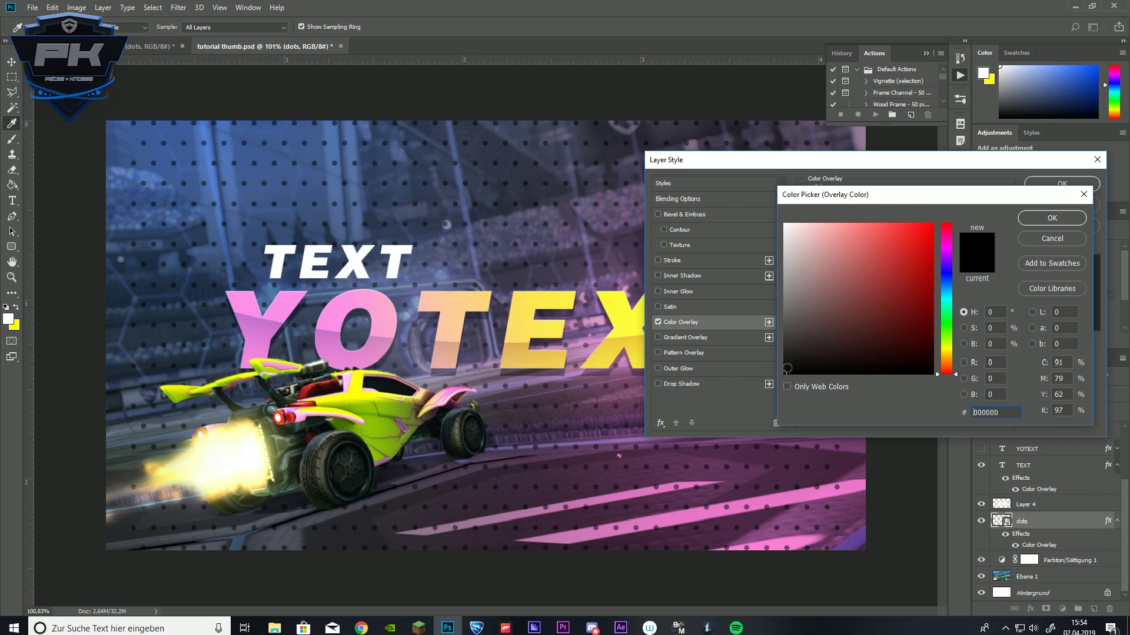
click(1039, 219)
key(Return)
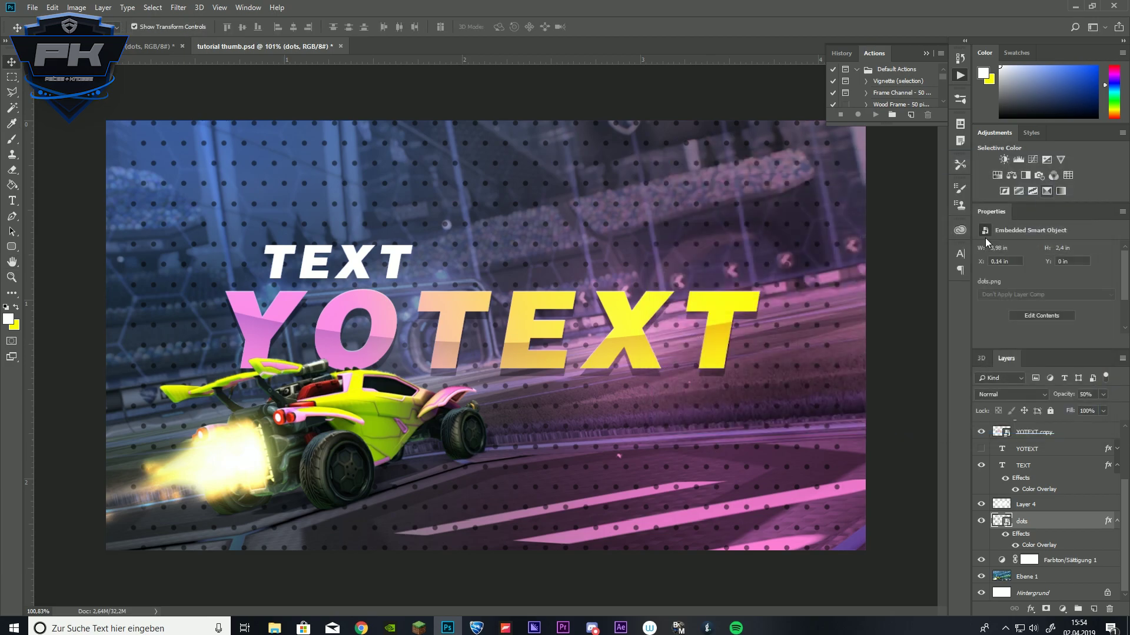
Add a layer mask to the dots layer and brush black over its outer areas, keeping dots only around the title.
key(ctrl+0)
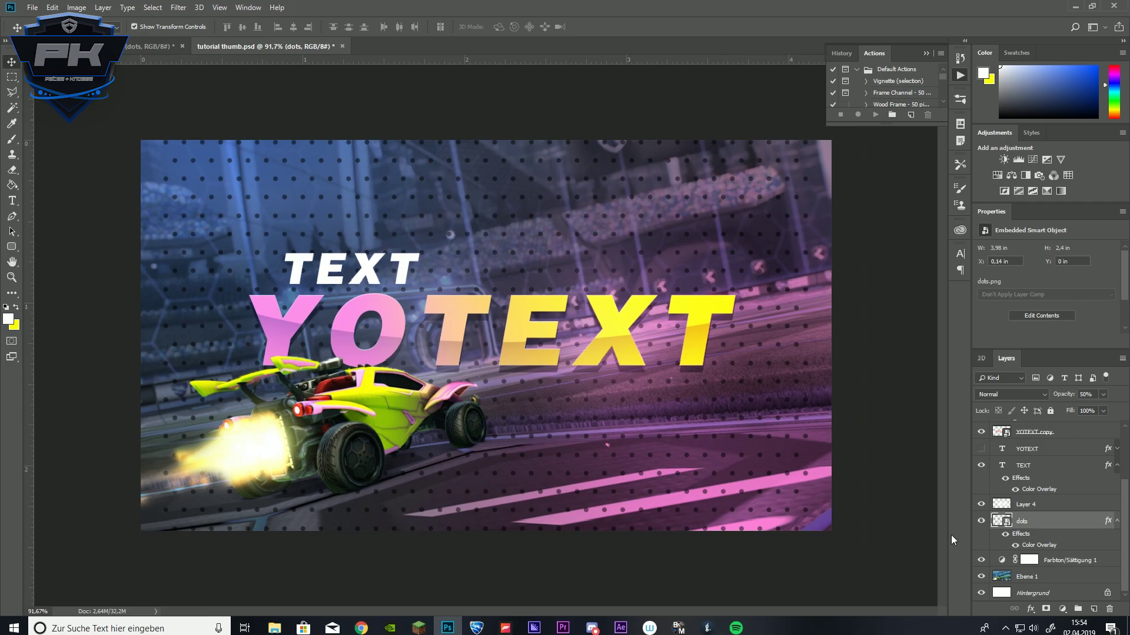
click(1046, 609)
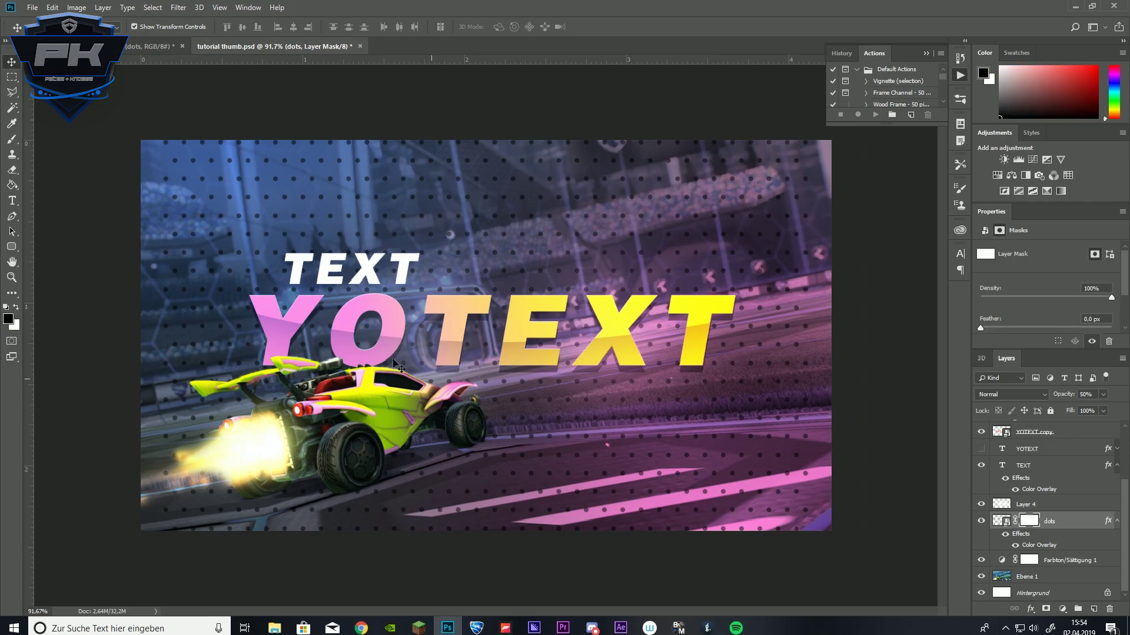
click(12, 139)
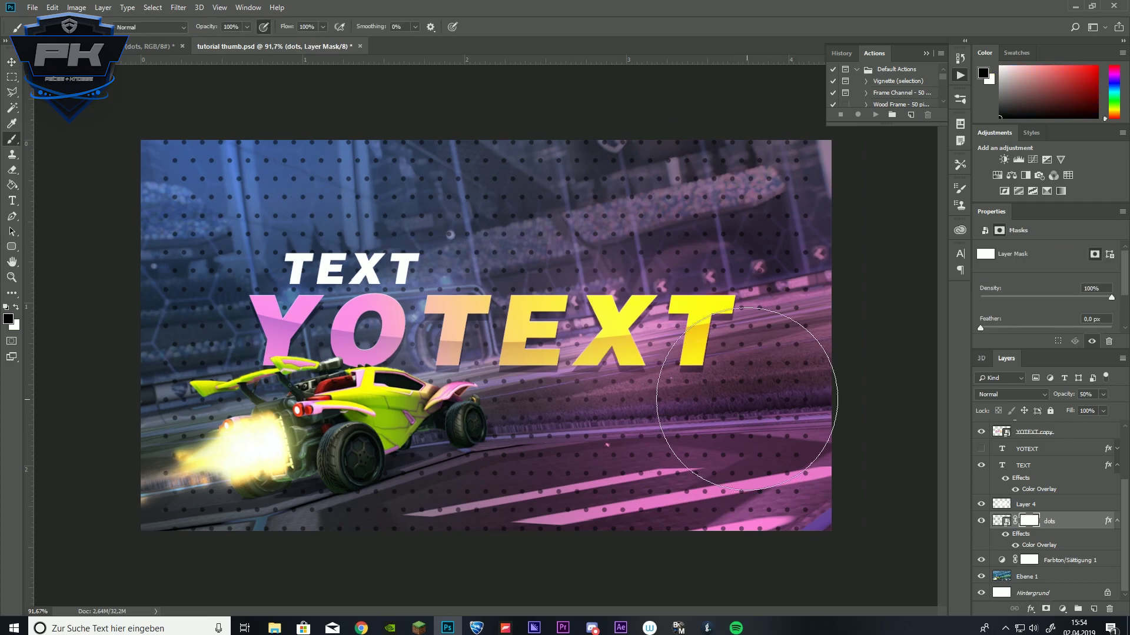
scroll(323, 156, down, 2)
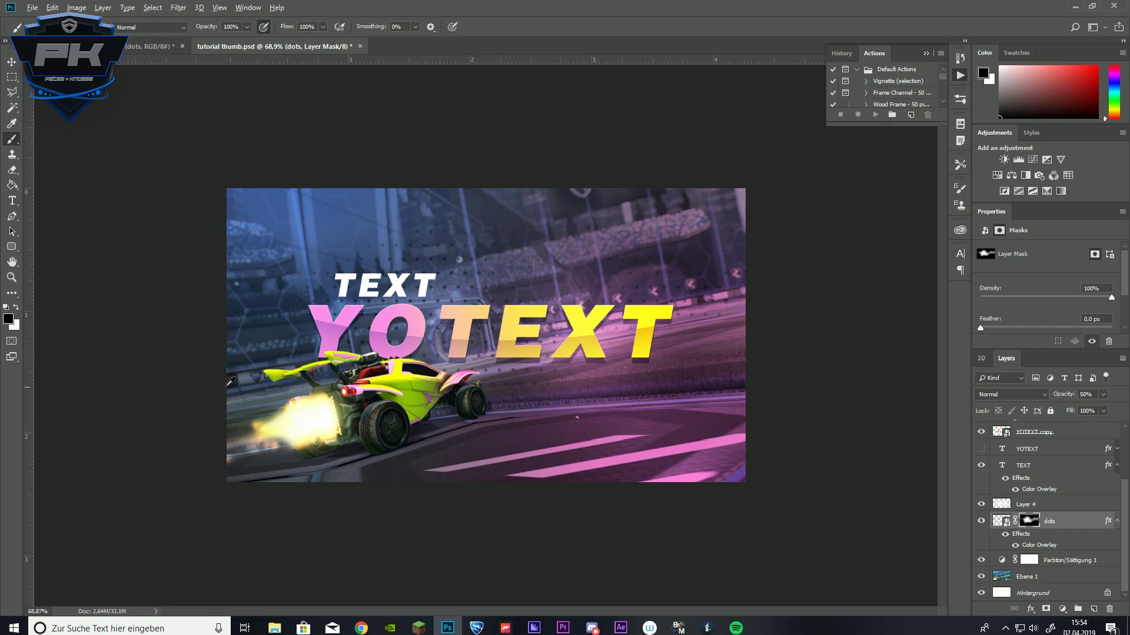
Raise the masked dots layer's opacity to 65%.
key(ctrl+1)
click(1105, 396)
drag(1102, 404, 1103, 406)
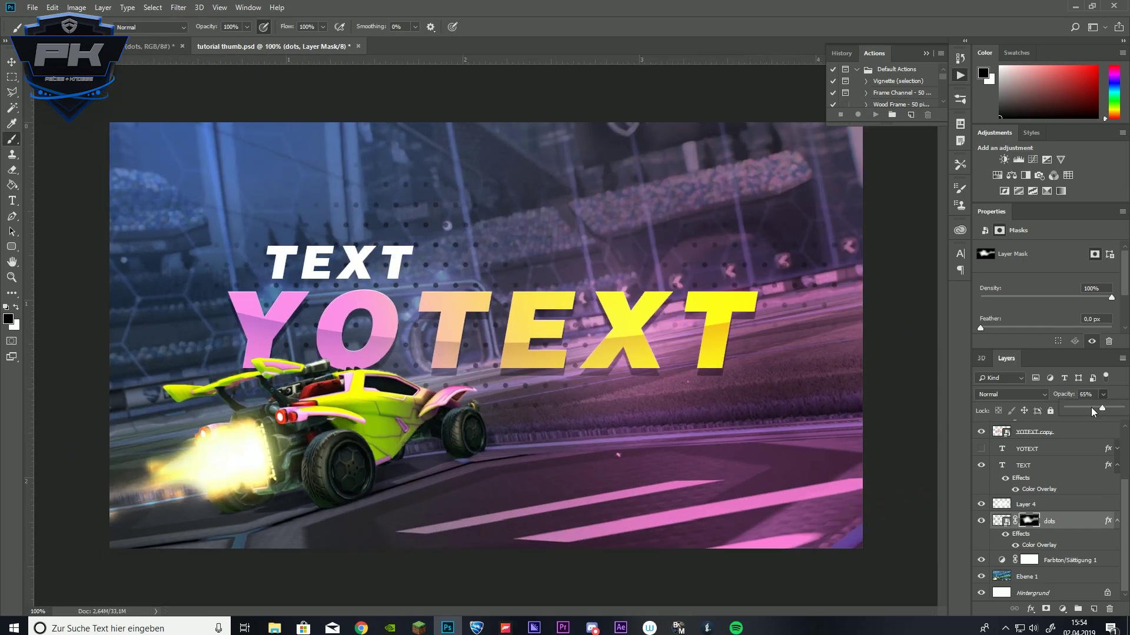
Examine the whole thumbnail at small and large magnifications, checking the title, car, lighting and masked dots.
scroll(641, 388, down, 5)
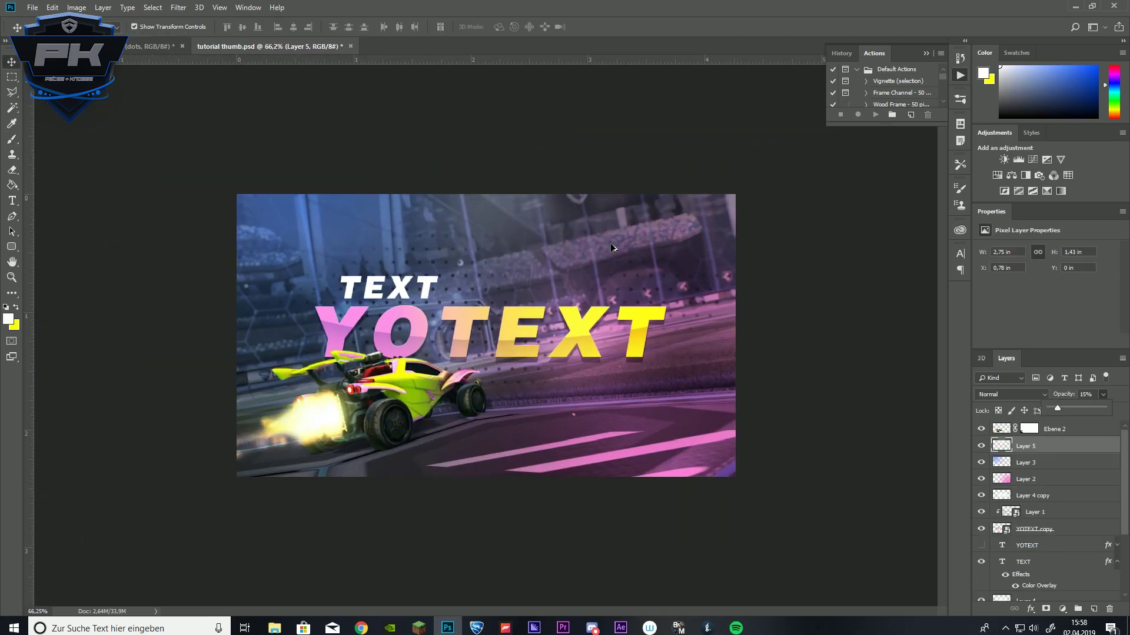
scroll(613, 245, up, 2)
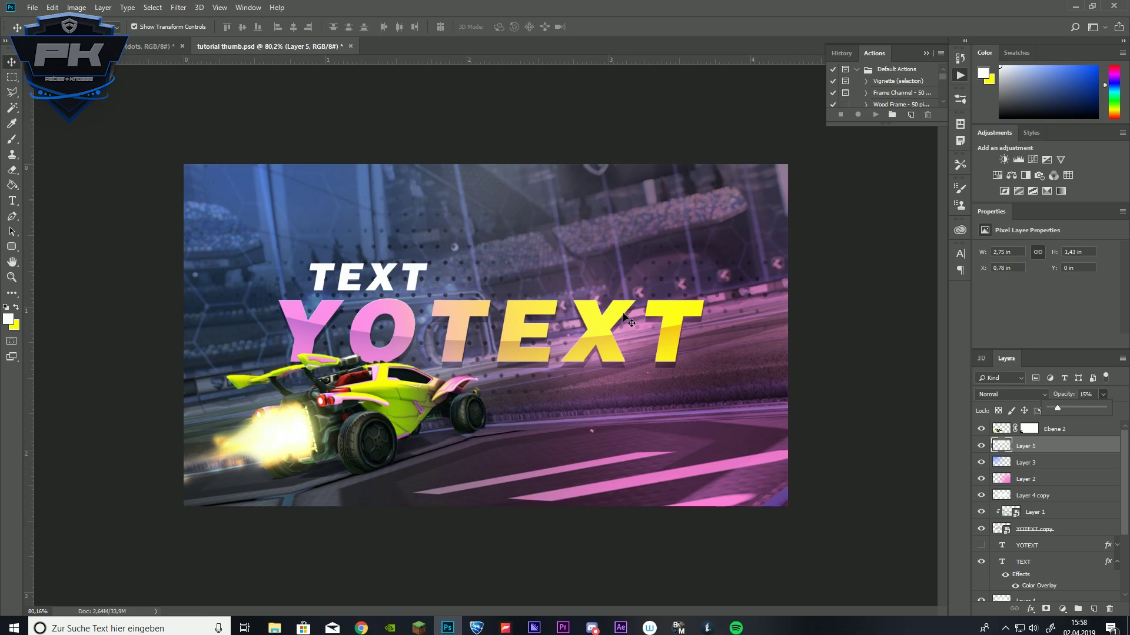
scroll(584, 404, down, 5)
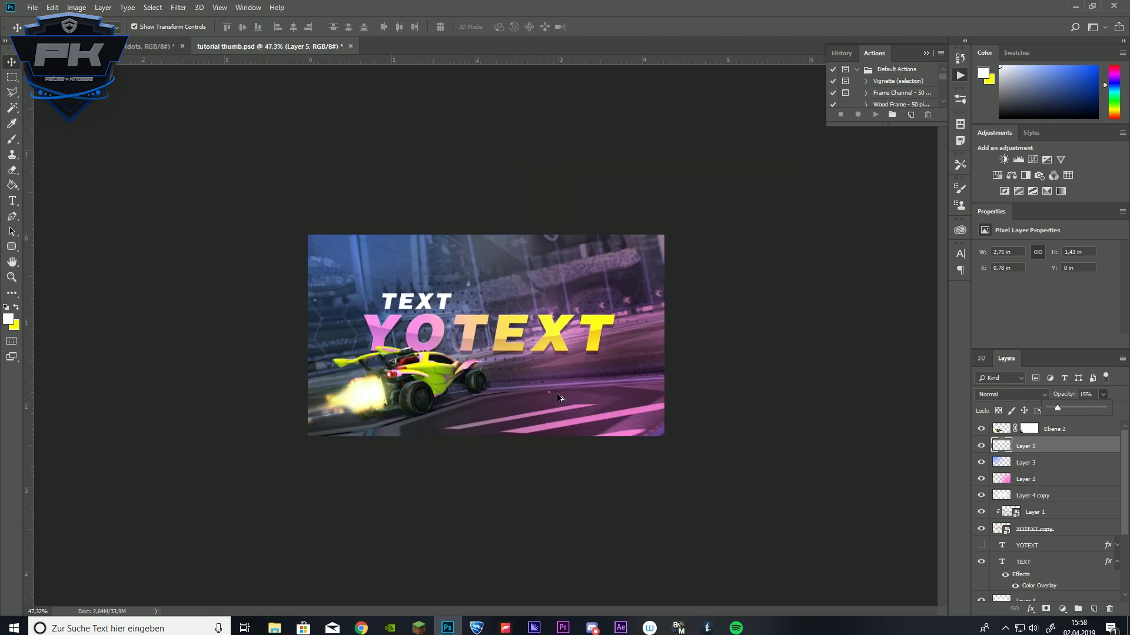
scroll(547, 385, up, 5)
scroll(539, 376, up, 2)
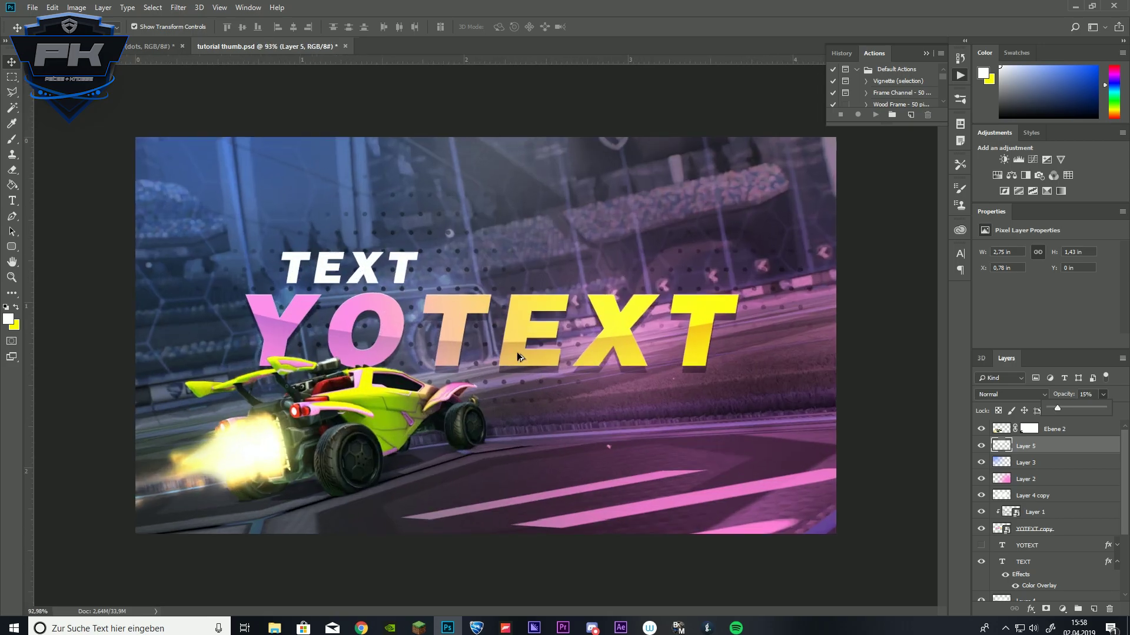
scroll(513, 349, down, 5)
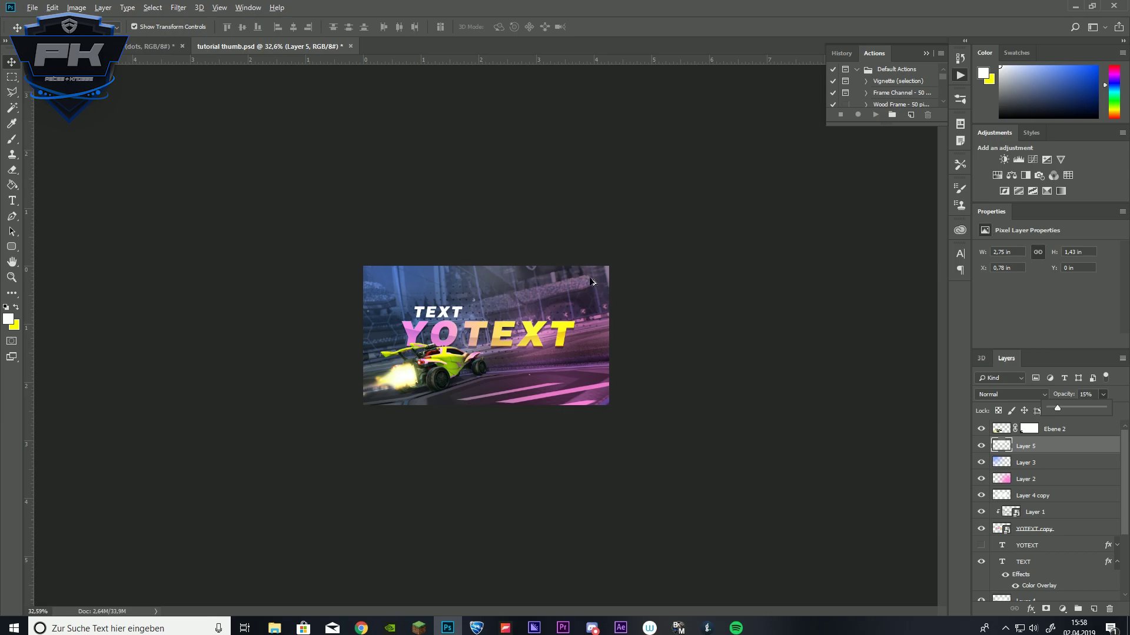
scroll(580, 295, down, 4)
scroll(544, 313, up, 2)
scroll(541, 307, up, 5)
scroll(423, 313, up, 1)
scroll(423, 313, down, 8)
scroll(424, 313, up, 8)
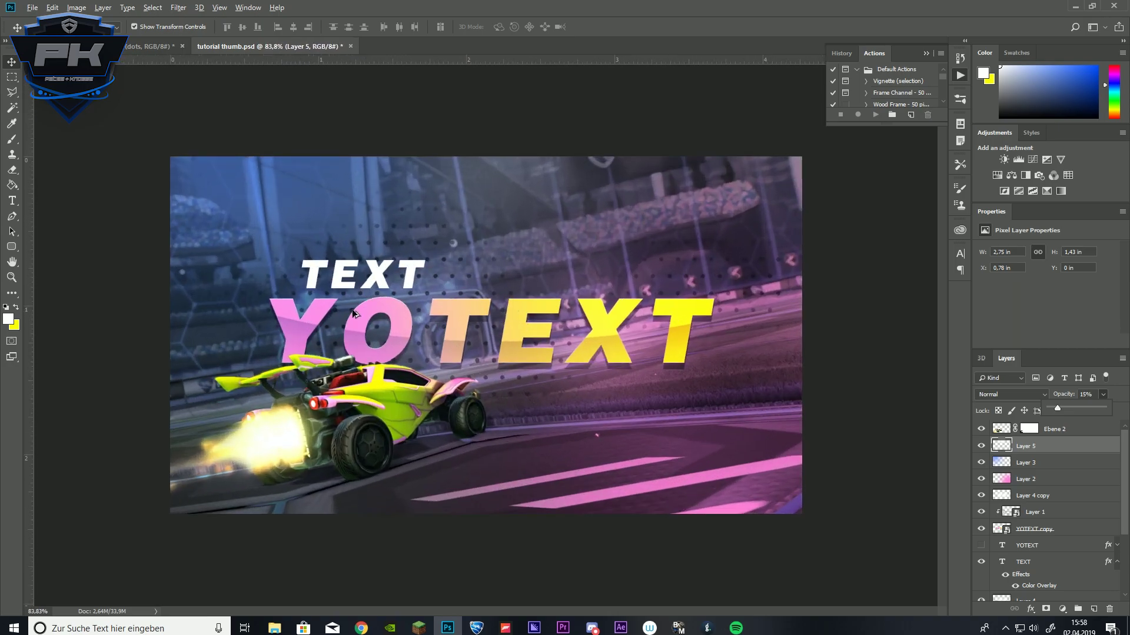
scroll(356, 320, up, 1)
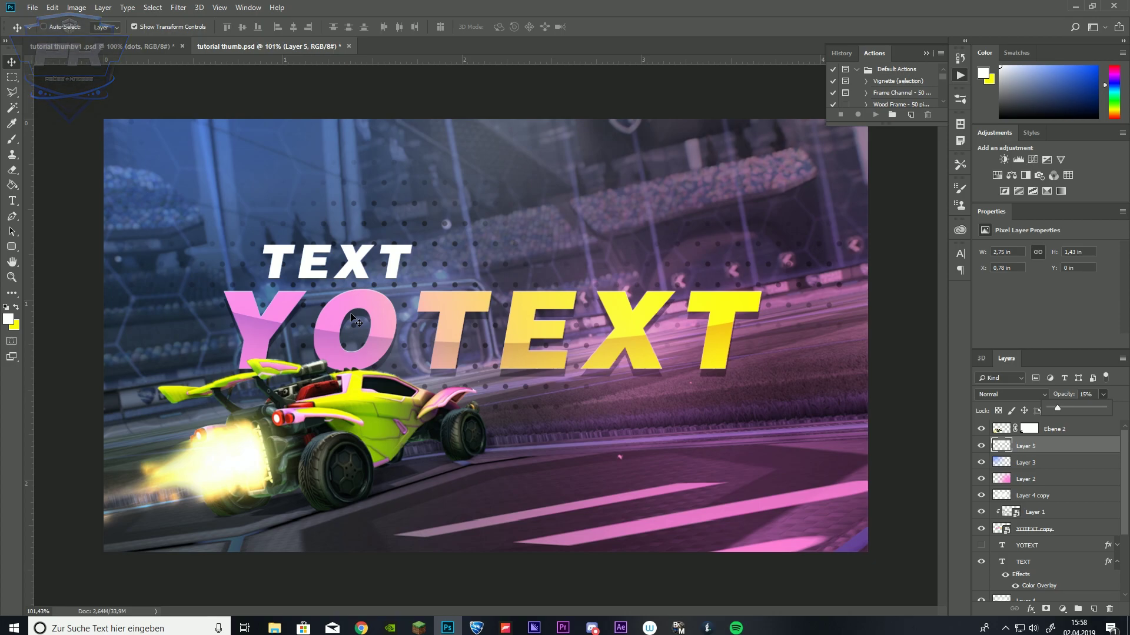
scroll(486, 336, up, 1)
scroll(486, 273, down, 3)
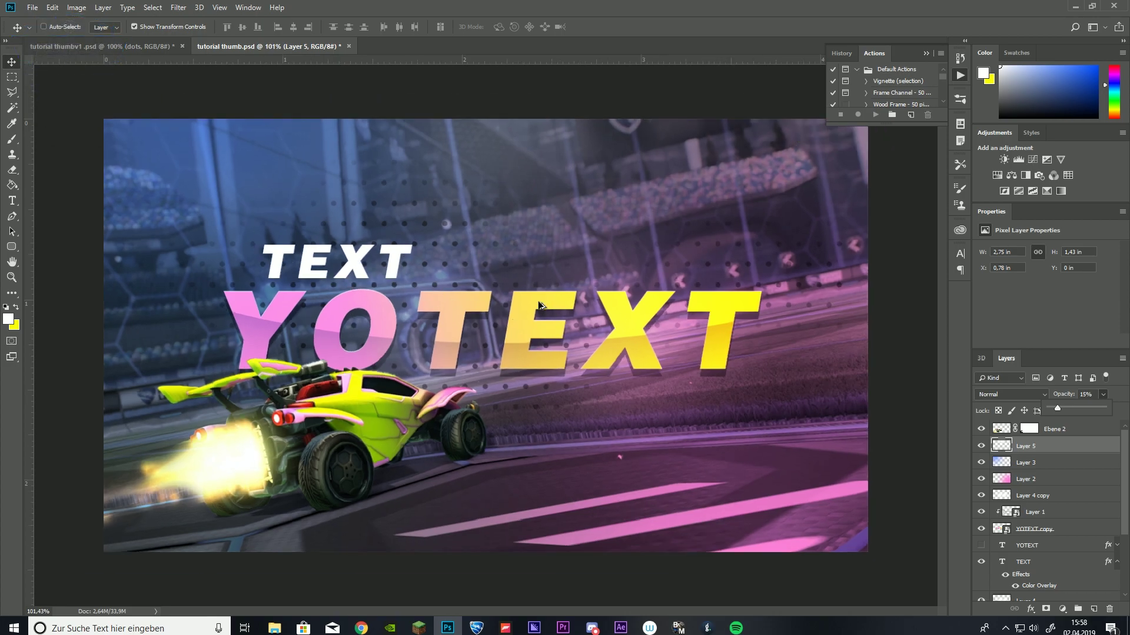